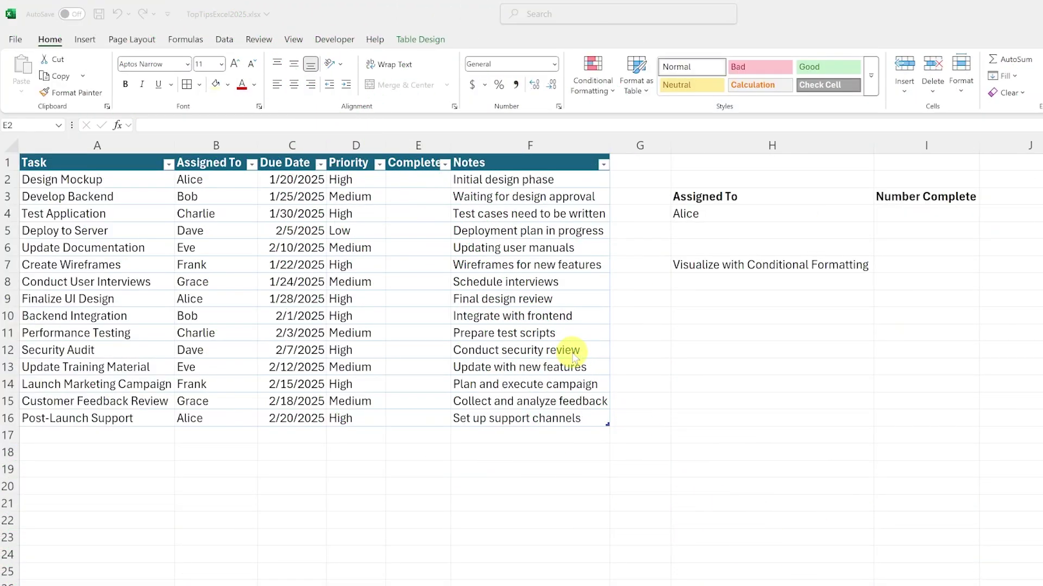
Insert checkboxes into the Complete cells E2 through E16
{"action": "left_click", "coordinate": [417, 182]}
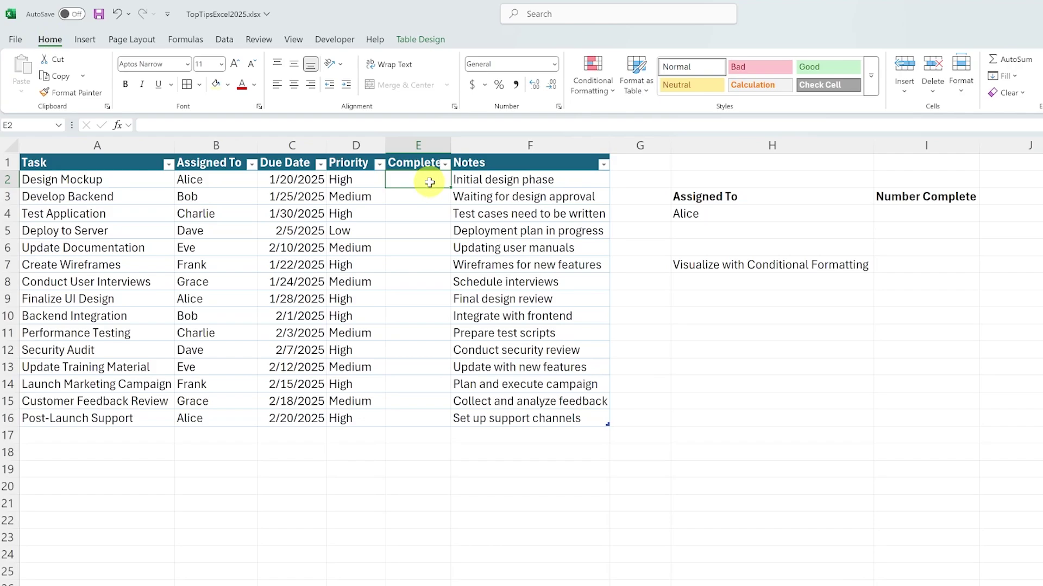
{"action": "left_click", "coordinate": [85, 40]}
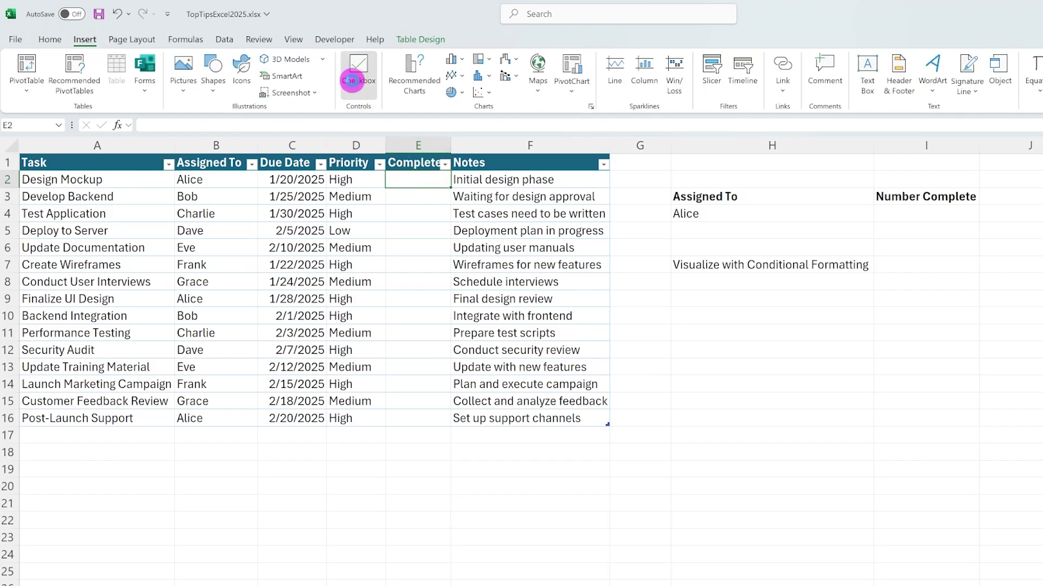
{"action": "left_click", "coordinate": [358, 69]}
{"action": "left_click", "coordinate": [418, 181]}
{"action": "left_click", "coordinate": [418, 181]}
{"action": "left_click", "coordinate": [419, 181]}
{"action": "left_click", "coordinate": [418, 181]}
{"action": "left_click_drag", "start_coordinate": [399, 193], "coordinate": [414, 417]}
{"action": "left_click", "coordinate": [359, 67]}
{"action": "left_click", "coordinate": [417, 511]}
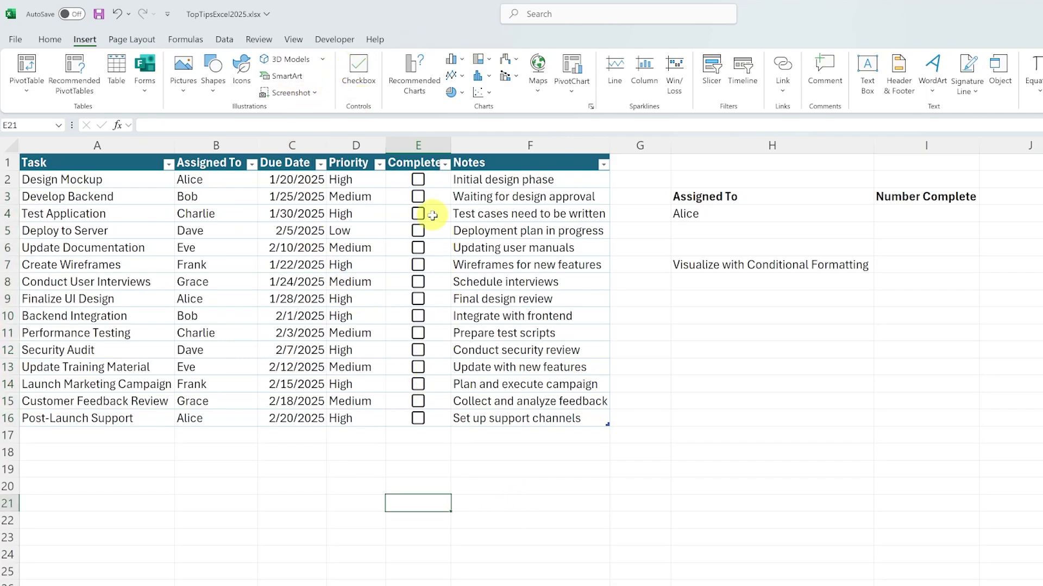
Tick Design Mockup, Deploy to Server, Create Wireframes, Finalize UI Design and Performance Testing (rows 2, 5, 7, 9, 11)
{"action": "left_click", "coordinate": [434, 181]}
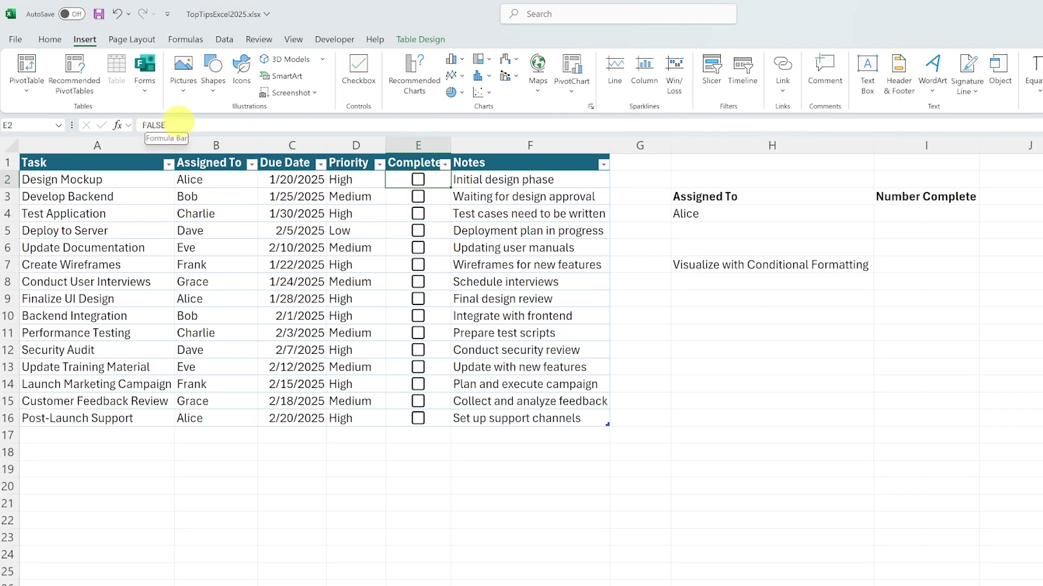
{"action": "left_click", "coordinate": [418, 180]}
{"action": "left_click", "coordinate": [419, 182]}
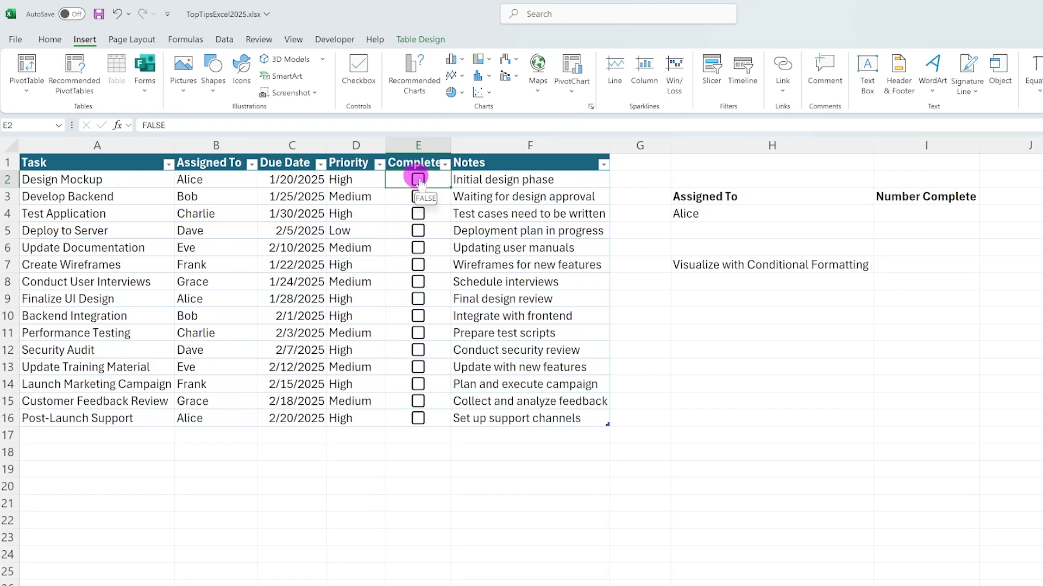
{"action": "left_click", "coordinate": [419, 181]}
{"action": "left_click", "coordinate": [429, 196]}
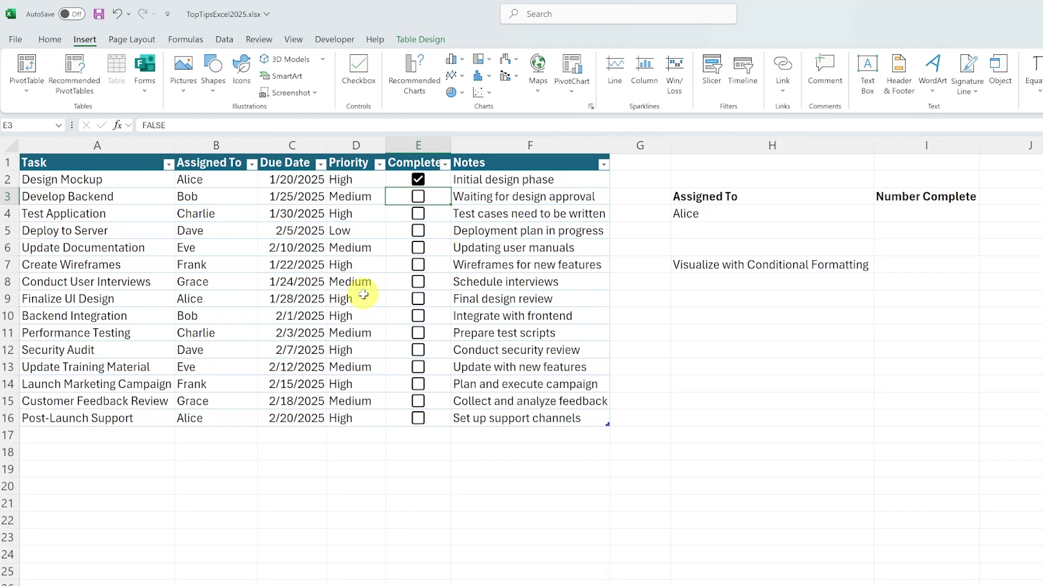
{"action": "left_click", "coordinate": [418, 231]}
{"action": "left_click", "coordinate": [418, 265]}
{"action": "left_click", "coordinate": [418, 299]}
{"action": "left_click", "coordinate": [418, 333]}
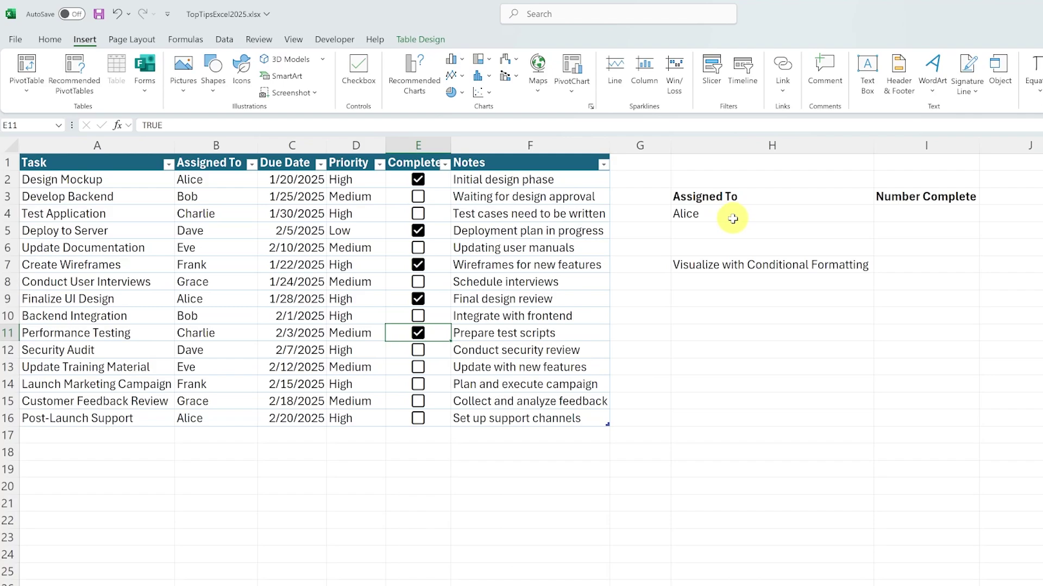
Enter a COUNTIFS formula in I4 counting the assignee's rows in column B where column E is TRUE
{"action": "left_click", "coordinate": [899, 214]}
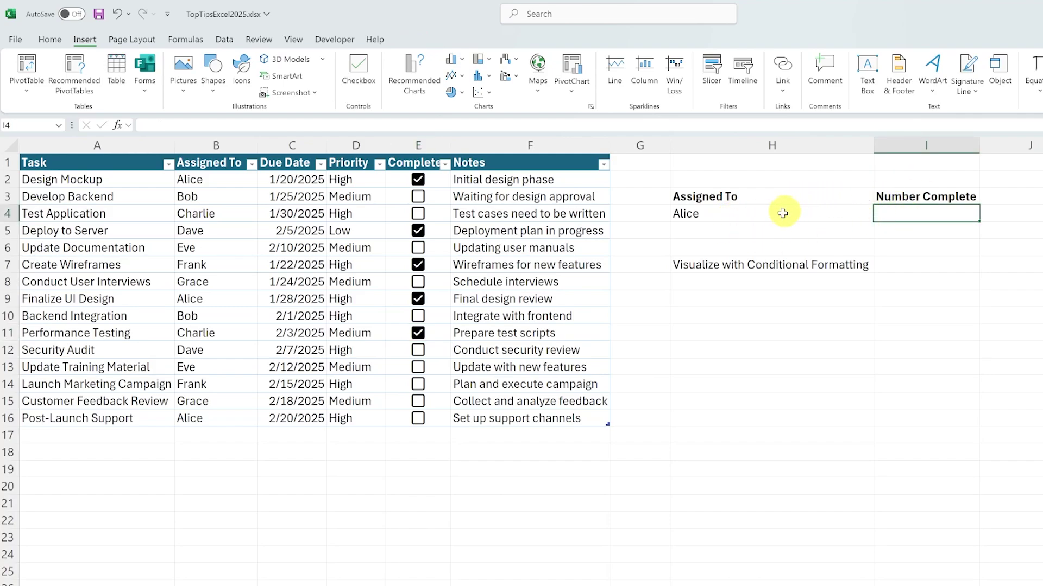
{"action": "left_click", "coordinate": [343, 124]}
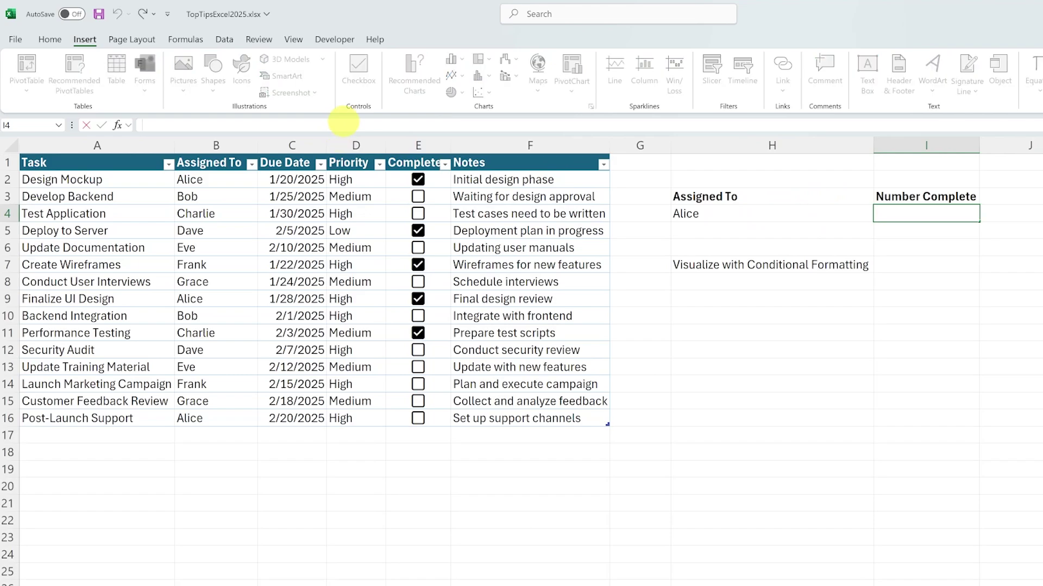
{"action": "type", "text": "="}
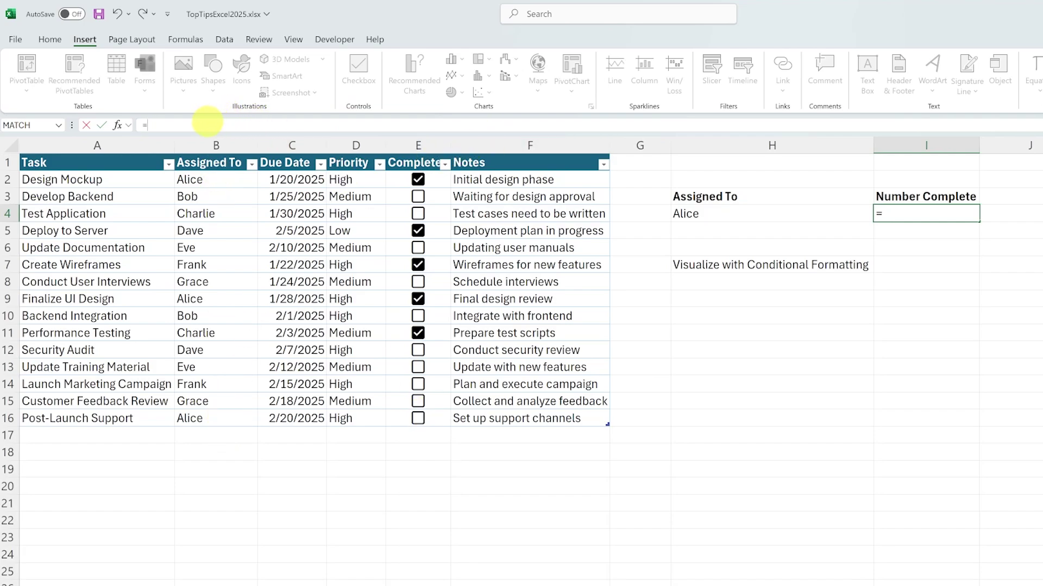
{"action": "type", "text": "countifs("}
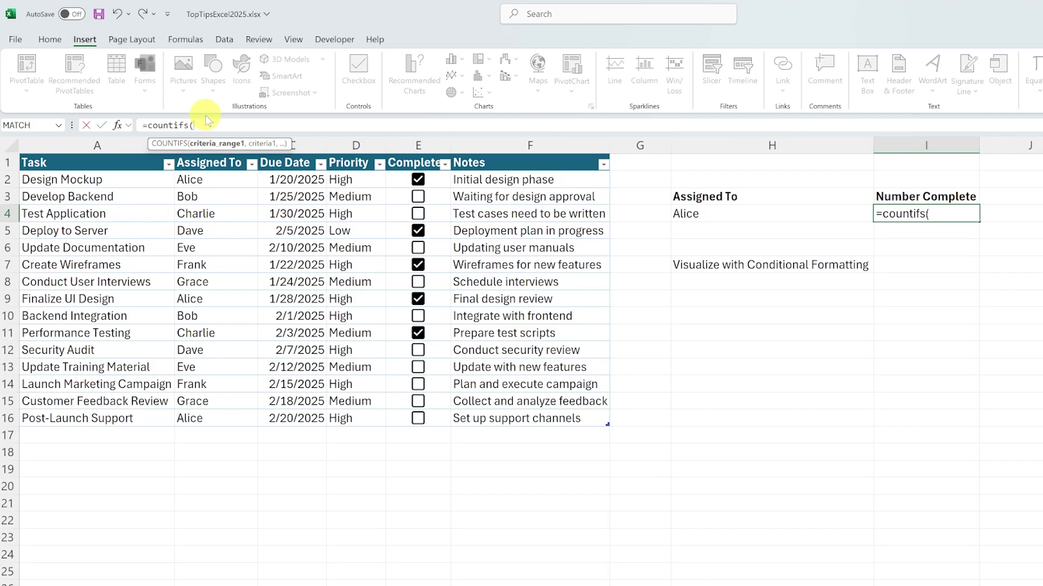
{"action": "left_click", "coordinate": [222, 150]}
{"action": "left_click", "coordinate": [220, 145]}
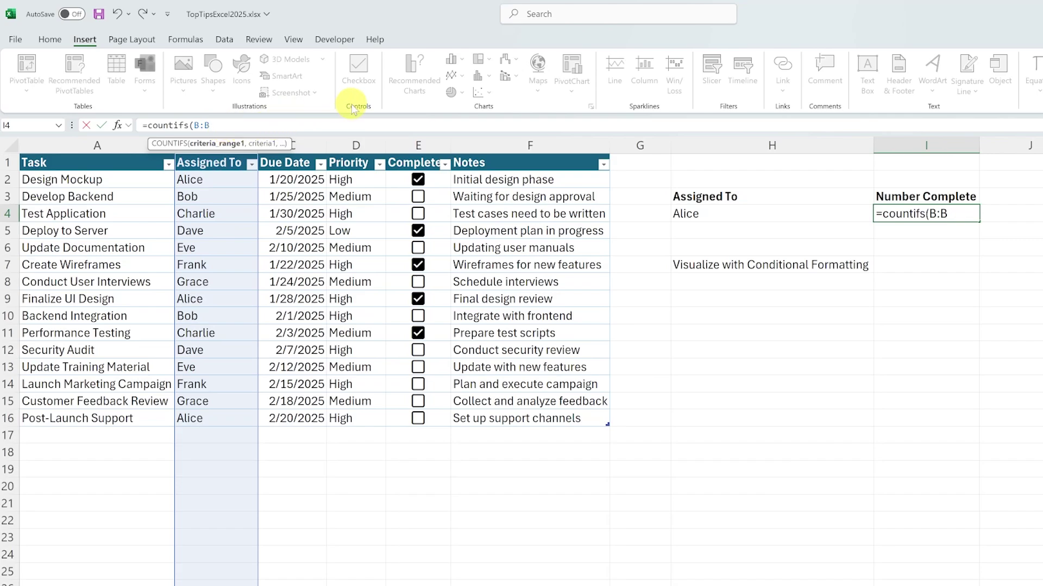
{"action": "type", "text": ", \"A"}
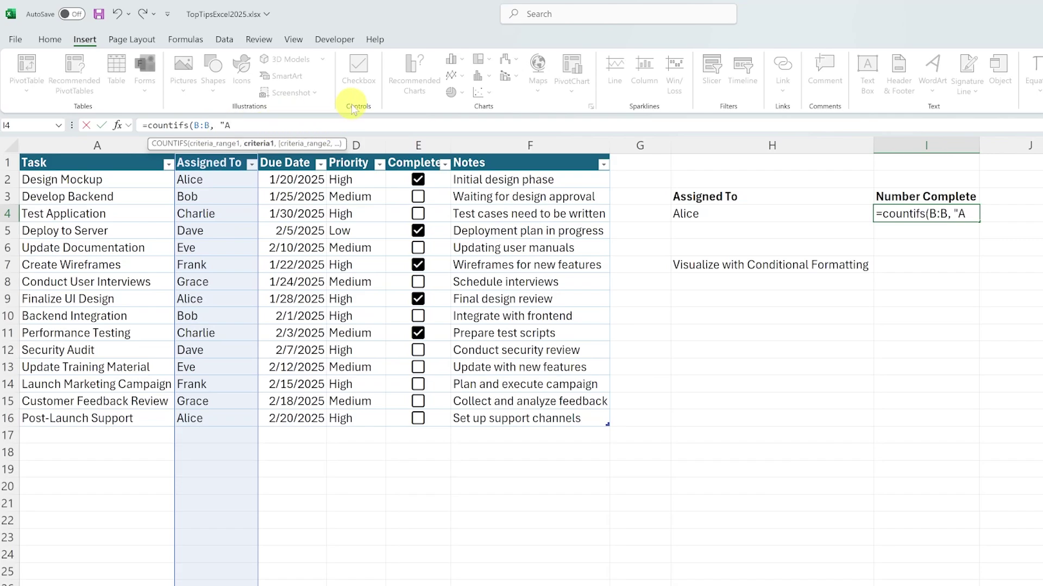
{"action": "type", "text": "lice"}
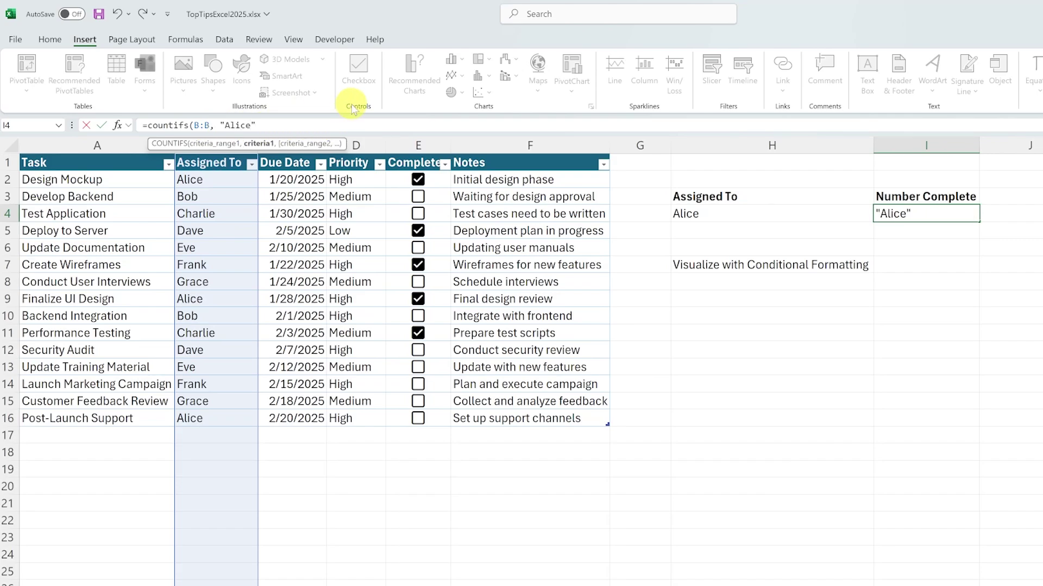
{"action": "type", "text": "\","}
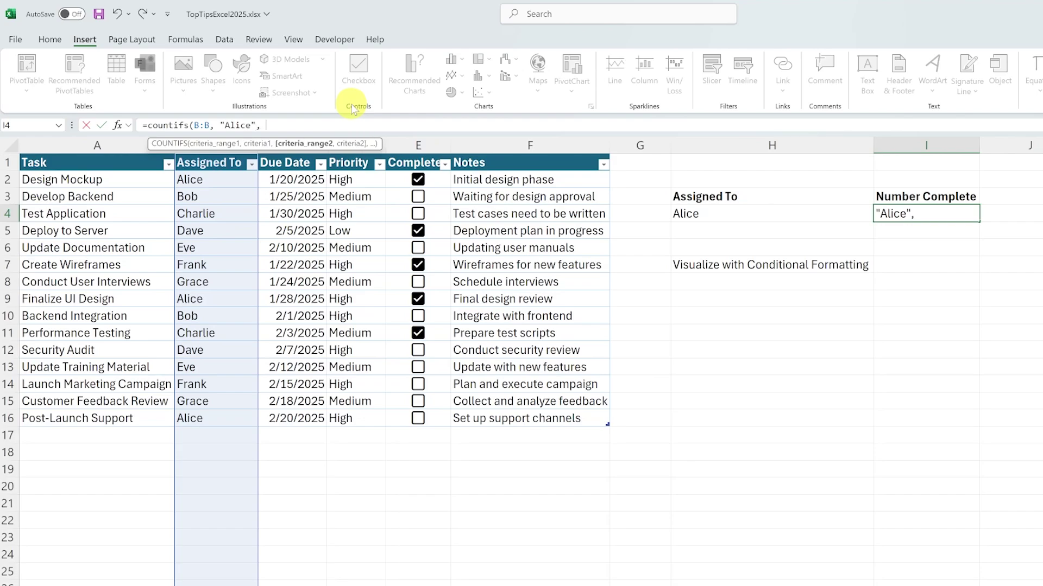
{"action": "left_click", "coordinate": [439, 145]}
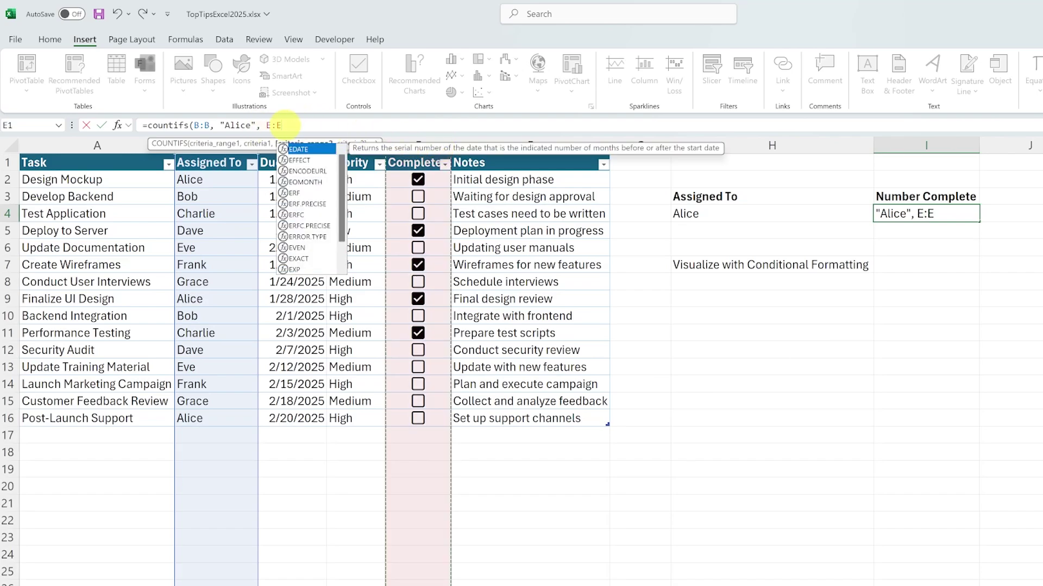
{"action": "type", "text": ", TRUE"}
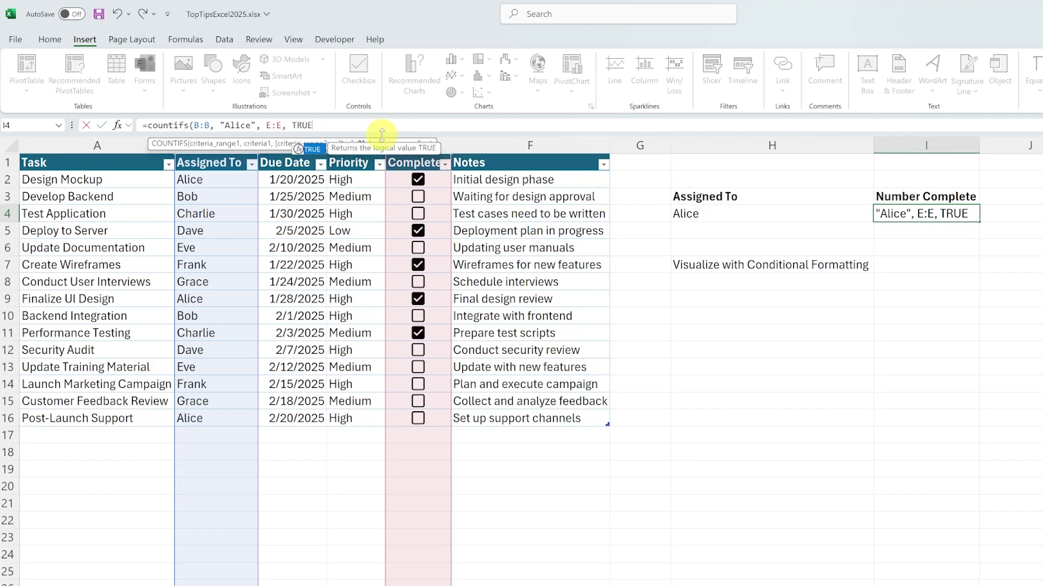
{"action": "type", "text": ")"}
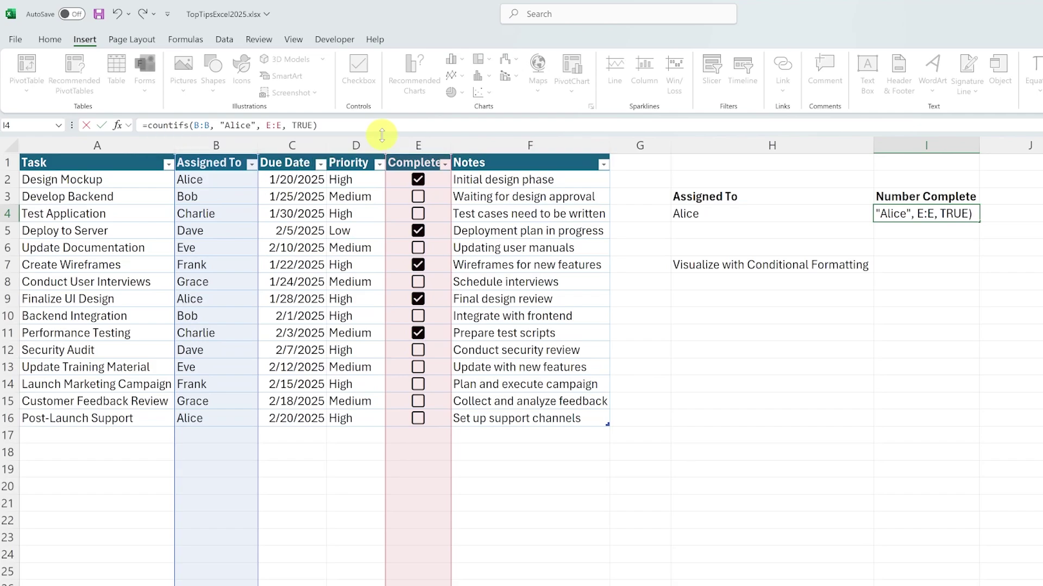
{"action": "key", "text": "Return"}
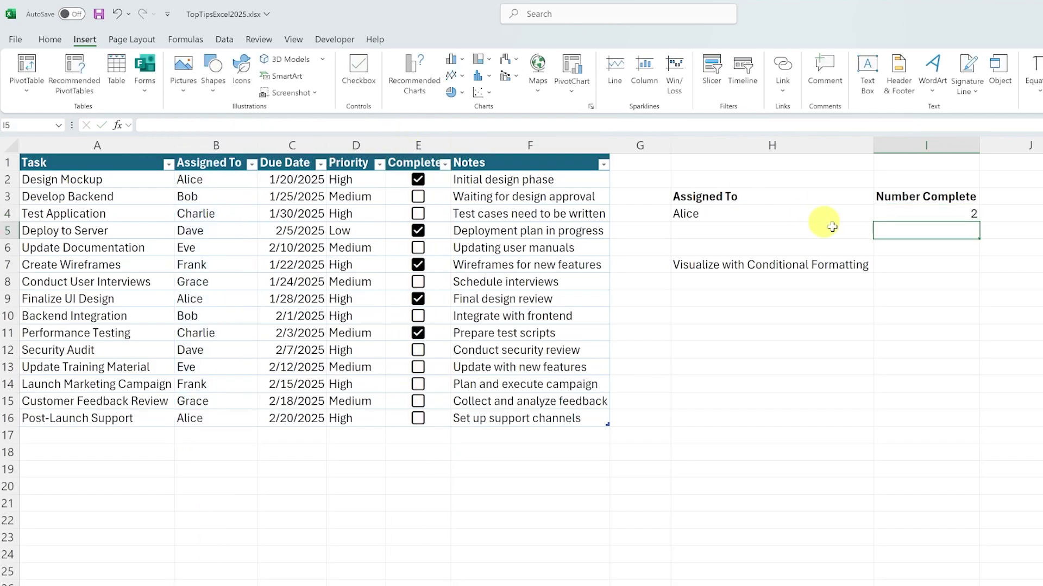
Tick Security Audit, Update Training Material, Launch Marketing Campaign and Post-Launch Support so the count reads 3
{"action": "left_click", "coordinate": [936, 211]}
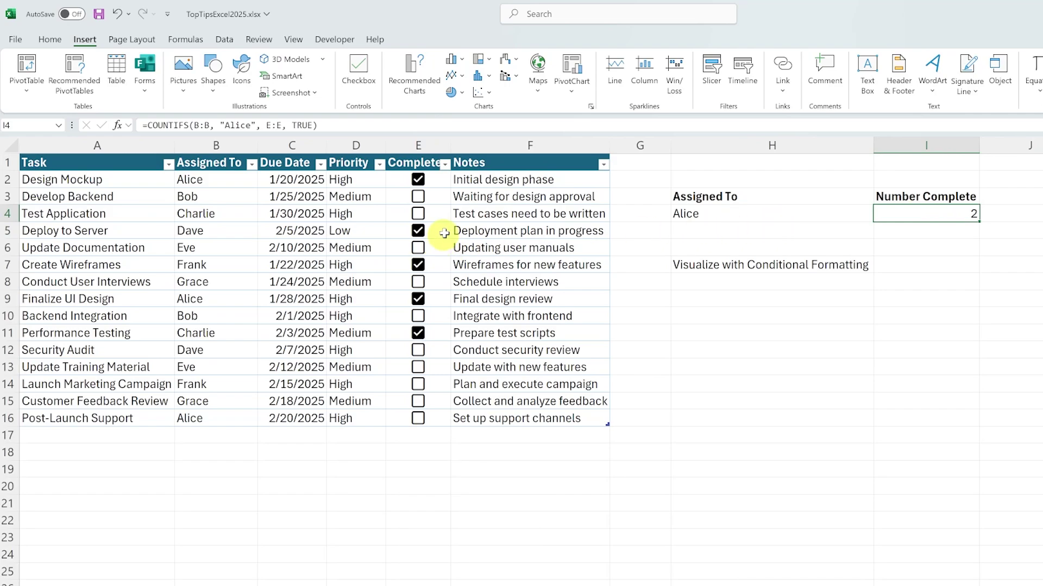
{"action": "left_click", "coordinate": [420, 182]}
{"action": "left_click", "coordinate": [420, 181]}
{"action": "left_click", "coordinate": [420, 421]}
{"action": "left_click", "coordinate": [421, 420]}
{"action": "left_click", "coordinate": [417, 385]}
{"action": "left_click", "coordinate": [418, 367]}
{"action": "left_click", "coordinate": [418, 350]}
{"action": "left_click", "coordinate": [420, 419]}
{"action": "left_click", "coordinate": [421, 419]}
{"action": "left_click", "coordinate": [421, 419]}
{"action": "left_click", "coordinate": [421, 419]}
{"action": "left_click", "coordinate": [421, 420]}
{"action": "left_click", "coordinate": [720, 314]}
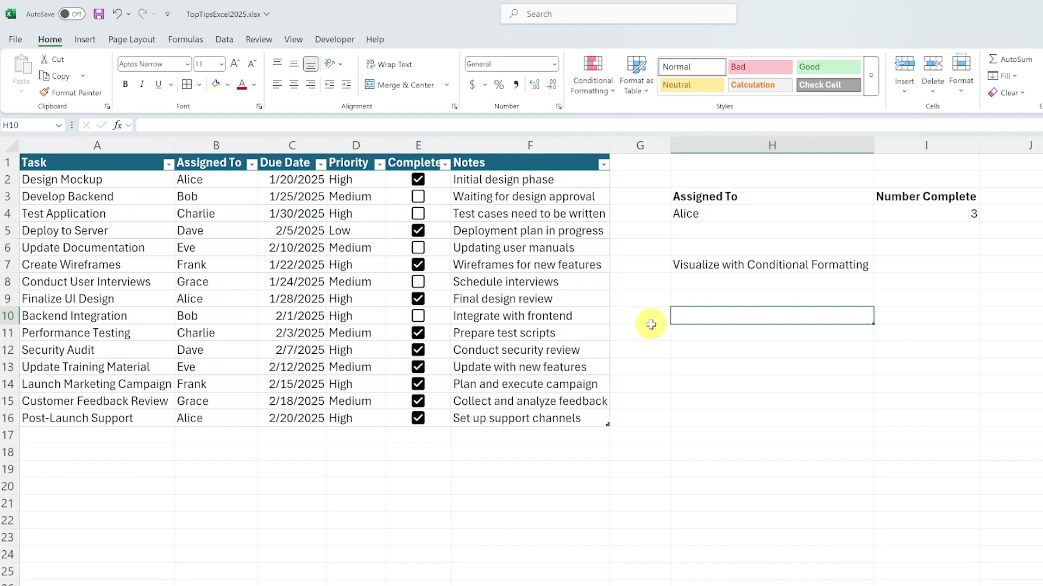
Add an Equal To TRUE rule on A2:F16 using Green Fill with Dark Green Text
{"action": "left_click", "coordinate": [139, 198]}
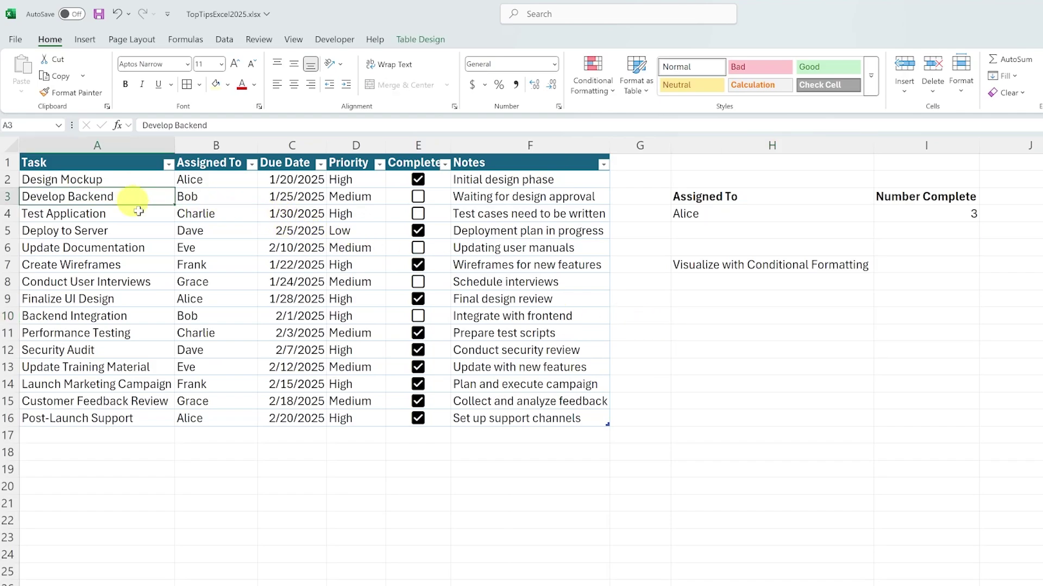
{"action": "left_click_drag", "start_coordinate": [105, 180], "coordinate": [549, 422]}
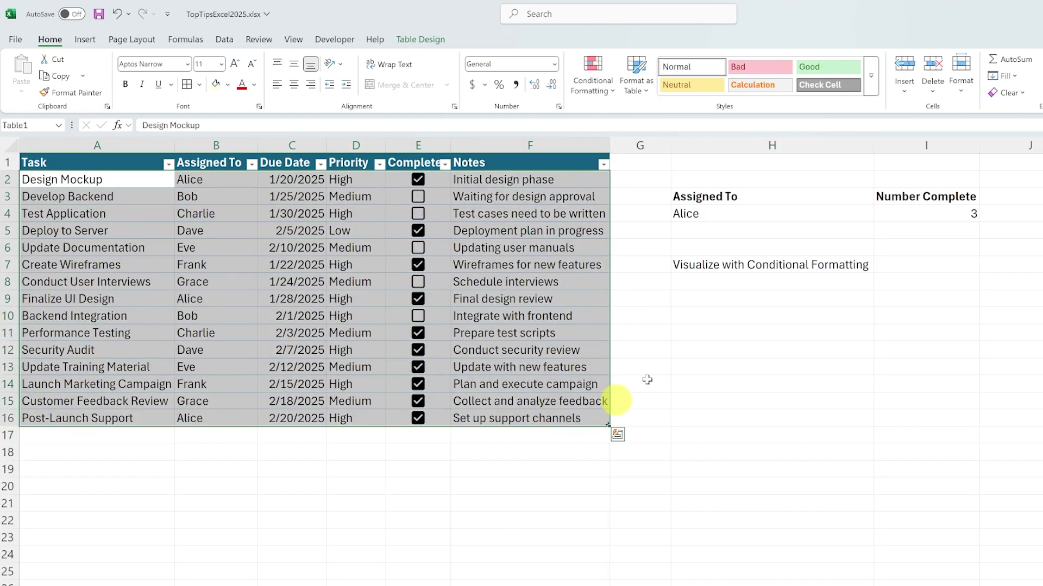
{"action": "left_click", "coordinate": [593, 76]}
{"action": "mouse_move", "coordinate": [660, 124]}
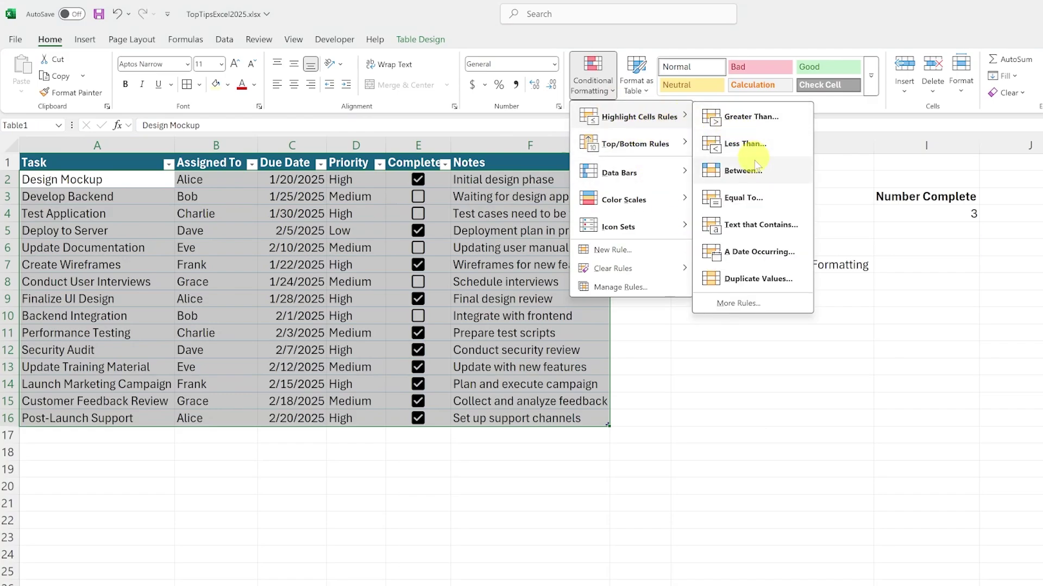
{"action": "left_click", "coordinate": [760, 199]}
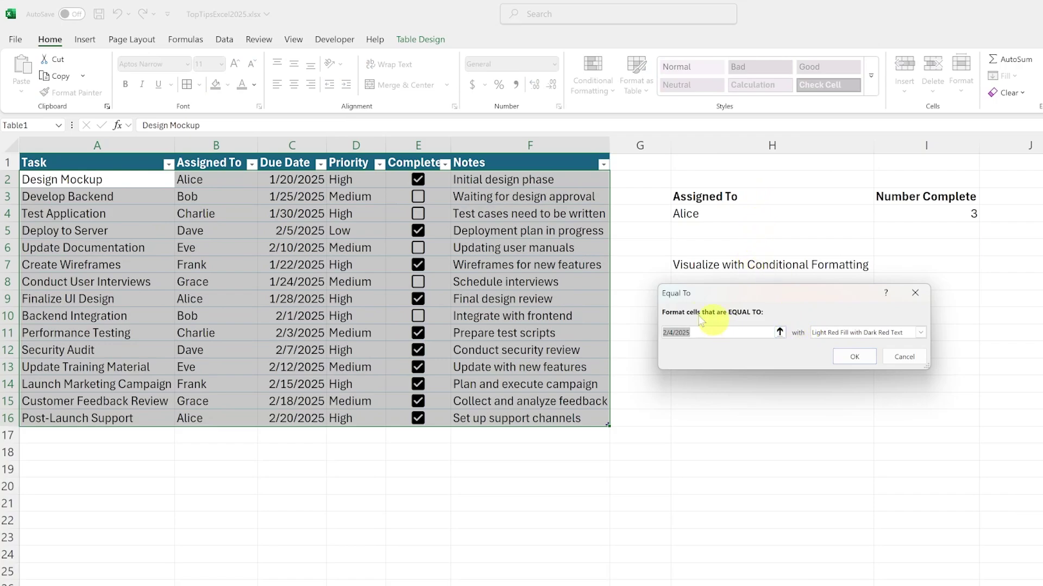
{"action": "left_click_drag", "start_coordinate": [706, 332], "coordinate": [660, 332]}
{"action": "type", "text": "TRUE"}
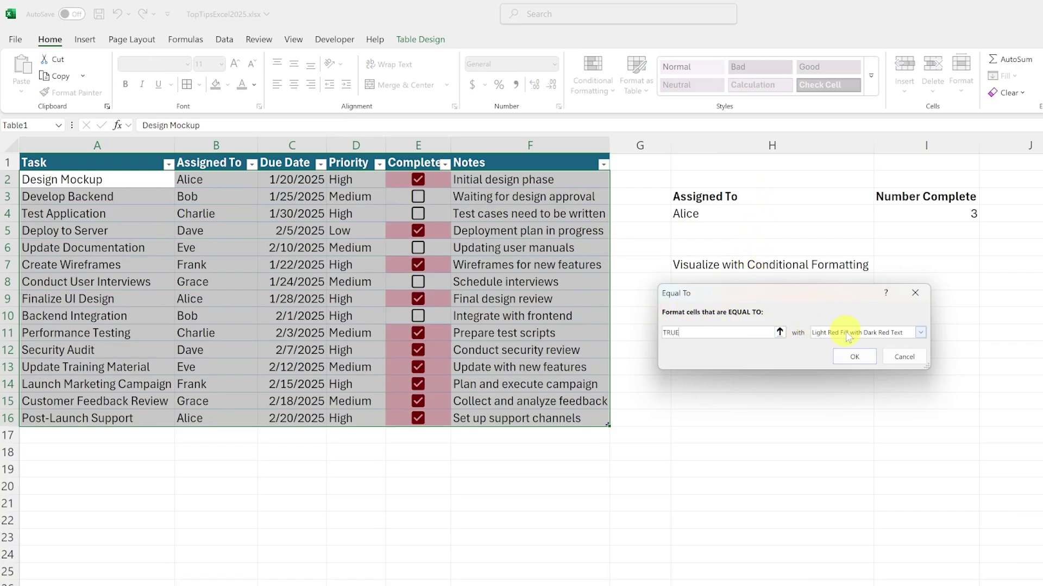
{"action": "left_click", "coordinate": [853, 332]}
{"action": "left_click", "coordinate": [869, 362]}
{"action": "left_click", "coordinate": [866, 357]}
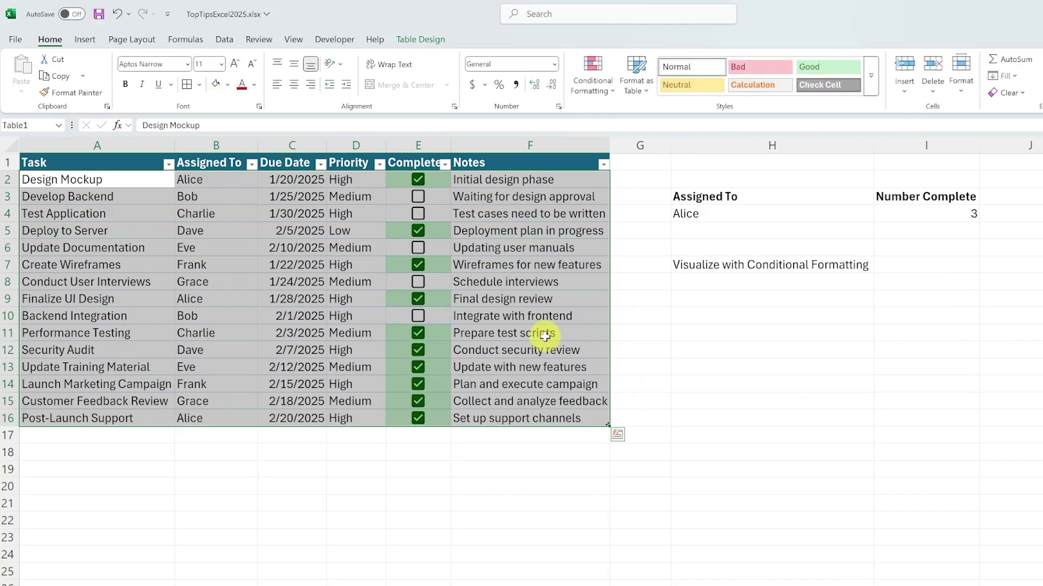
{"action": "left_click", "coordinate": [543, 337]}
{"action": "left_click", "coordinate": [405, 299]}
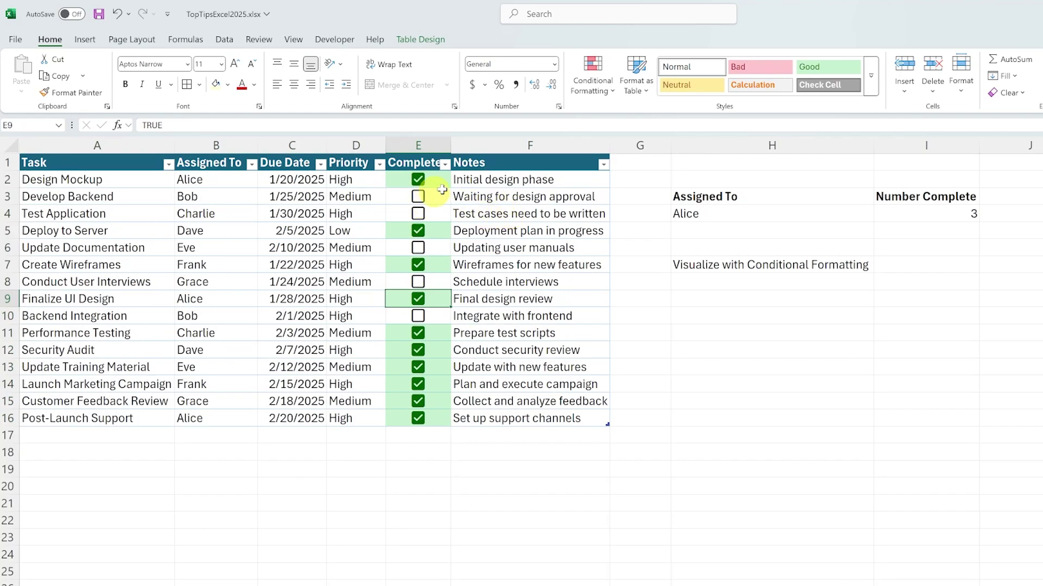
Change the Cell Value = TRUE rule to the formula-based condition =$E2=TRUE
{"action": "left_click", "coordinate": [601, 97]}
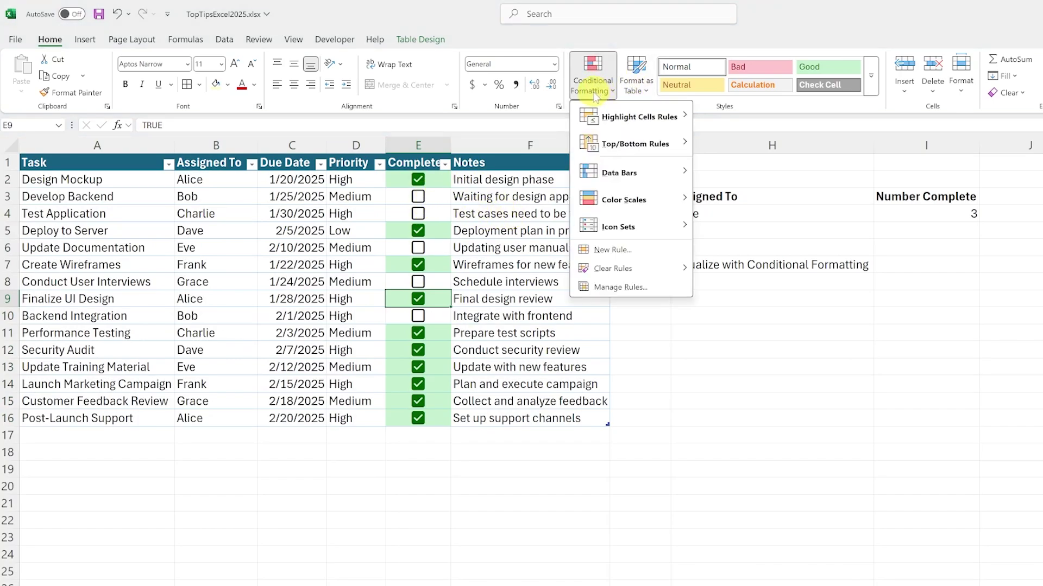
{"action": "left_click", "coordinate": [616, 289]}
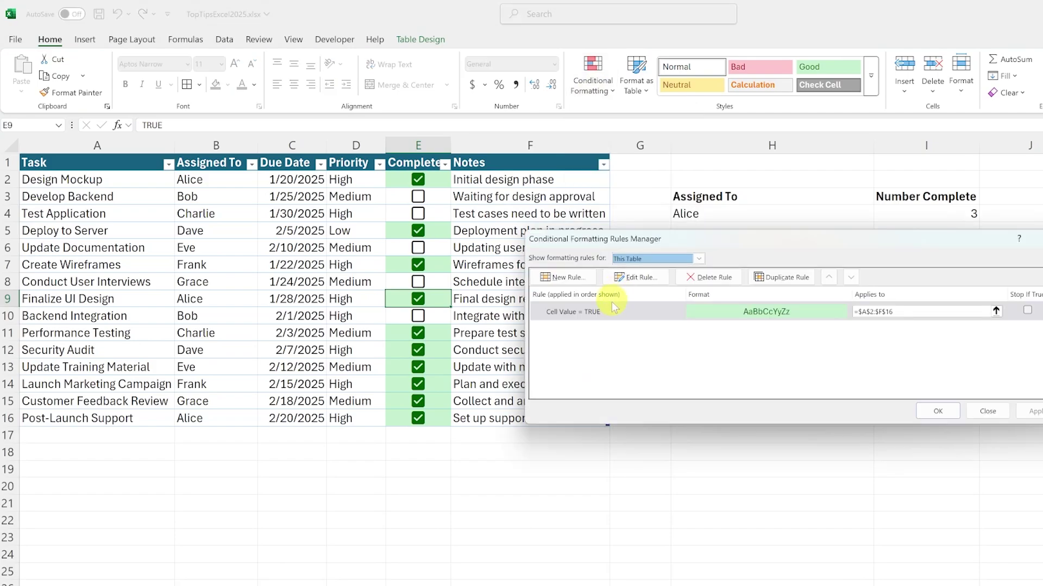
{"action": "left_click", "coordinate": [614, 317]}
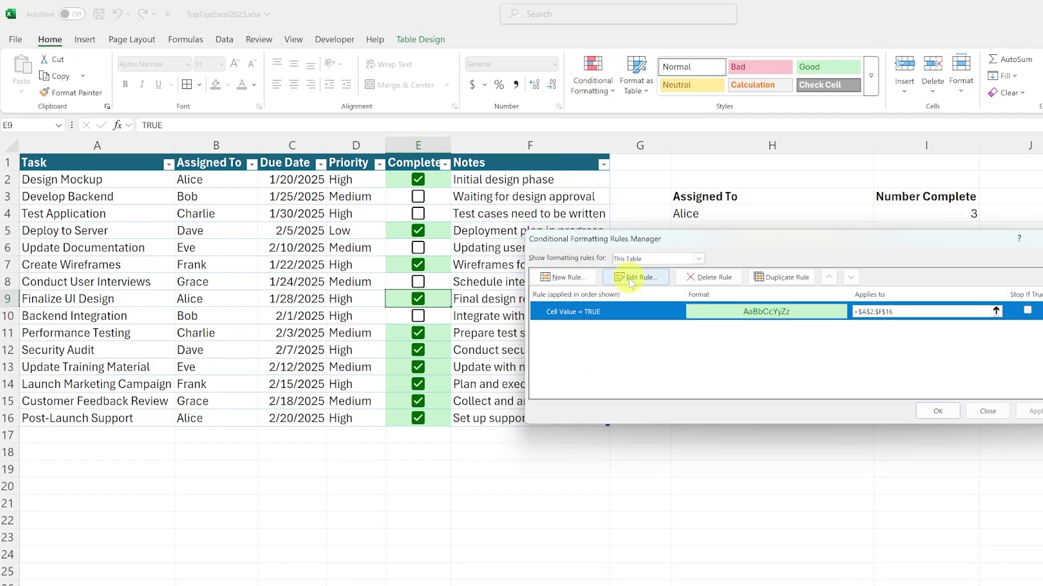
{"action": "left_click", "coordinate": [632, 281]}
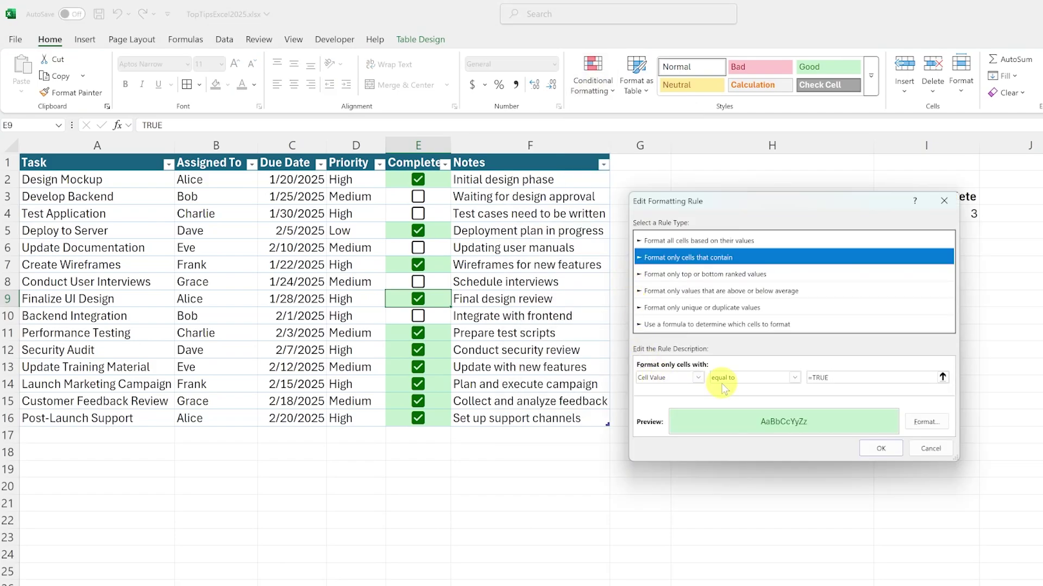
{"action": "left_click", "coordinate": [706, 325]}
{"action": "left_click", "coordinate": [679, 376]}
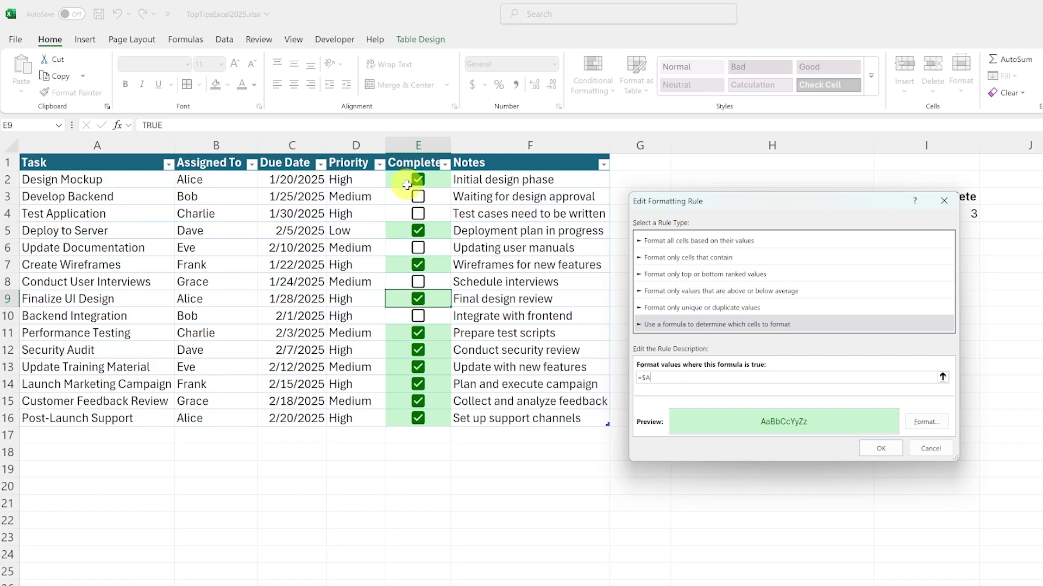
{"action": "type", "text": "$A"}
{"action": "key", "text": "BackSpace"}
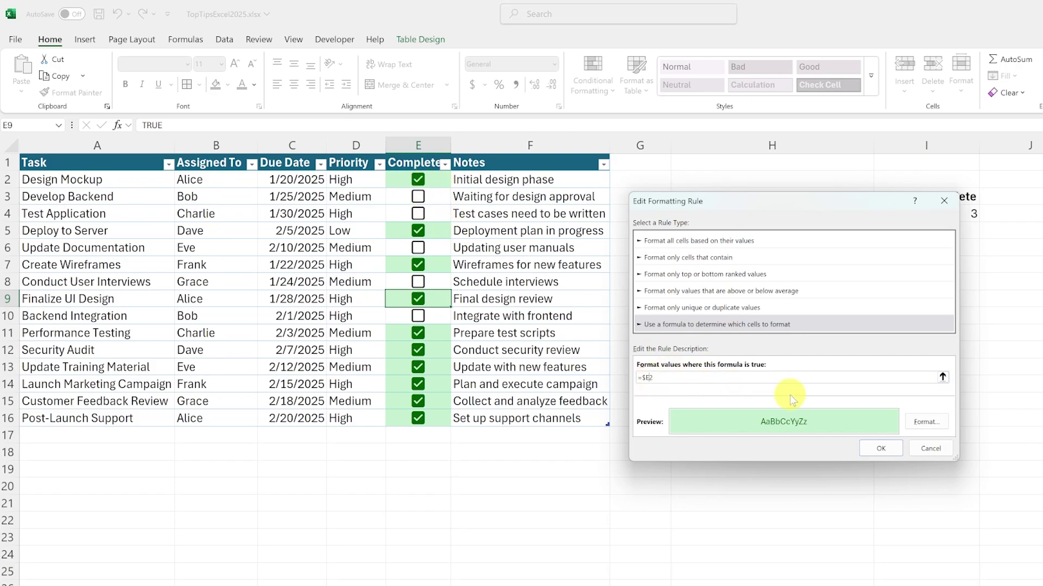
{"action": "type", "text": "$"}
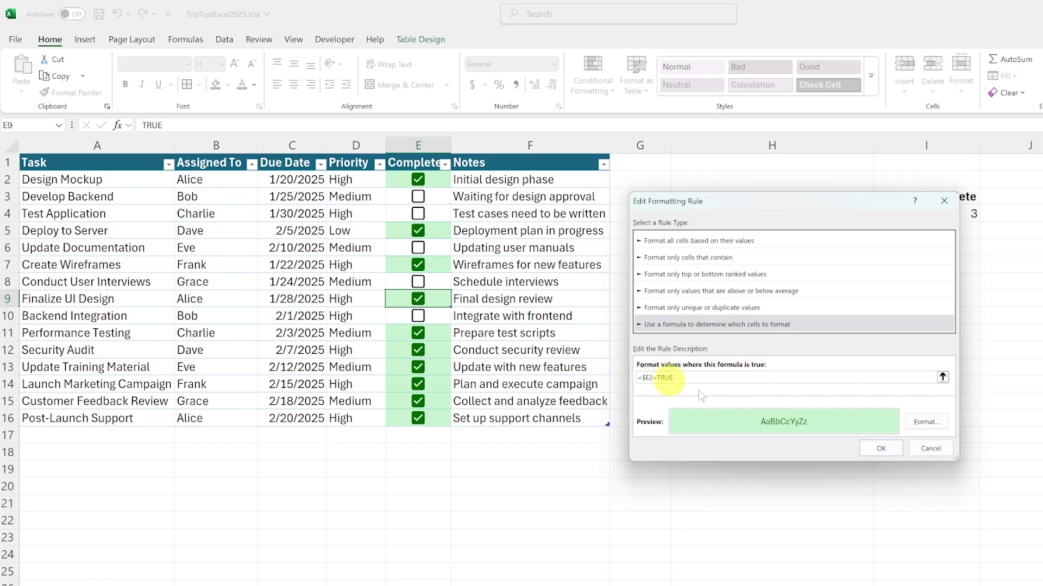
{"action": "left_click", "coordinate": [881, 449]}
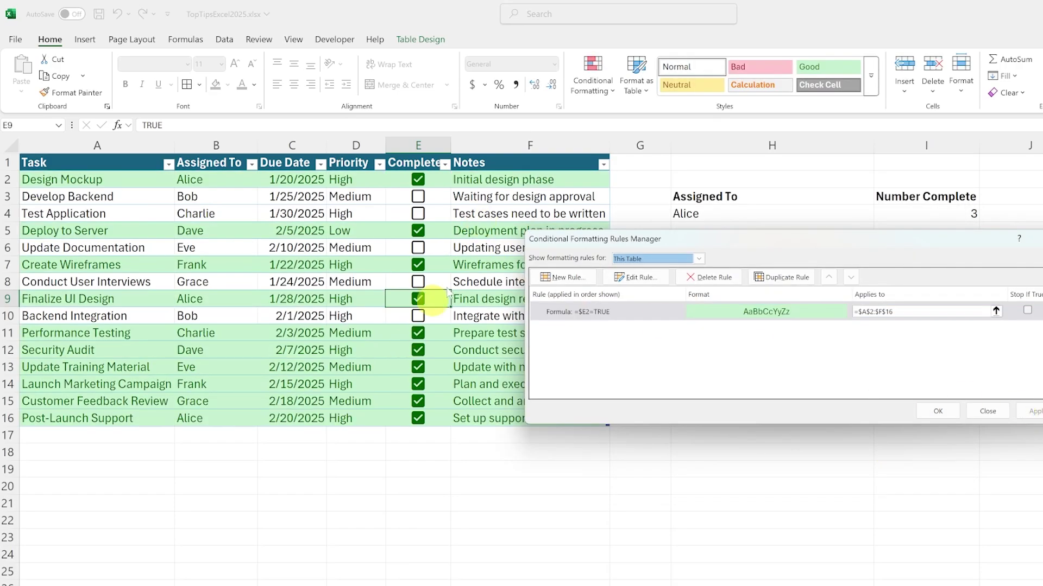
{"action": "left_click", "coordinate": [937, 411]}
Tick and untick tasks in rows 8 to 10 to check the whole-row highlight
{"action": "left_click", "coordinate": [418, 316]}
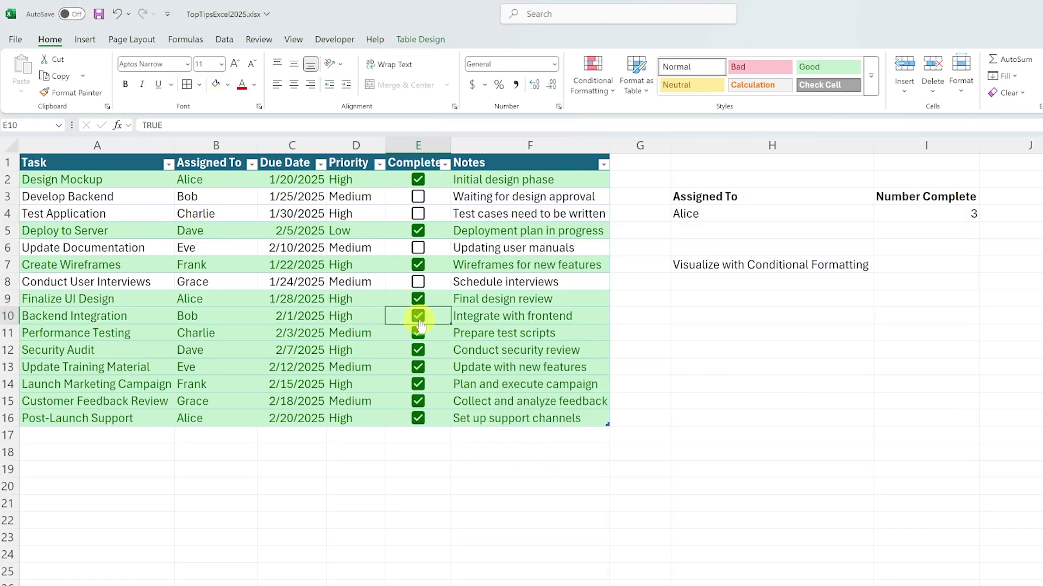
{"action": "left_click", "coordinate": [419, 299]}
{"action": "left_click", "coordinate": [418, 282]}
{"action": "left_click", "coordinate": [418, 282]}
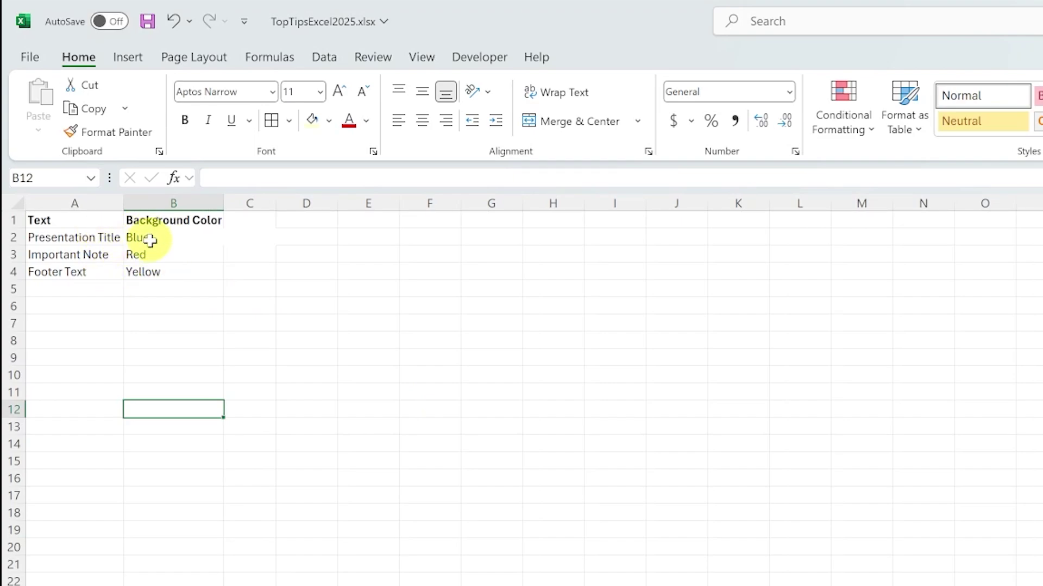
{"action": "left_click", "coordinate": [78, 233]}
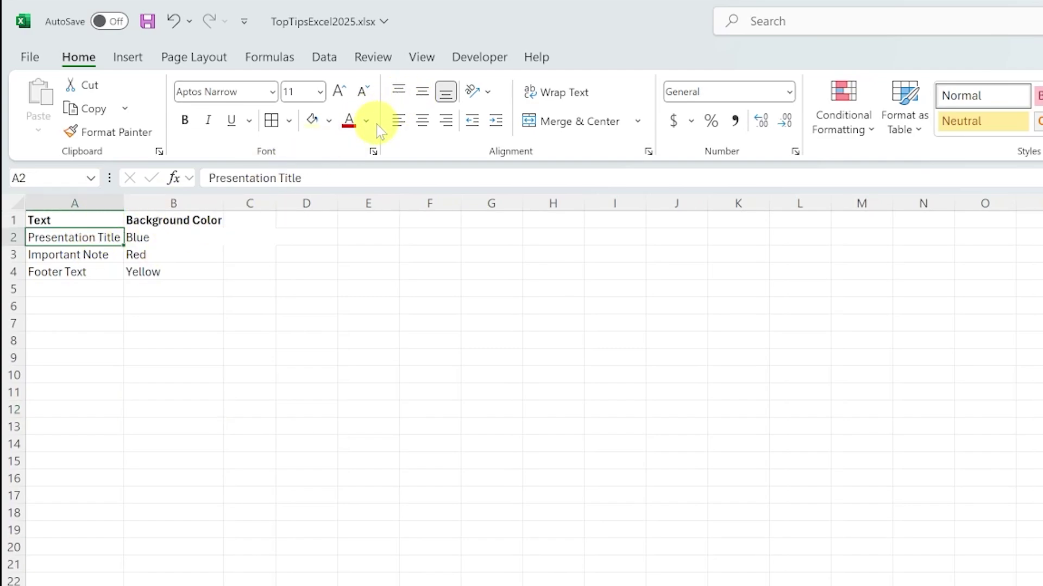
{"action": "left_click", "coordinate": [367, 120]}
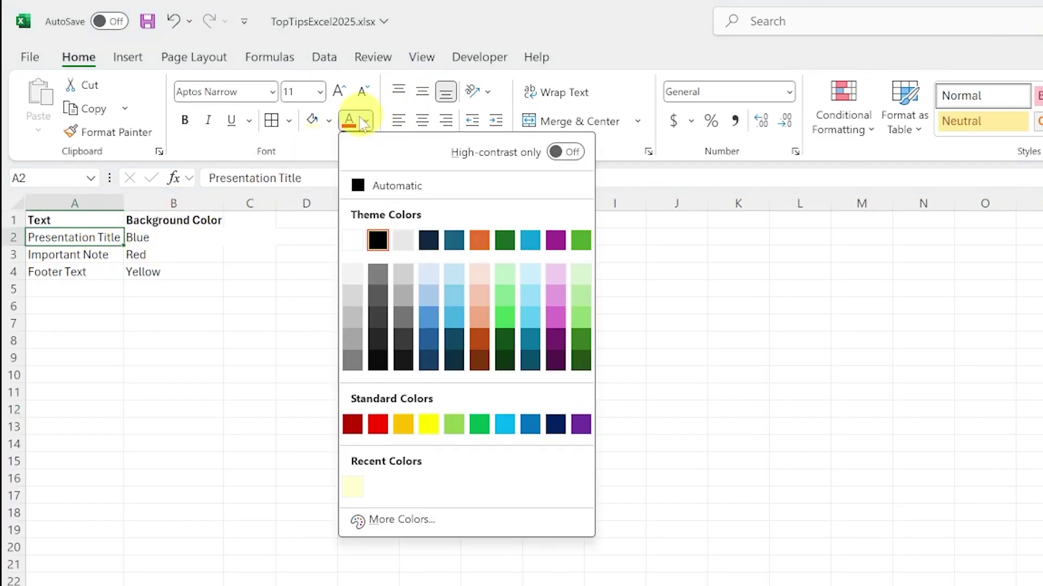
{"action": "left_click", "coordinate": [569, 158]}
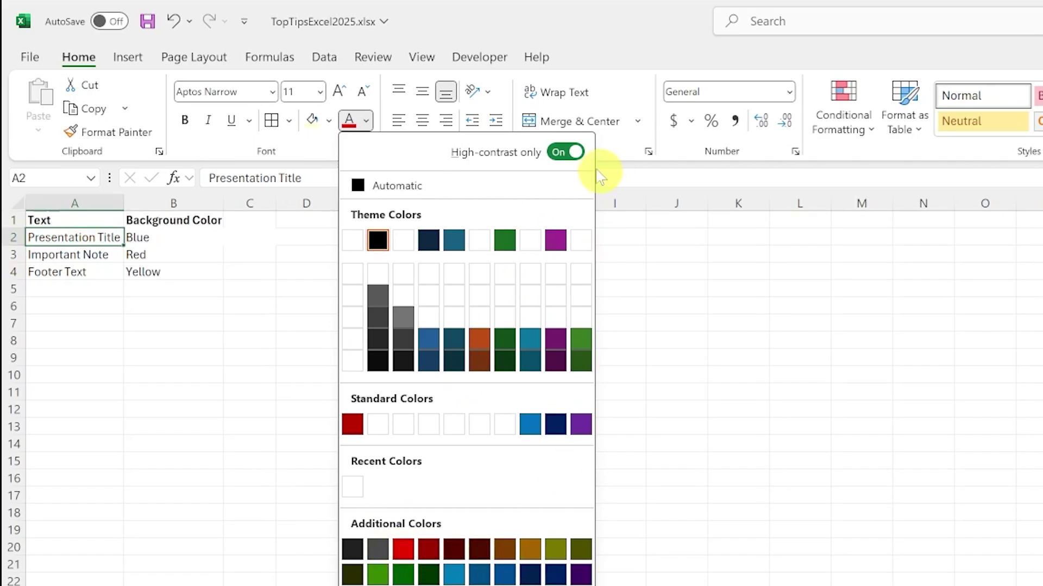
{"action": "left_click", "coordinate": [566, 152]}
{"action": "left_click", "coordinate": [41, 301]}
Fill A2:B2 blue, A3:B3 red and A4:B4 yellow
{"action": "left_click_drag", "start_coordinate": [173, 238], "coordinate": [81, 237]}
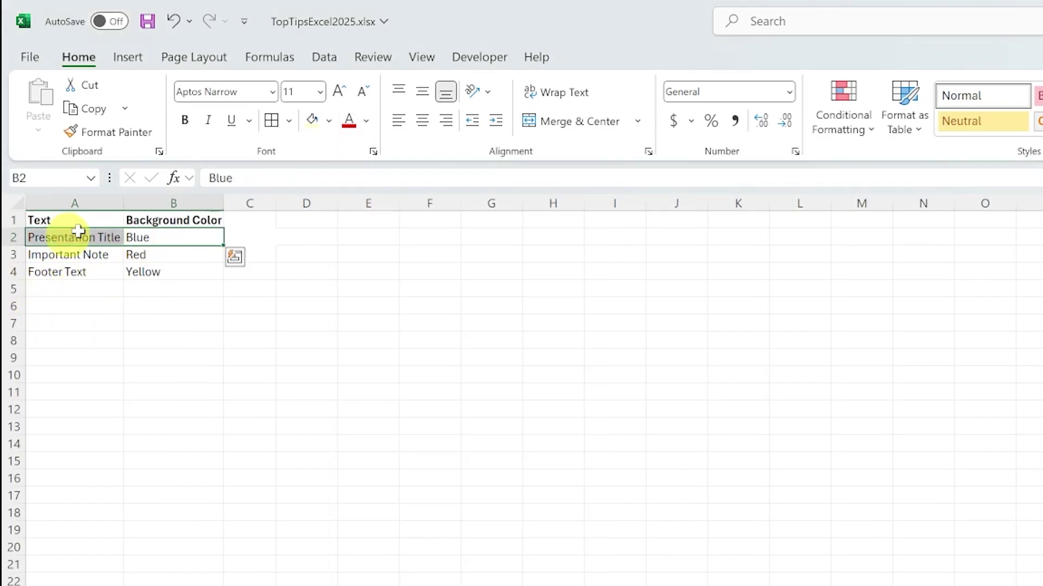
{"action": "left_click", "coordinate": [329, 122]}
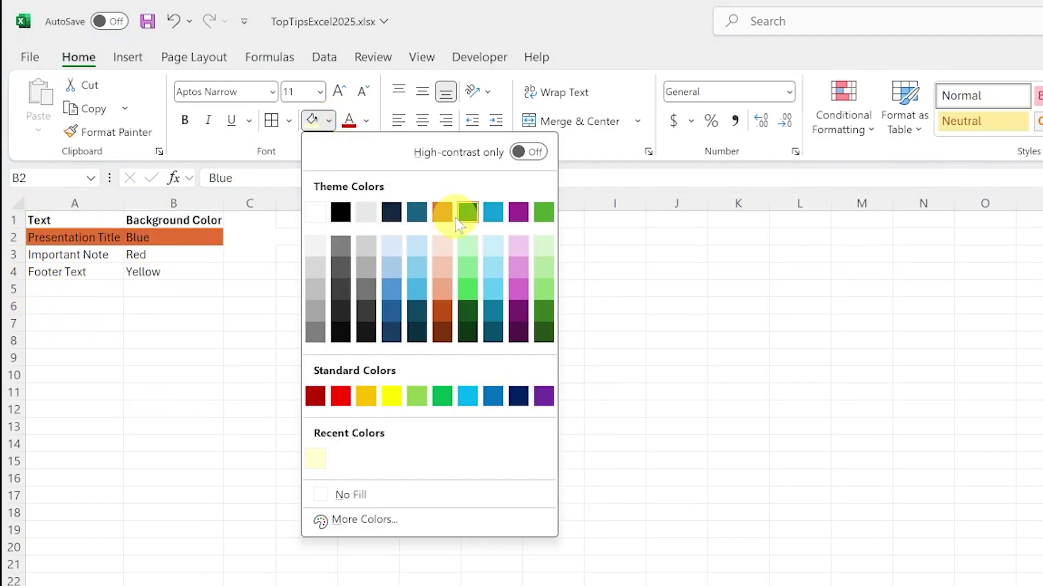
{"action": "left_click", "coordinate": [397, 293]}
{"action": "left_click_drag", "start_coordinate": [98, 255], "coordinate": [136, 259]}
{"action": "left_click", "coordinate": [328, 121]}
{"action": "left_click", "coordinate": [338, 395]}
{"action": "left_click_drag", "start_coordinate": [63, 271], "coordinate": [171, 271]}
{"action": "left_click", "coordinate": [329, 122]}
{"action": "left_click", "coordinate": [389, 395]}
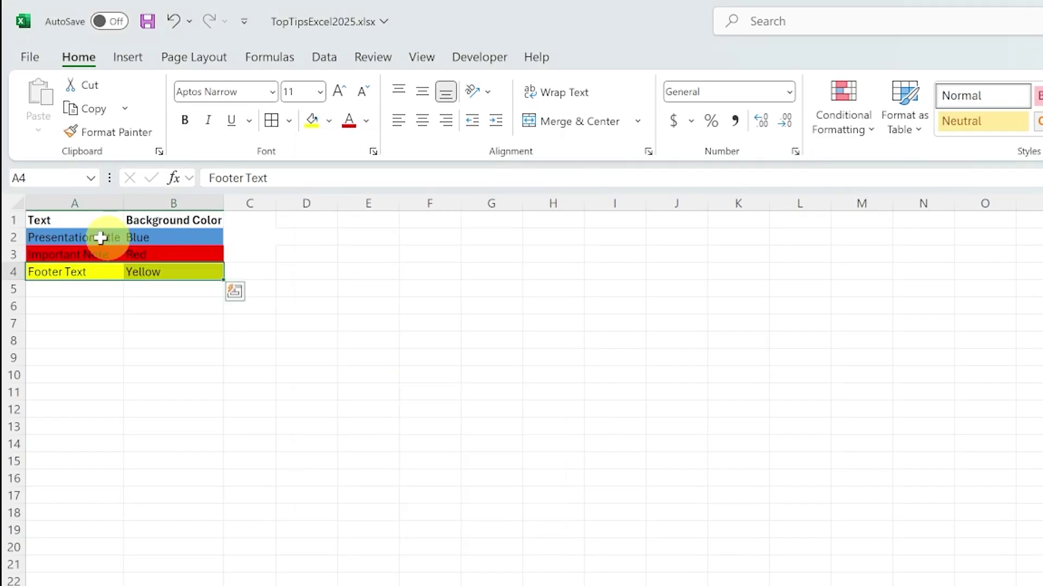
Limit font colours to high-contrast only and give A2's text a dark colour
{"action": "left_click", "coordinate": [81, 240]}
{"action": "left_click", "coordinate": [366, 120]}
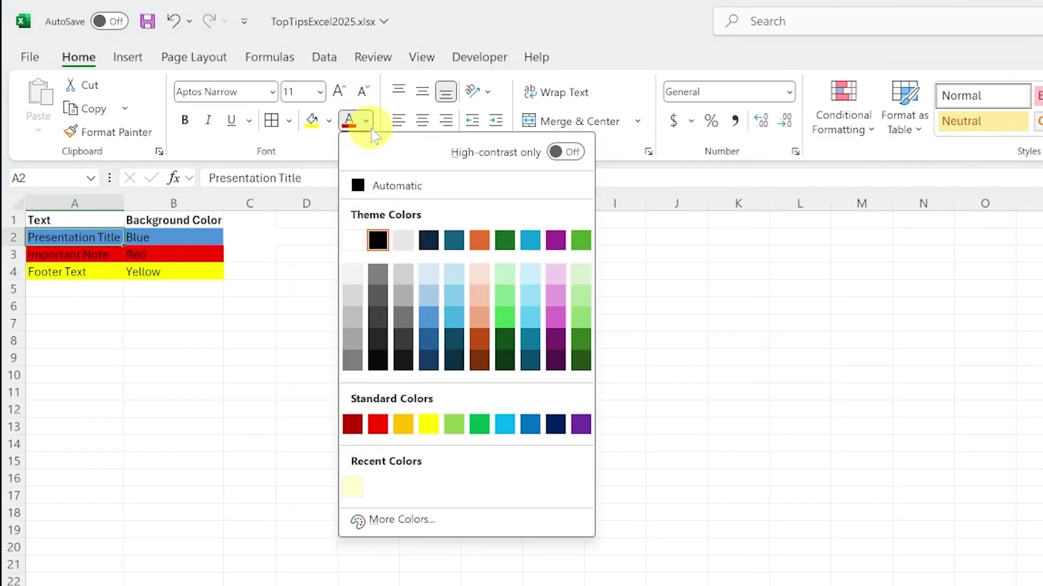
{"action": "left_click", "coordinate": [567, 151]}
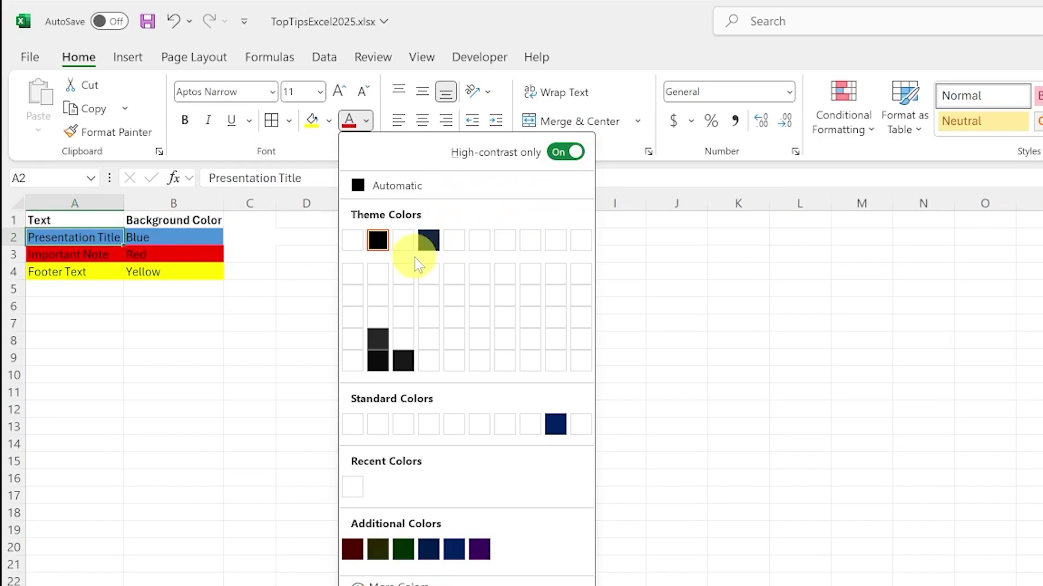
{"action": "left_click", "coordinate": [428, 240]}
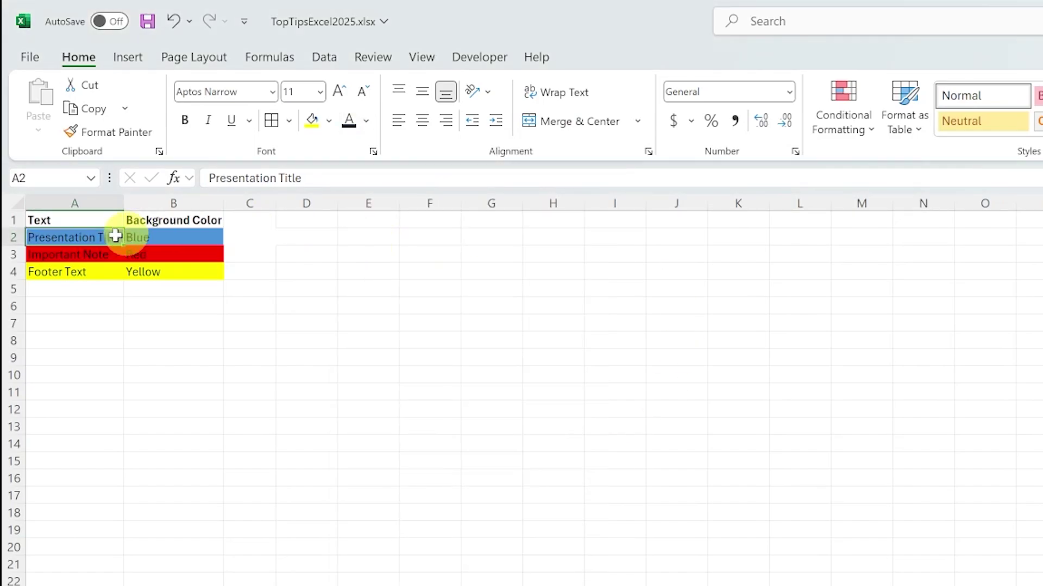
{"action": "left_click", "coordinate": [366, 121]}
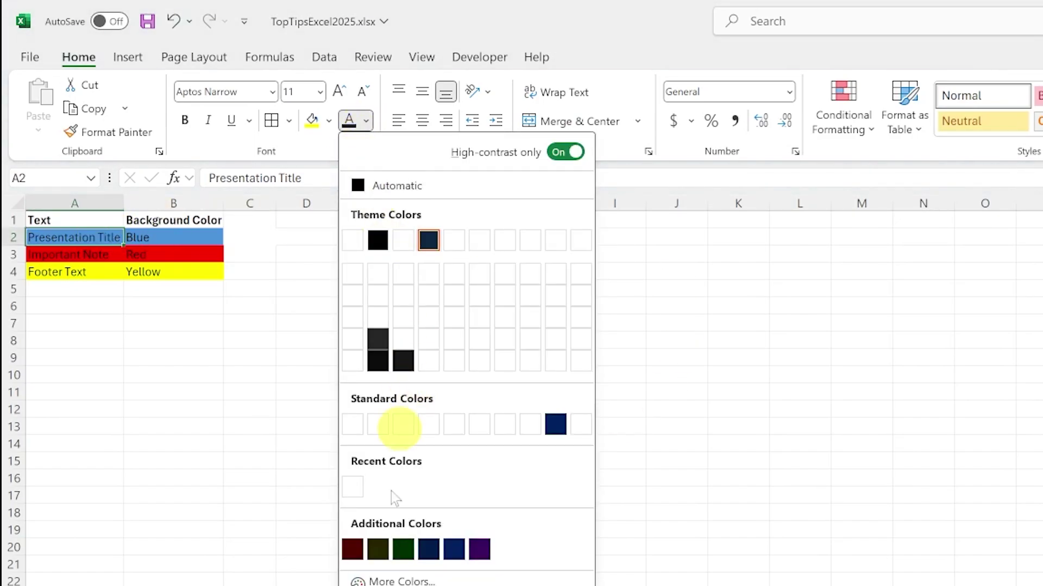
{"action": "left_click", "coordinate": [376, 374]}
{"action": "left_click", "coordinate": [174, 323]}
{"action": "left_click", "coordinate": [89, 240]}
Give A3's text a dark colour and A4's text green
{"action": "left_click", "coordinate": [93, 252]}
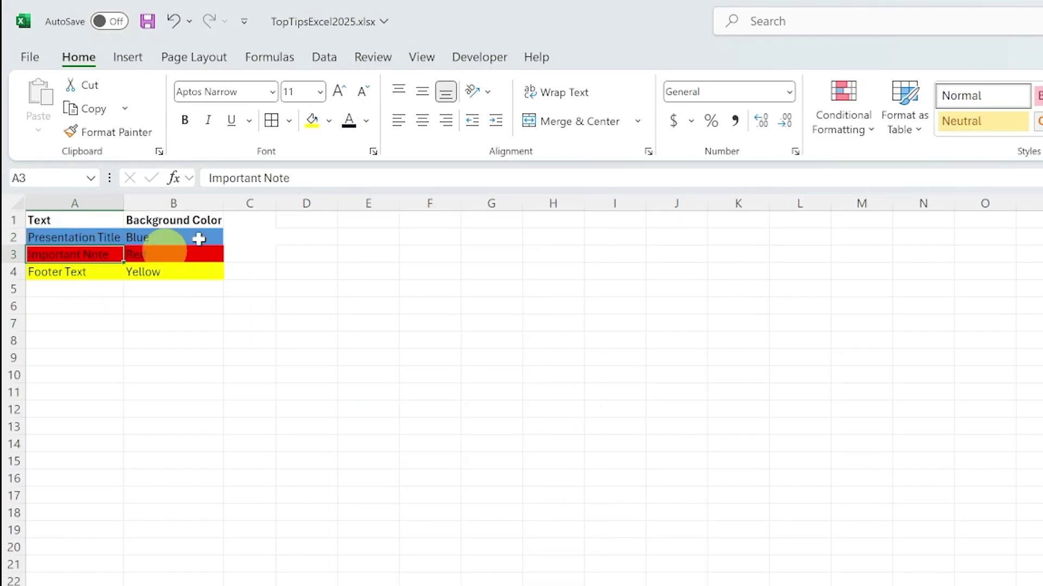
{"action": "left_click", "coordinate": [367, 121]}
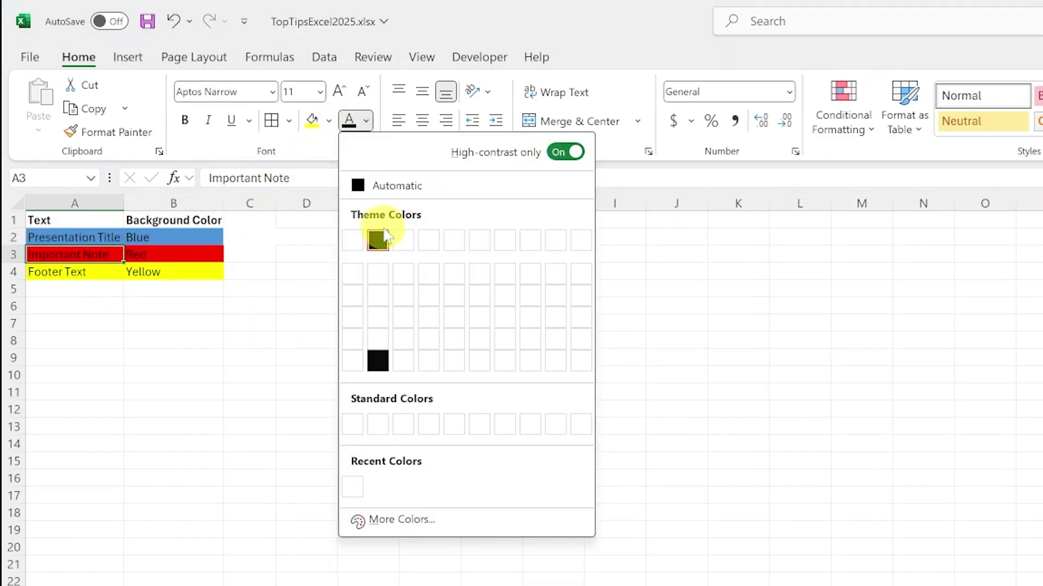
{"action": "left_click", "coordinate": [373, 239]}
{"action": "left_click", "coordinate": [112, 275]}
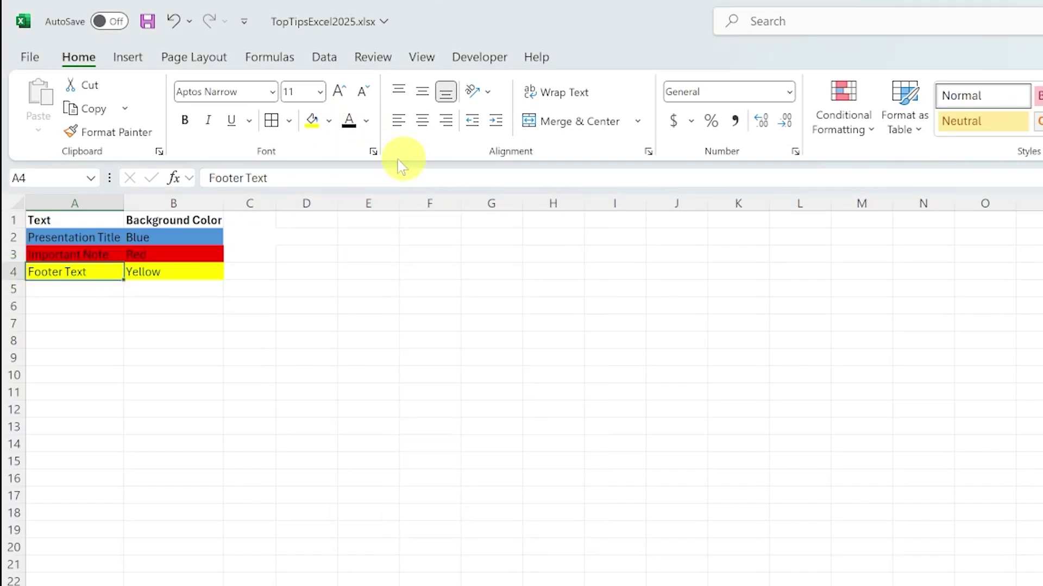
{"action": "left_click", "coordinate": [367, 121]}
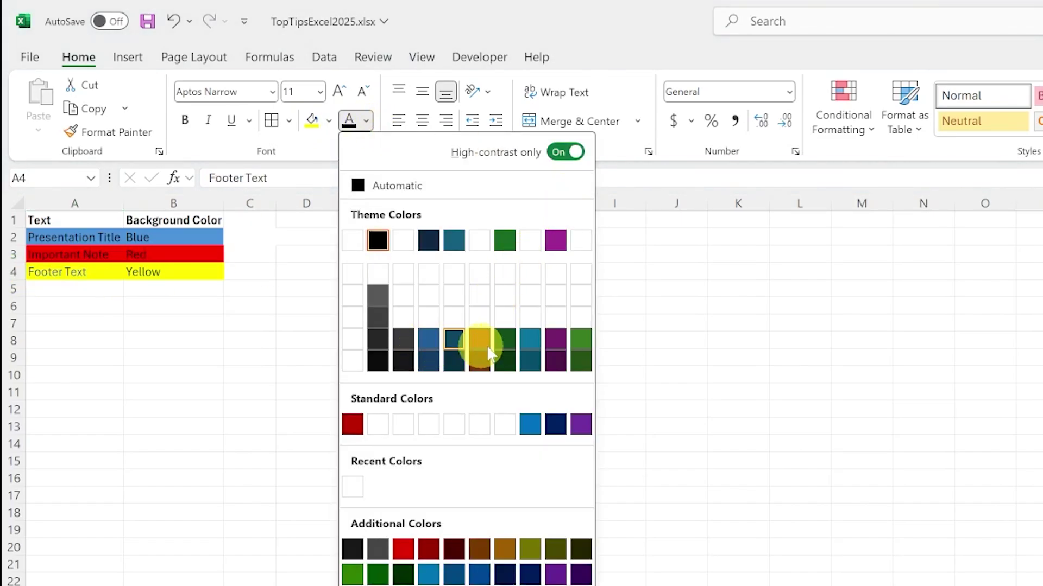
{"action": "left_click", "coordinate": [478, 340]}
{"action": "left_click", "coordinate": [367, 120]}
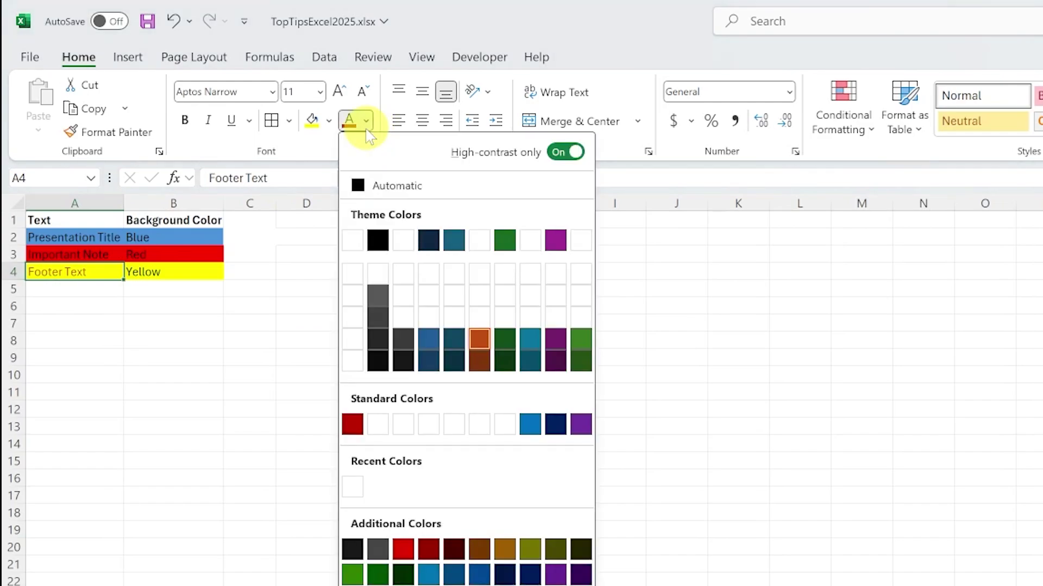
{"action": "left_click", "coordinate": [352, 575]}
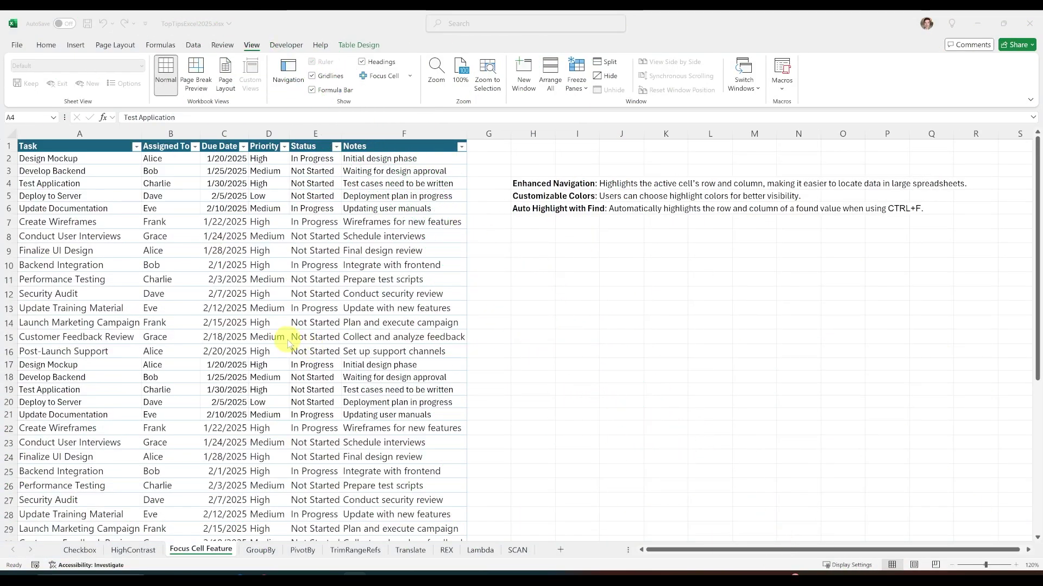
Turn on Focus Cell from the View tab with C12 selected
{"action": "left_click", "coordinate": [45, 46]}
{"action": "left_click", "coordinate": [223, 293]}
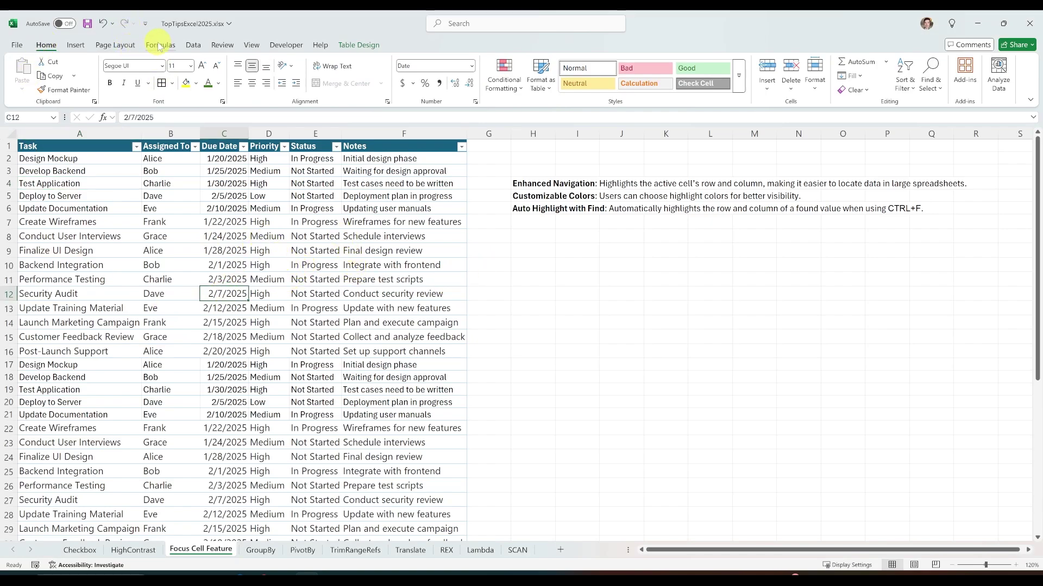
{"action": "left_click", "coordinate": [250, 46]}
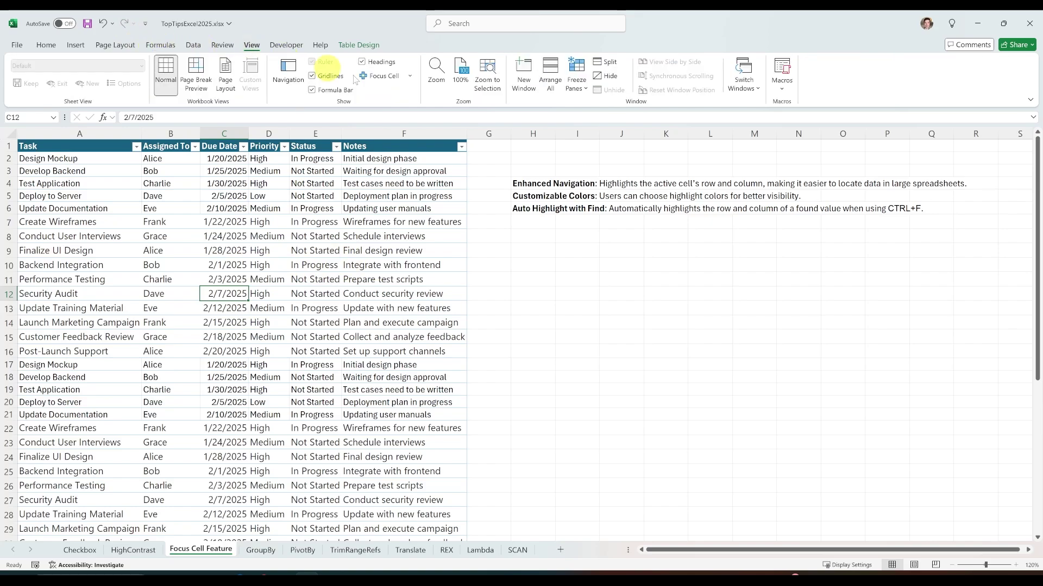
{"action": "left_click", "coordinate": [383, 77]}
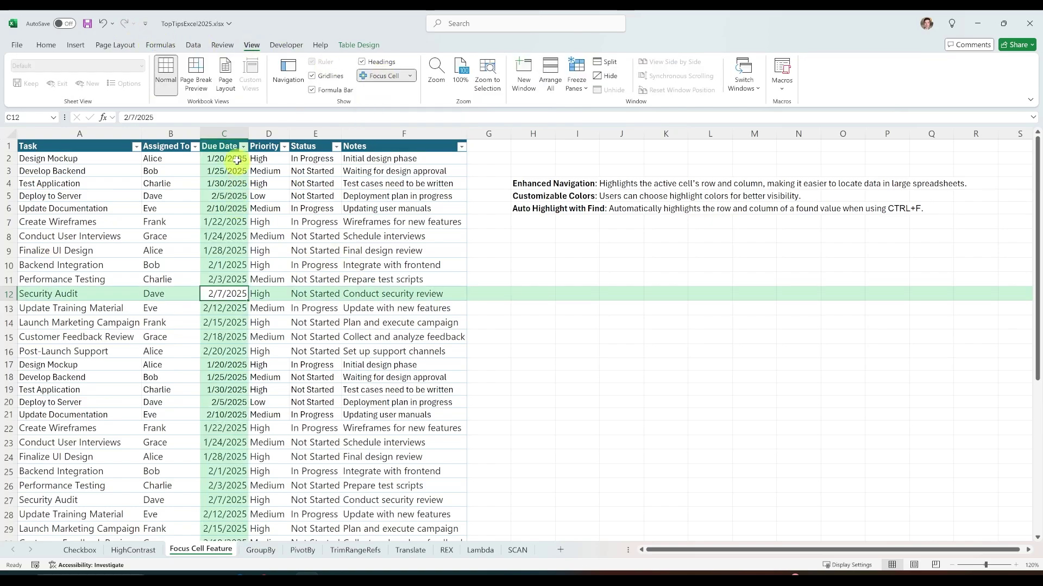
Move the active cell through B10, E16, B23, E17, F12 and C22 to watch the highlight follow
{"action": "left_click", "coordinate": [149, 265]}
{"action": "left_click", "coordinate": [313, 351]}
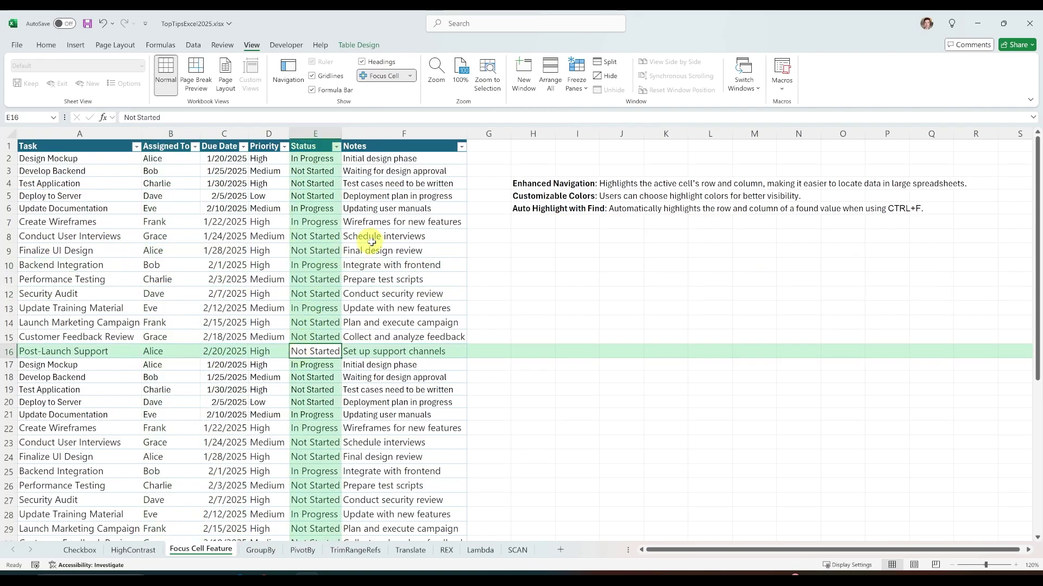
{"action": "left_click", "coordinate": [163, 442]}
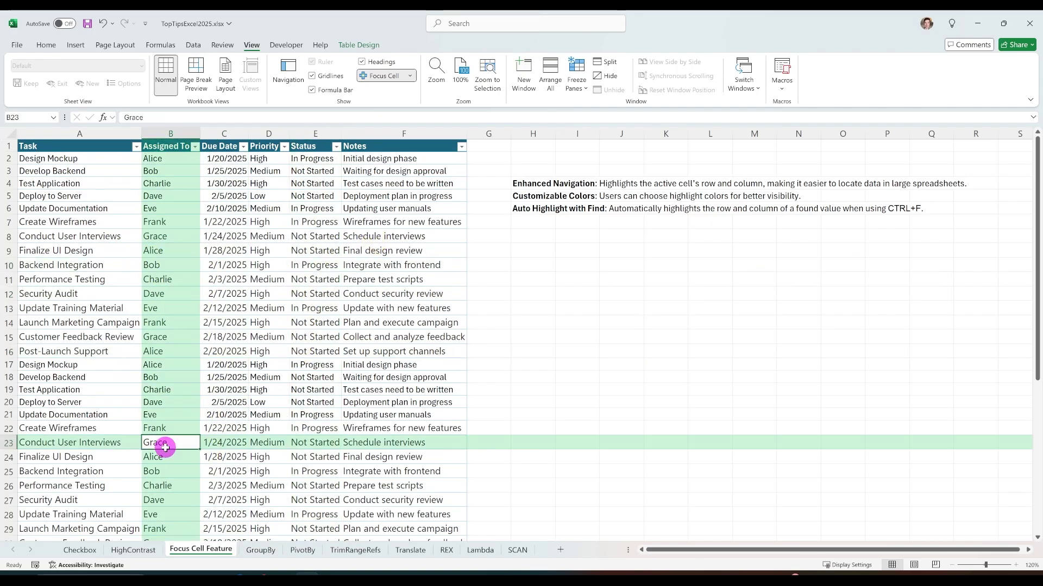
{"action": "left_click", "coordinate": [315, 365]}
{"action": "left_click", "coordinate": [385, 293]}
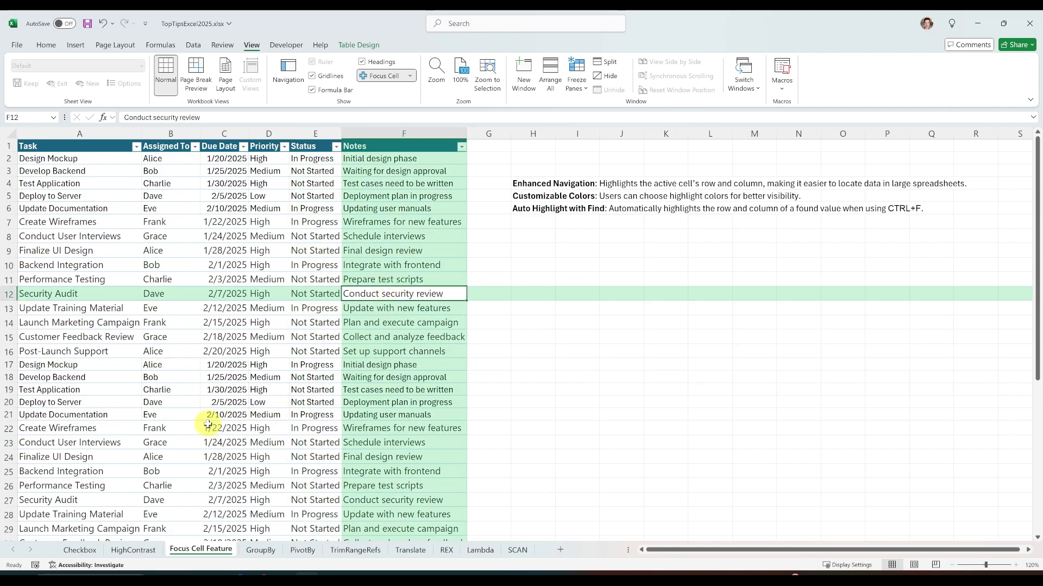
{"action": "left_click", "coordinate": [208, 425]}
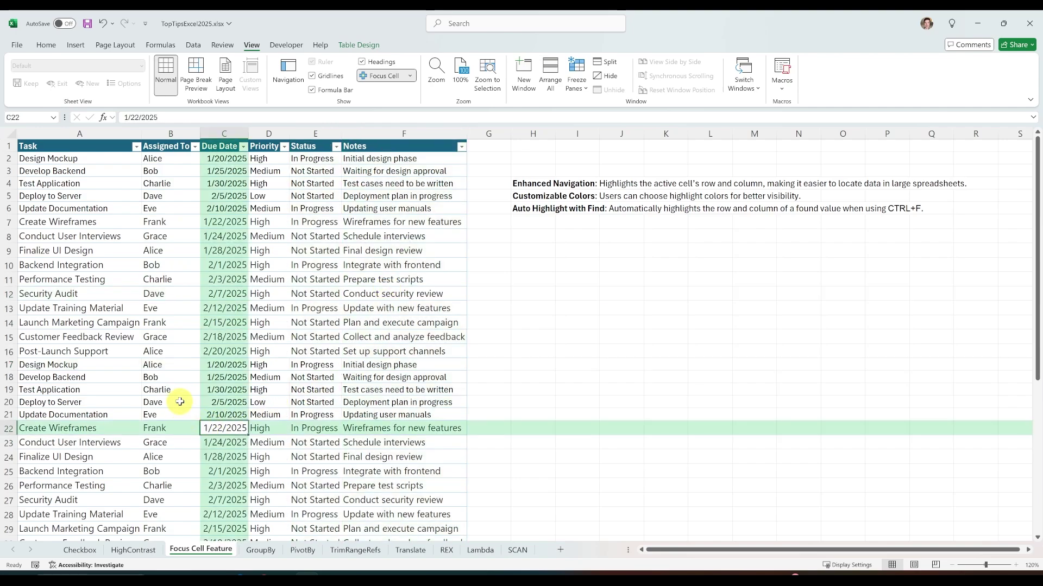
Change the Focus Cell highlight colour to pink, then to dark blue
{"action": "left_click", "coordinate": [409, 77]}
{"action": "mouse_move", "coordinate": [414, 107]}
{"action": "left_click", "coordinate": [477, 146]}
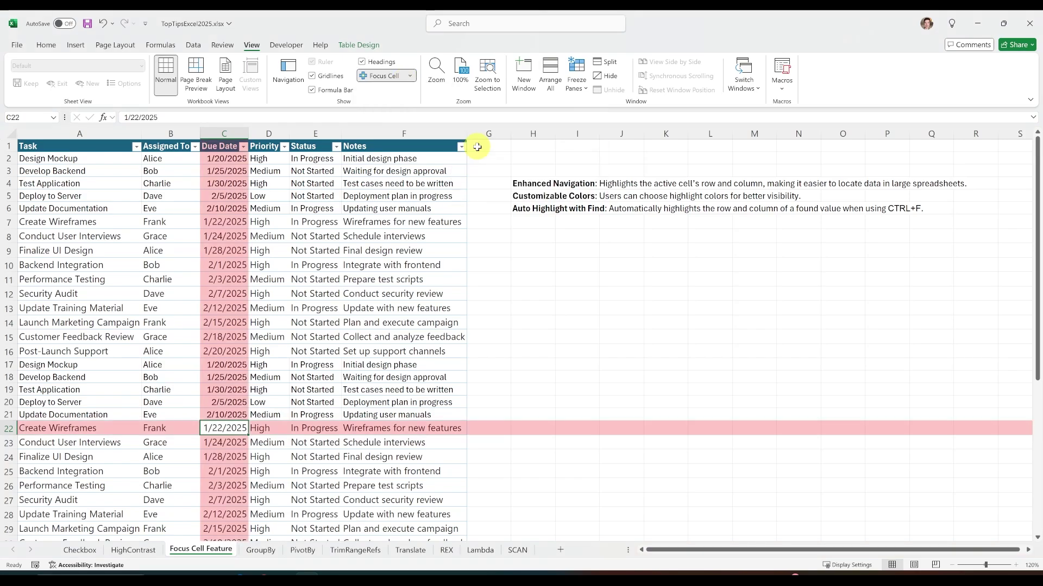
{"action": "left_click", "coordinate": [304, 337]}
{"action": "left_click", "coordinate": [163, 402]}
{"action": "left_click", "coordinate": [410, 75]}
{"action": "mouse_move", "coordinate": [422, 107]}
{"action": "left_click", "coordinate": [581, 147]}
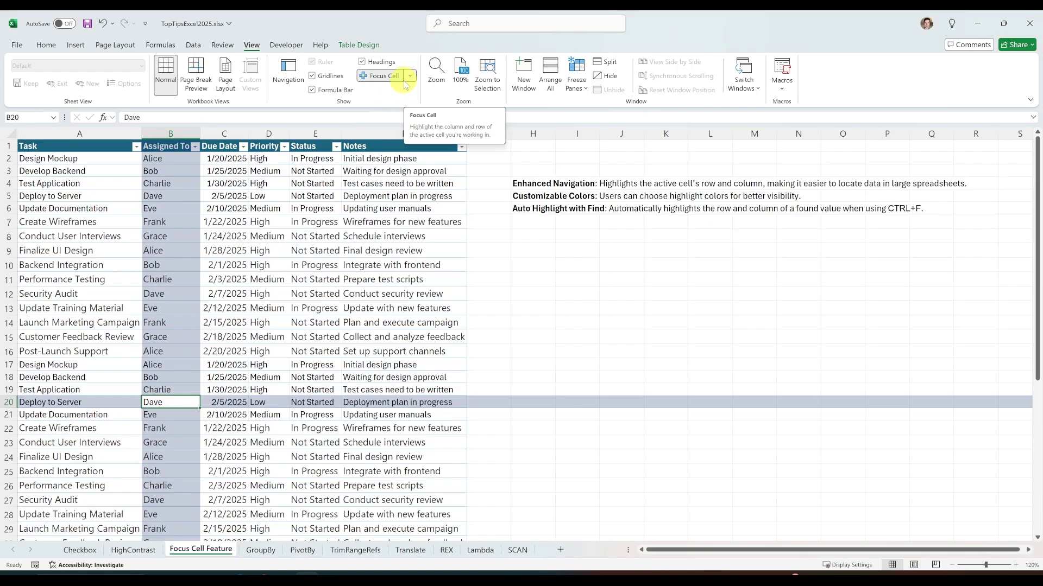
{"action": "left_click", "coordinate": [168, 184]}
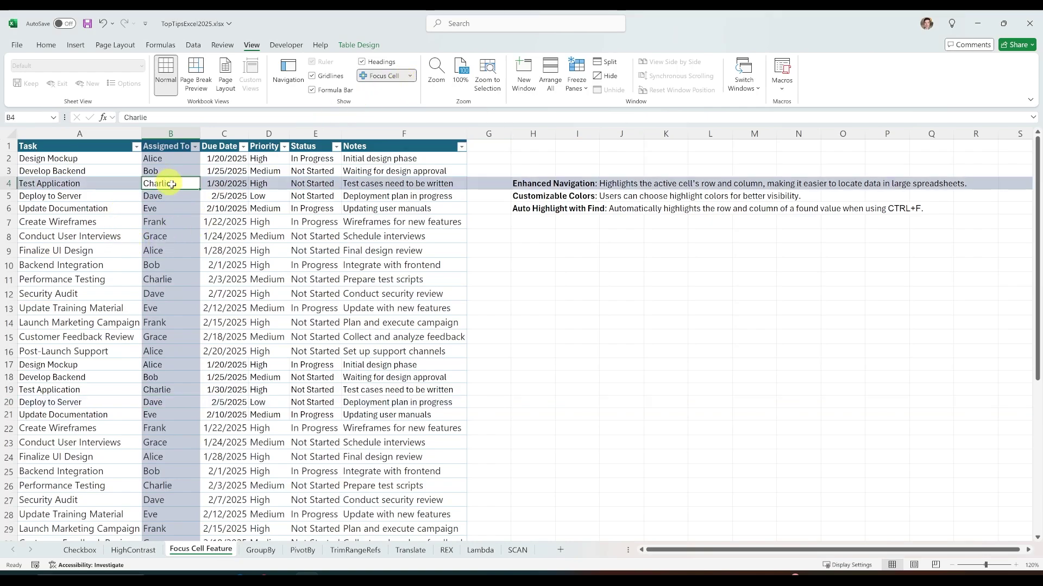
Find all cells with the assignee's name and step through the matches with Find Next
{"action": "key", "text": "ctrl+f"}
{"action": "type", "text": "alice"}
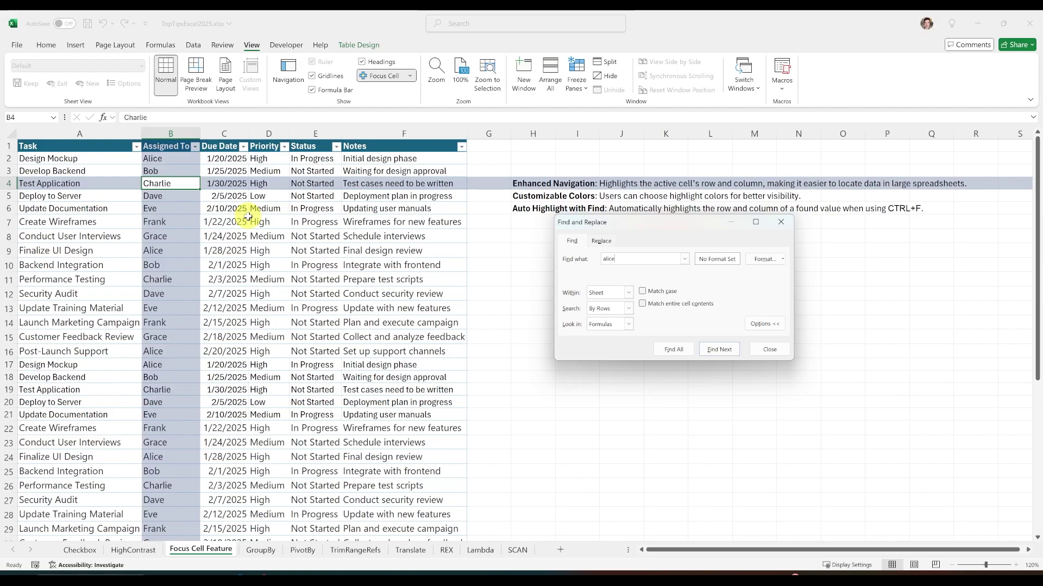
{"action": "left_click", "coordinate": [691, 352]}
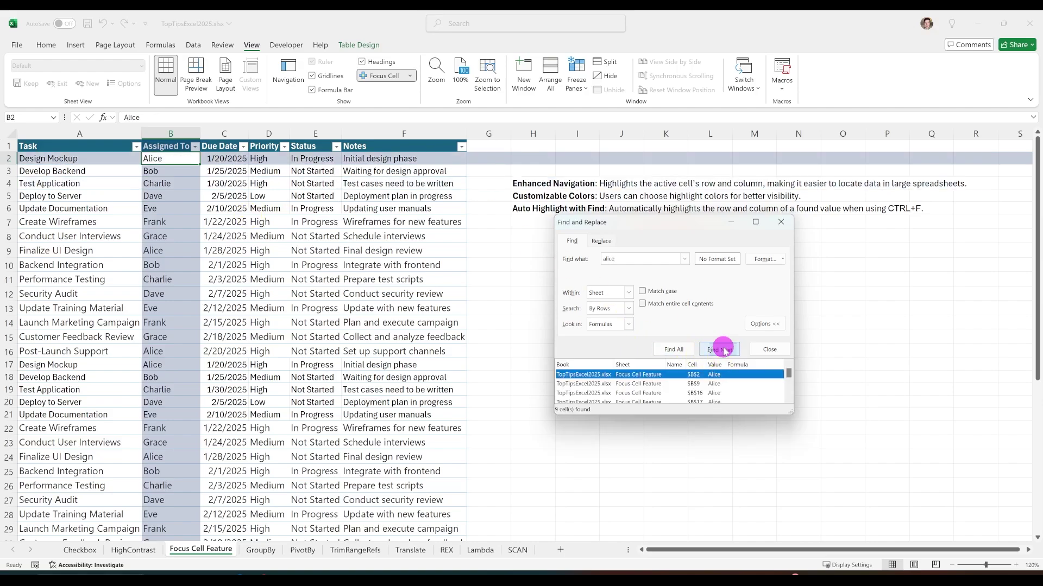
{"action": "left_click", "coordinate": [722, 350]}
{"action": "left_click", "coordinate": [724, 351]}
{"action": "left_click", "coordinate": [723, 350]}
{"action": "left_click", "coordinate": [724, 350]}
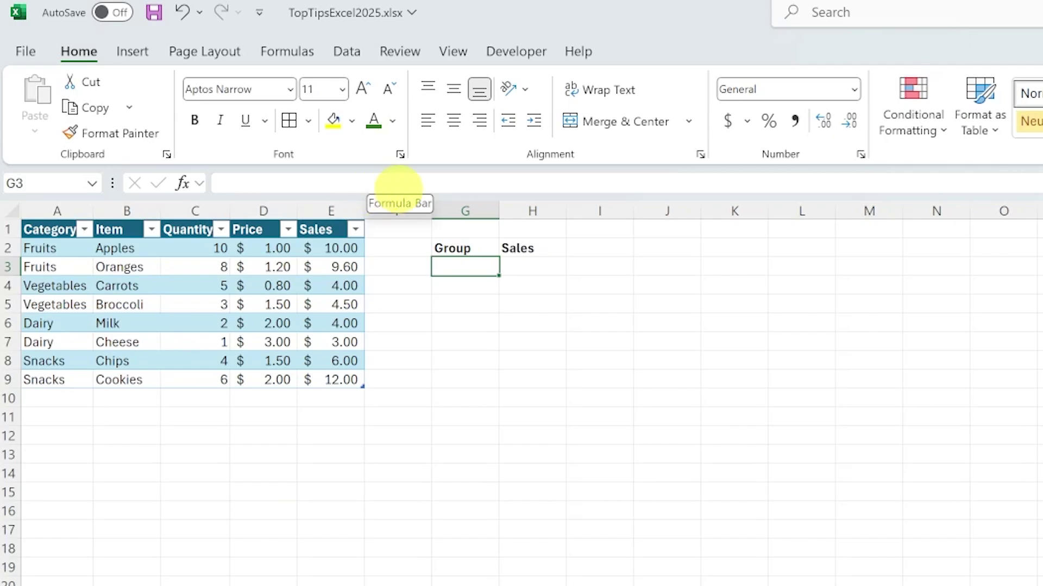
Type =GROUPBY(A:A, E:E, SUM) into G3 to total Sales by category
{"action": "left_click", "coordinate": [405, 183]}
{"action": "type", "text": "=grou"}
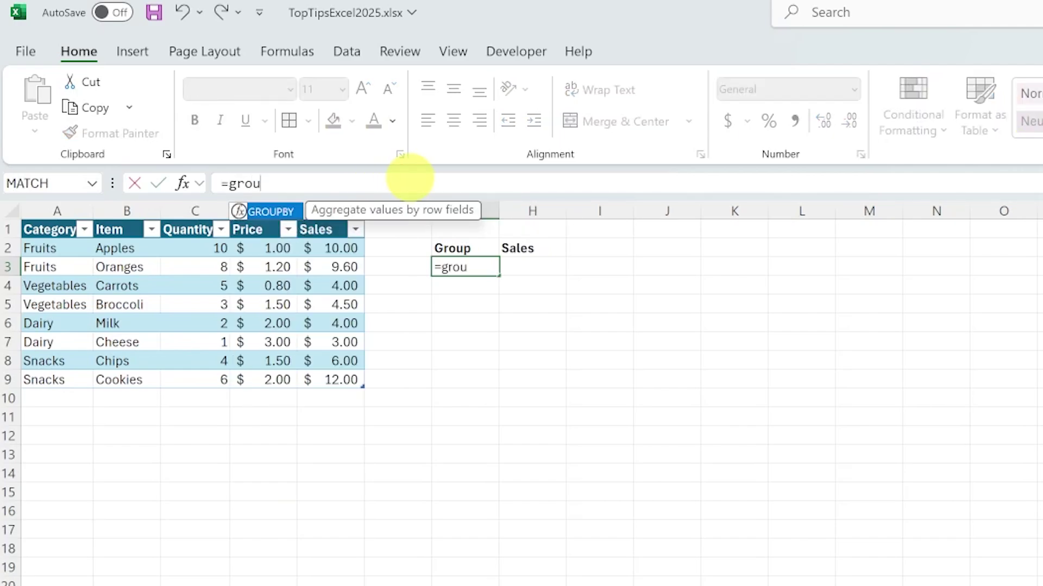
{"action": "key", "text": "Tab"}
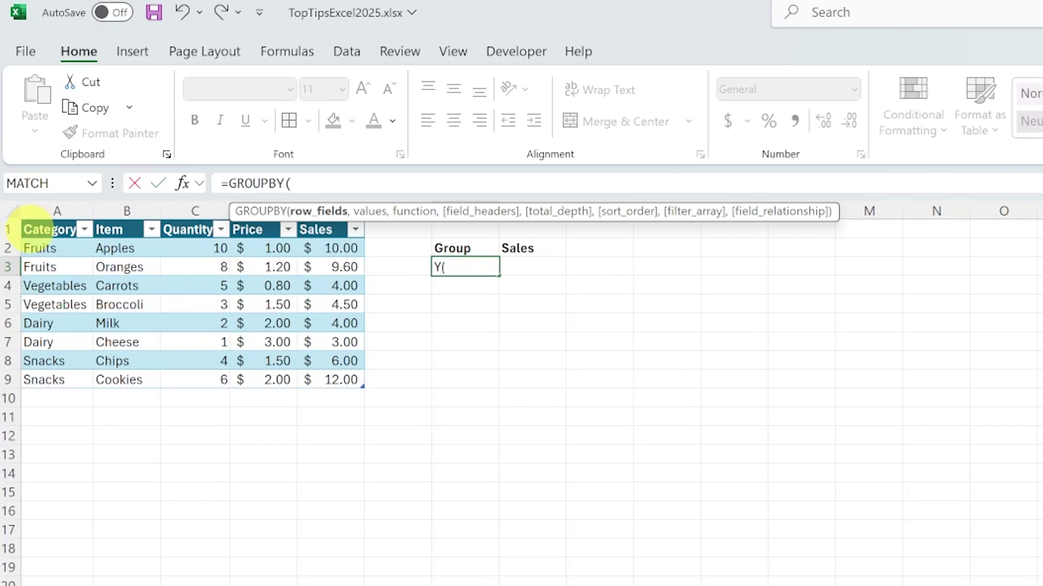
{"action": "left_click", "coordinate": [60, 207]}
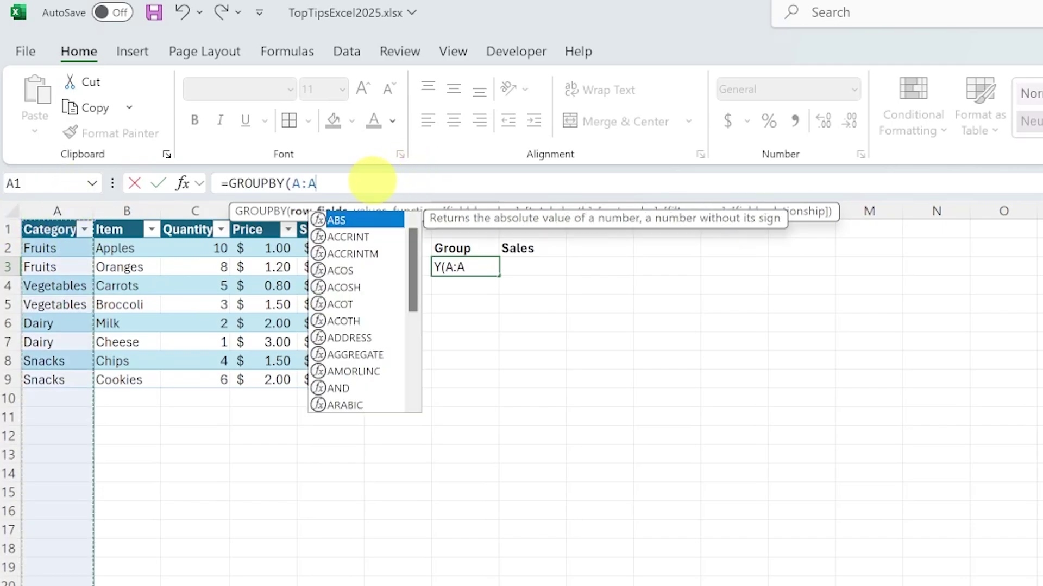
{"action": "left_click", "coordinate": [372, 182]}
{"action": "type", "text": ","}
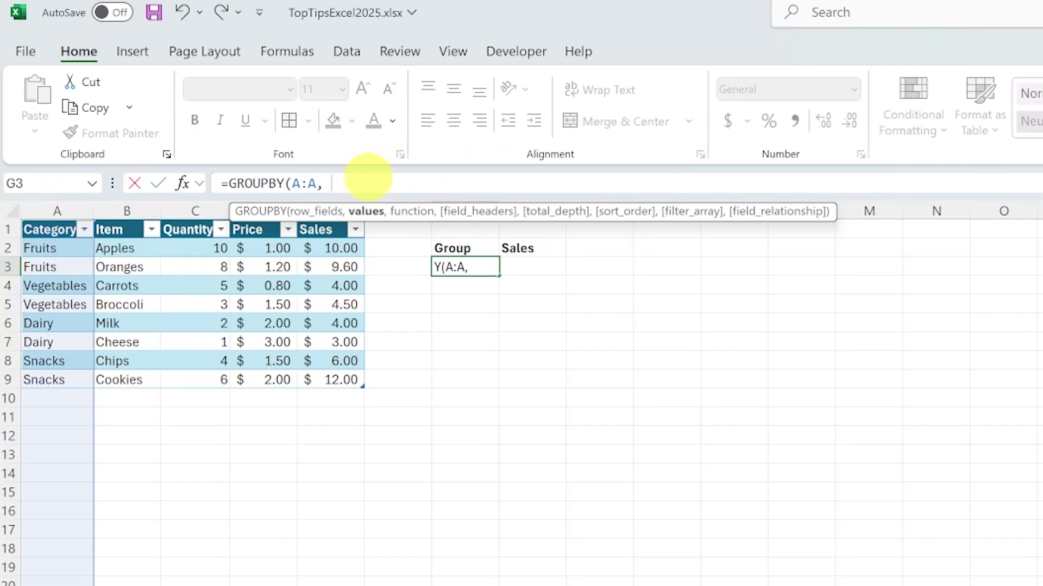
{"action": "left_click", "coordinate": [336, 196]}
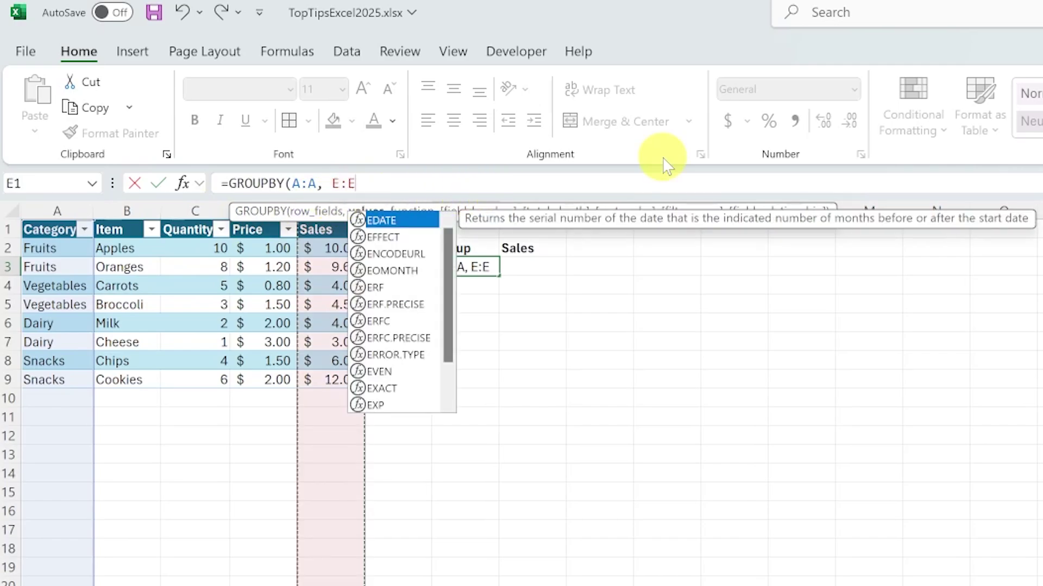
{"action": "type", "text": ","}
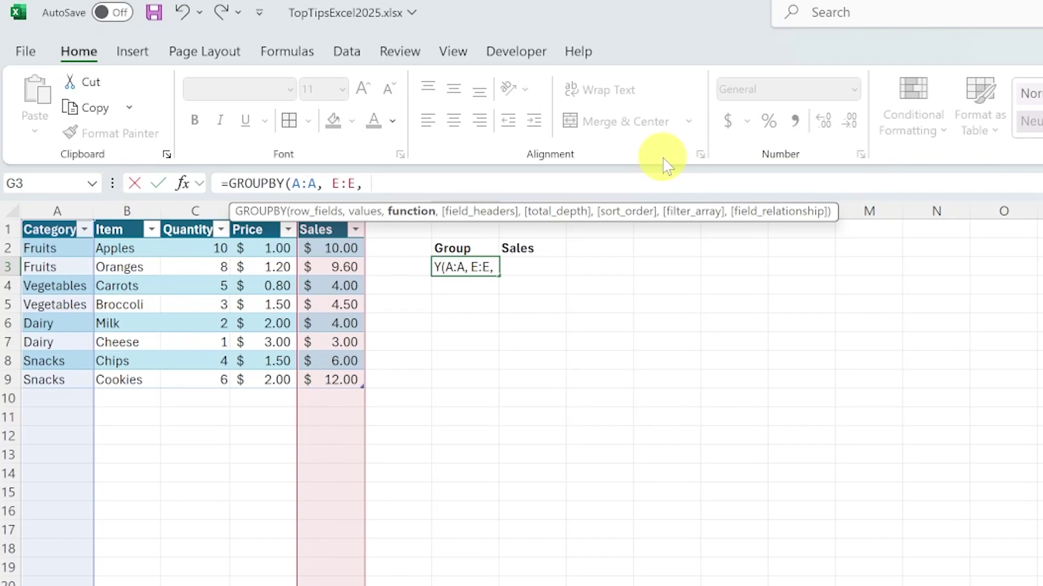
{"action": "type", "text": "SUM)"}
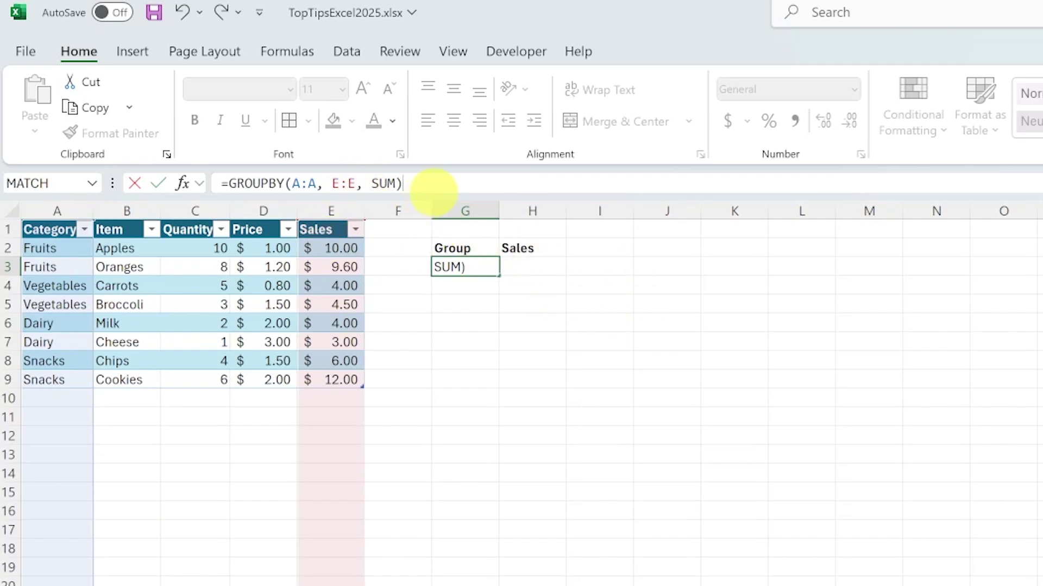
Commit the GROUPBY formula and check the Dairy, Fruits and overall Total sums
{"action": "key", "text": "Return"}
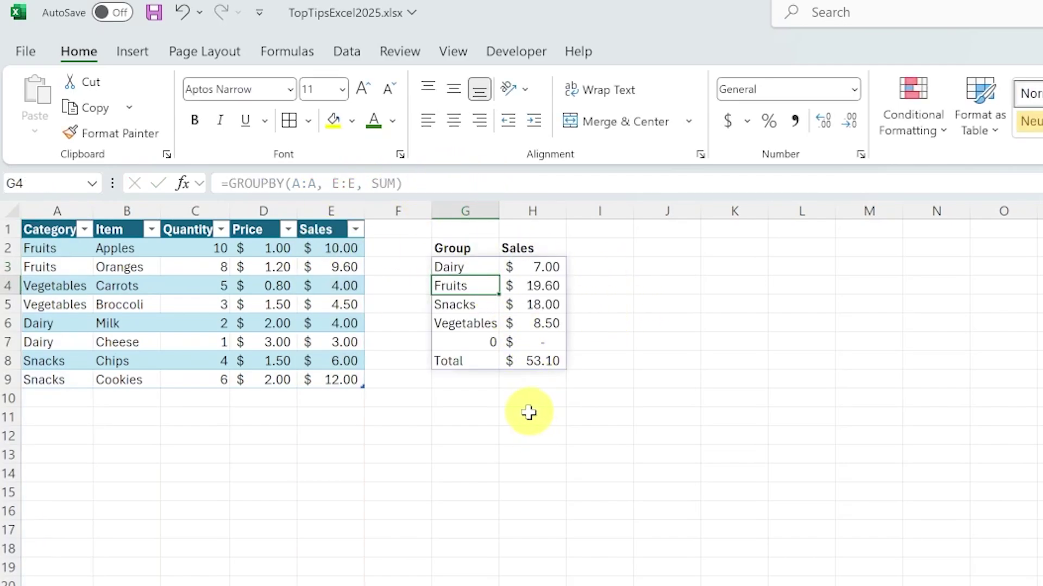
{"action": "left_click", "coordinate": [476, 268]}
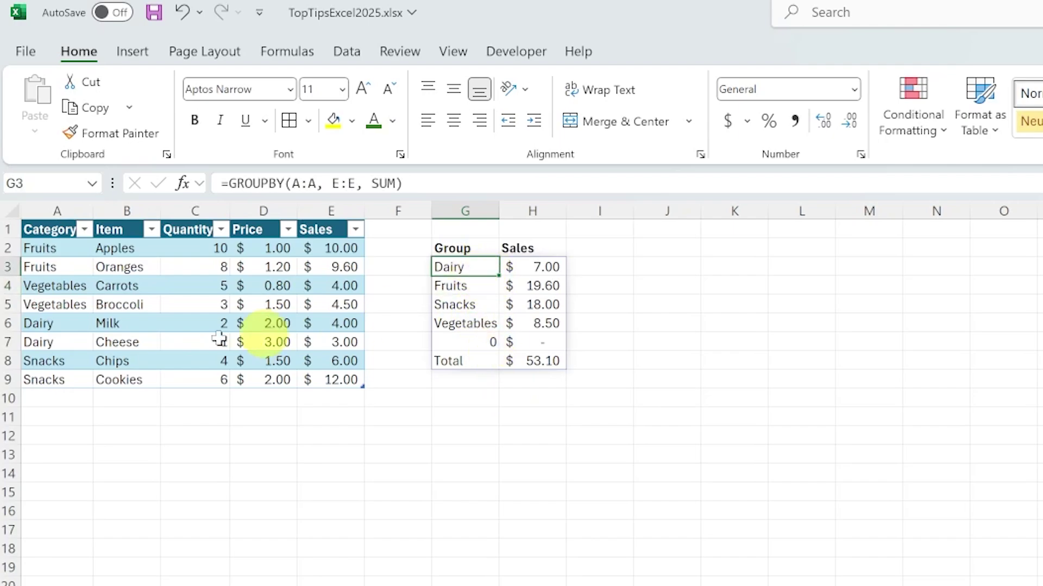
{"action": "left_click_drag", "start_coordinate": [327, 322], "coordinate": [360, 352]}
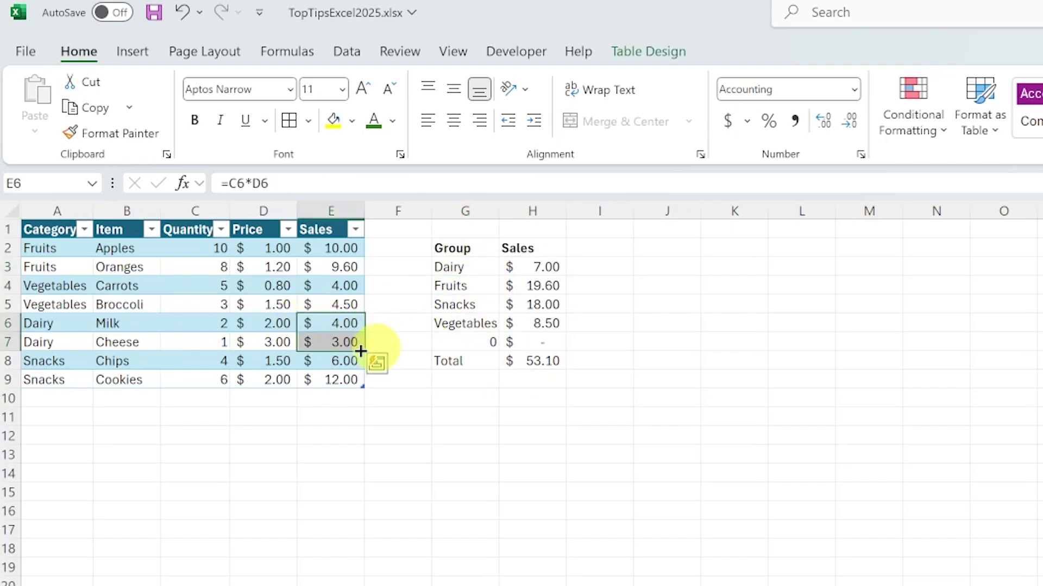
{"action": "left_click", "coordinate": [546, 267]}
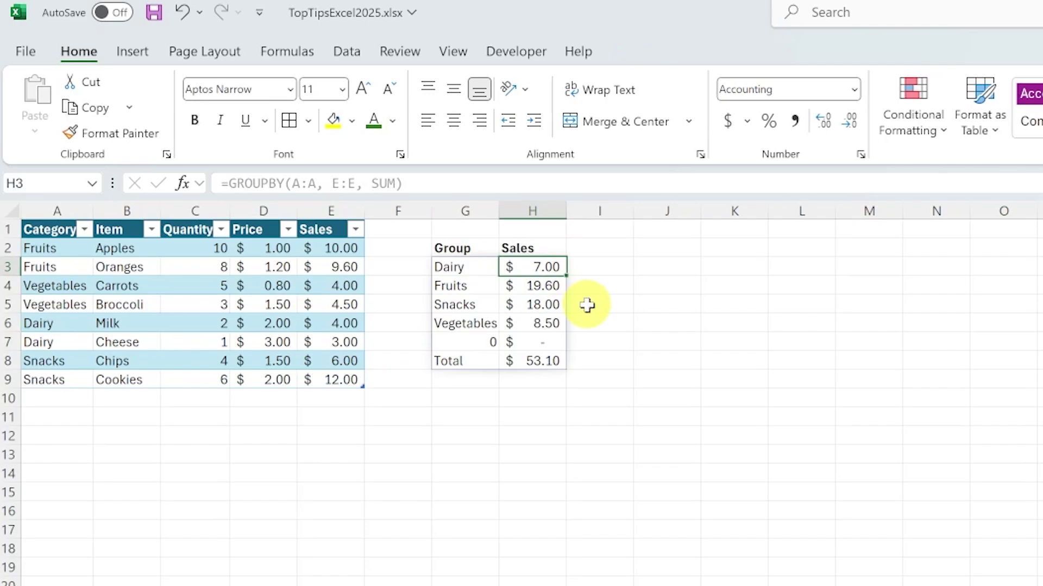
{"action": "left_click_drag", "start_coordinate": [353, 249], "coordinate": [356, 267]}
{"action": "left_click", "coordinate": [539, 281]}
{"action": "left_click_drag", "start_coordinate": [460, 361], "coordinate": [533, 366]}
{"action": "left_click", "coordinate": [507, 432]}
Try AVERAGE instead of SUM in the GROUPBY formula, then undo back to sums
{"action": "left_click", "coordinate": [477, 268]}
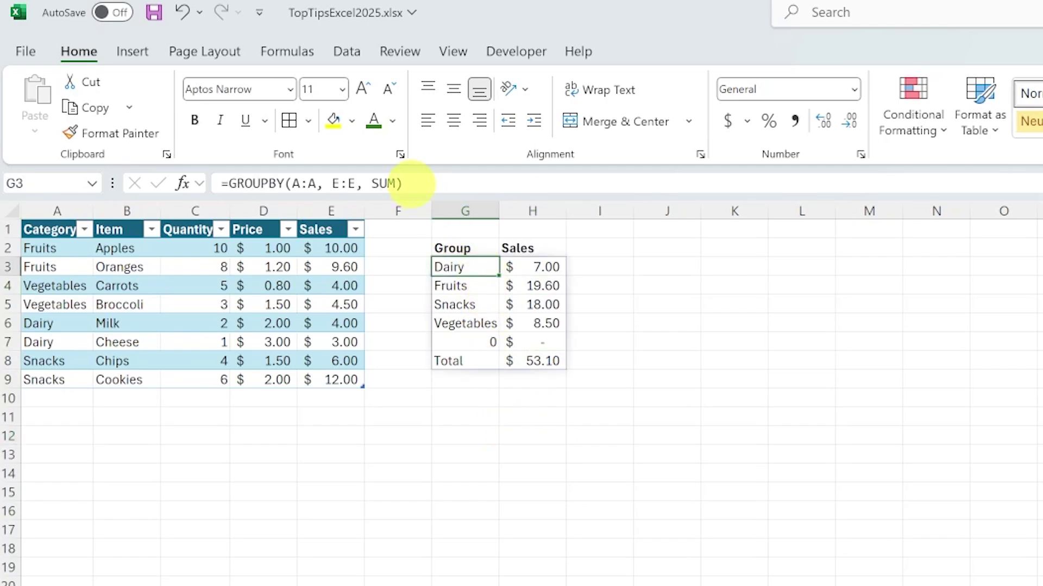
{"action": "double_click", "coordinate": [384, 183]}
{"action": "type", "text": "A"}
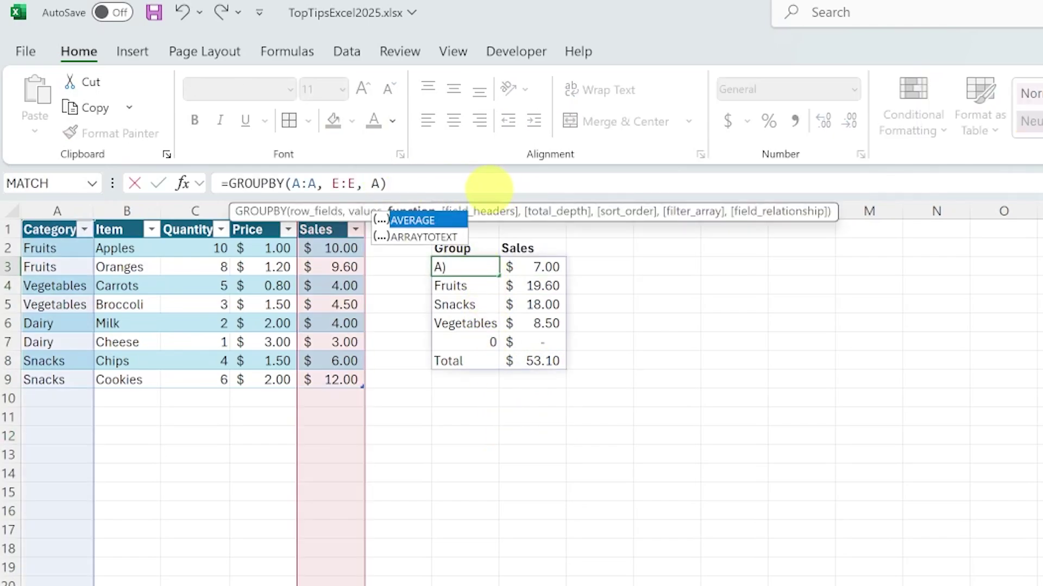
{"action": "type", "text": "V"}
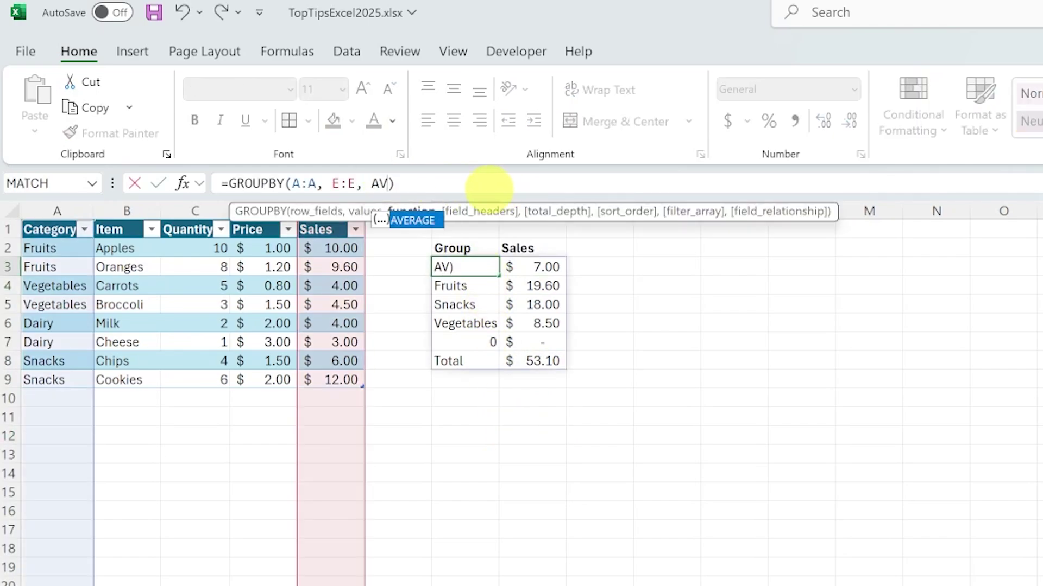
{"action": "double_click", "coordinate": [413, 222]}
{"action": "key", "text": "Return"}
{"action": "left_click", "coordinate": [554, 265]}
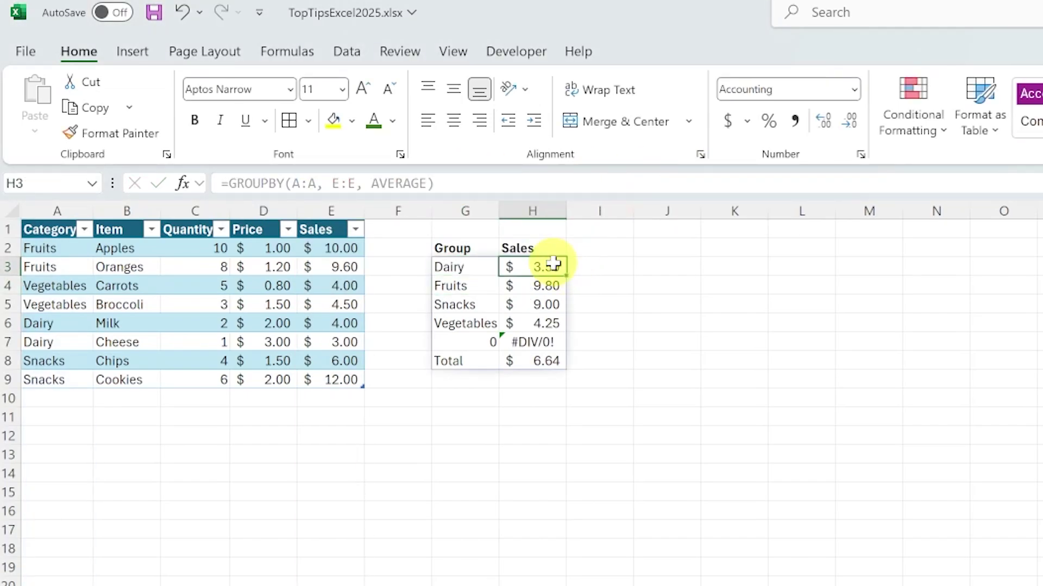
{"action": "key", "text": "ctrl+z"}
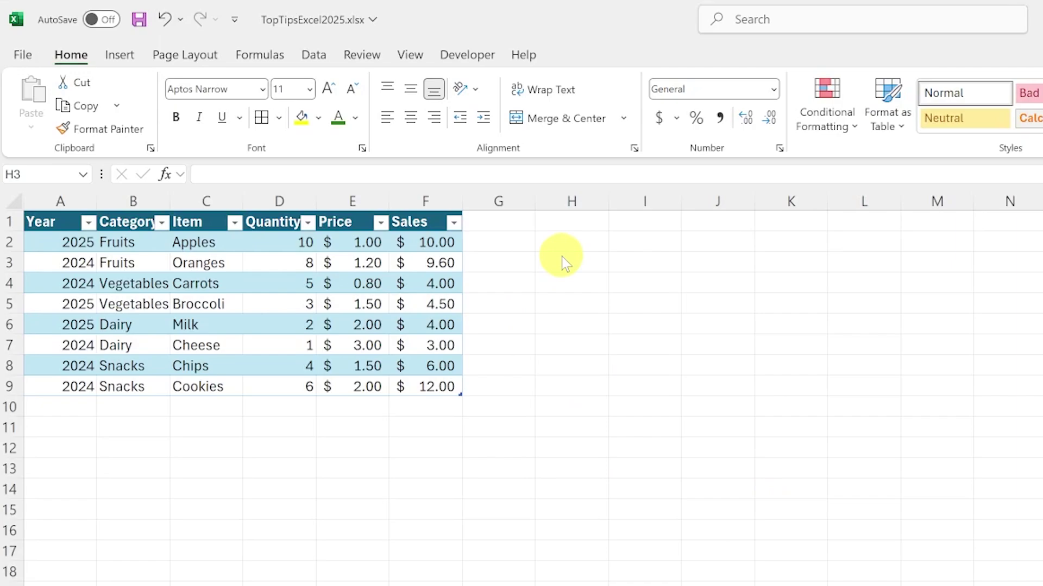
Begin a new formula with = in cell H3 of the PivotBy sheet
{"action": "left_click", "coordinate": [561, 257]}
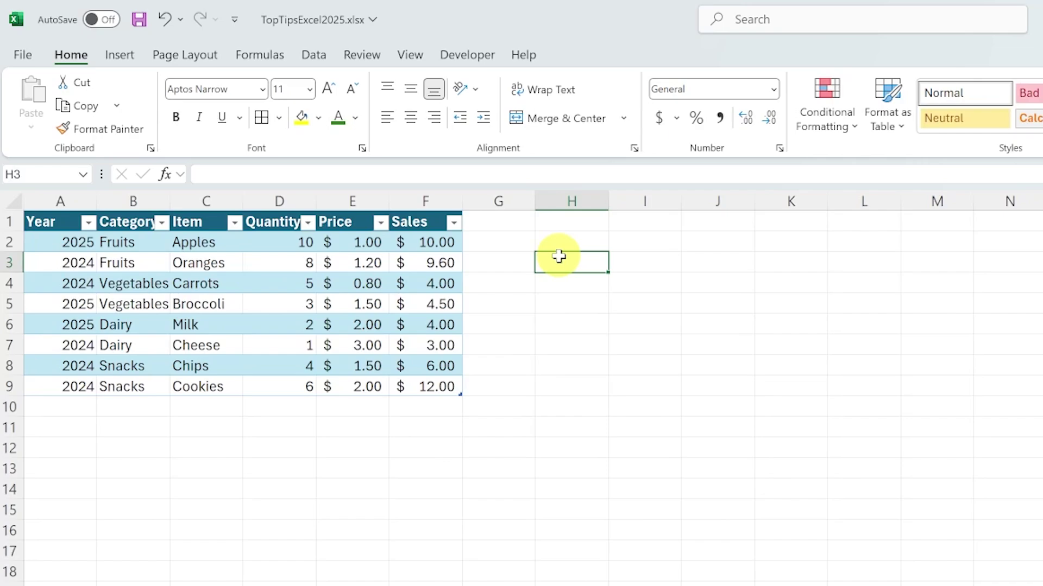
{"action": "left_click", "coordinate": [432, 171]}
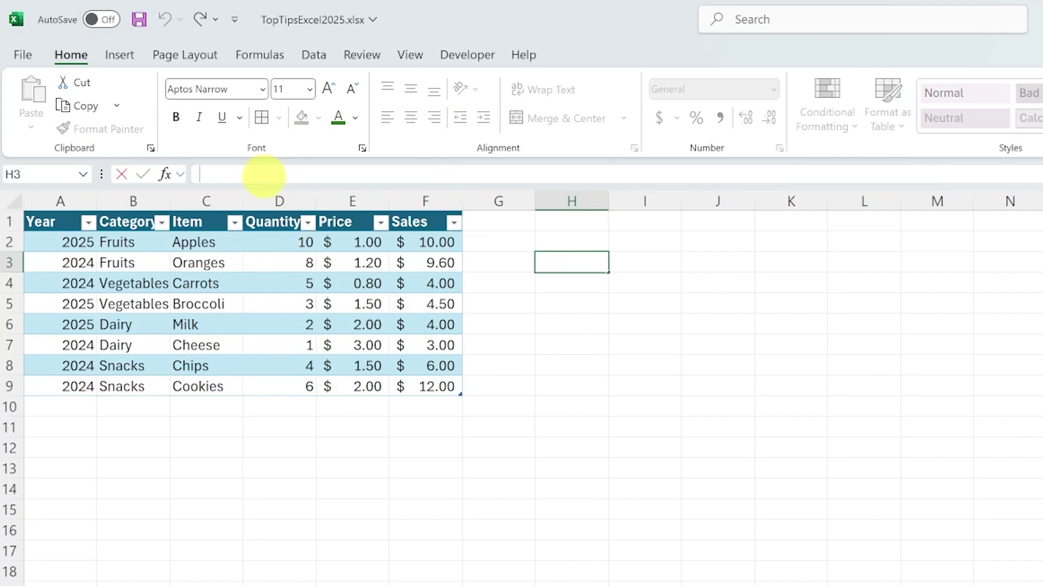
{"action": "type", "text": "="}
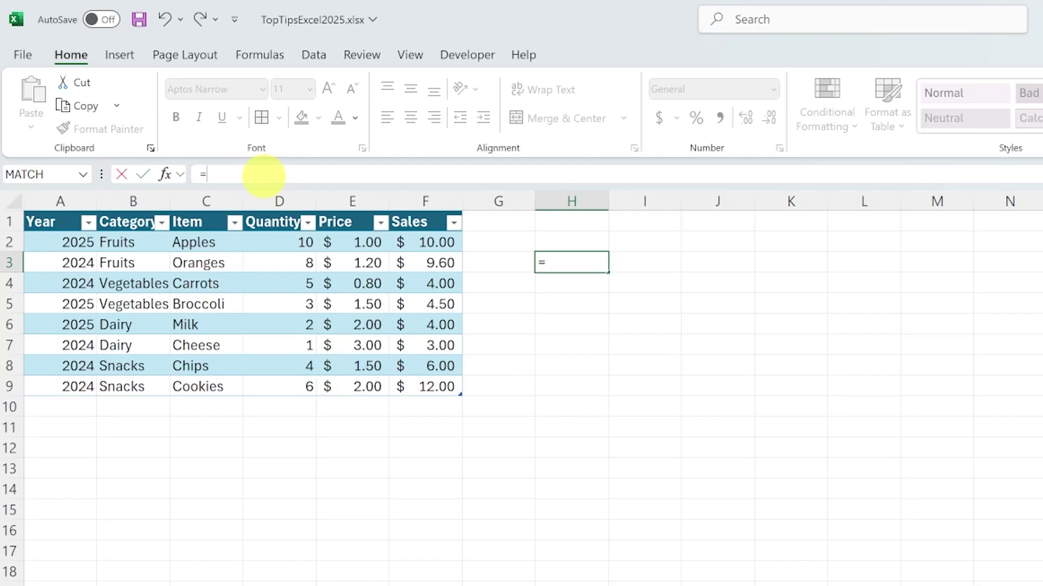
Enter =PIVOTBY(C:C, A:A, F:F, SUM) in H3 to total sales by item and year
{"action": "type", "text": "piv"}
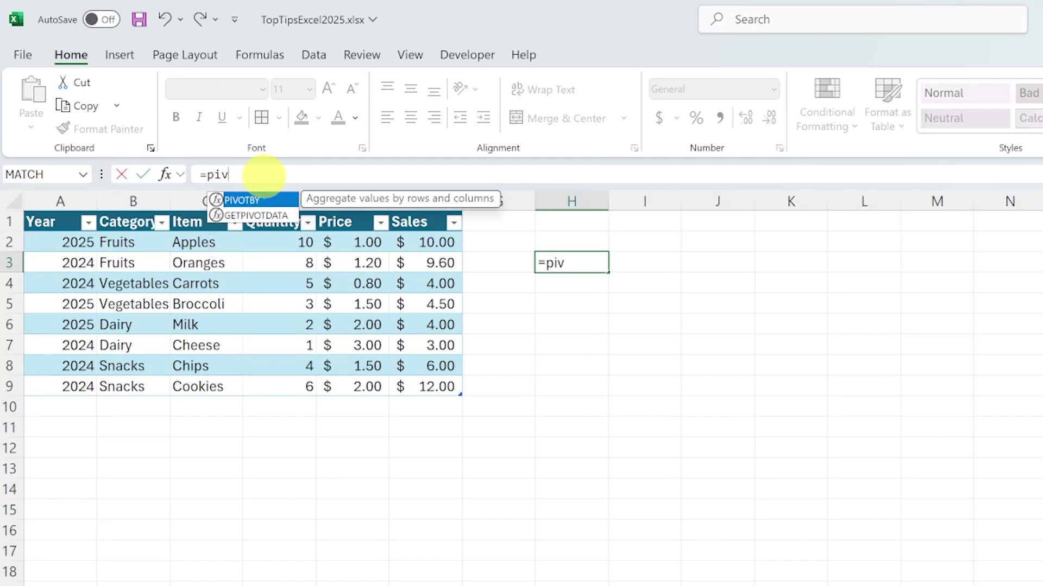
{"action": "key", "text": "Tab"}
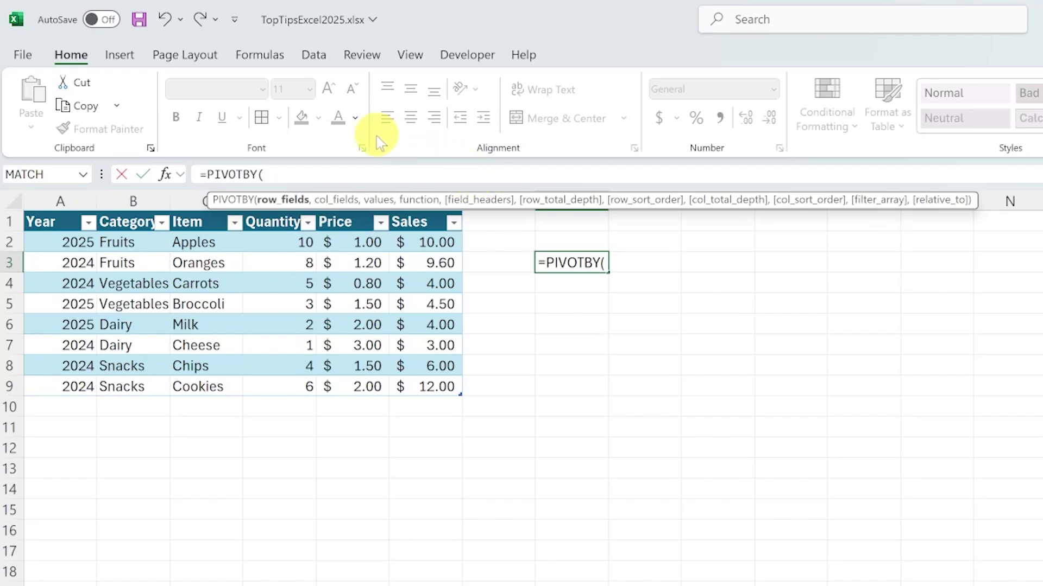
{"action": "left_click", "coordinate": [192, 192]}
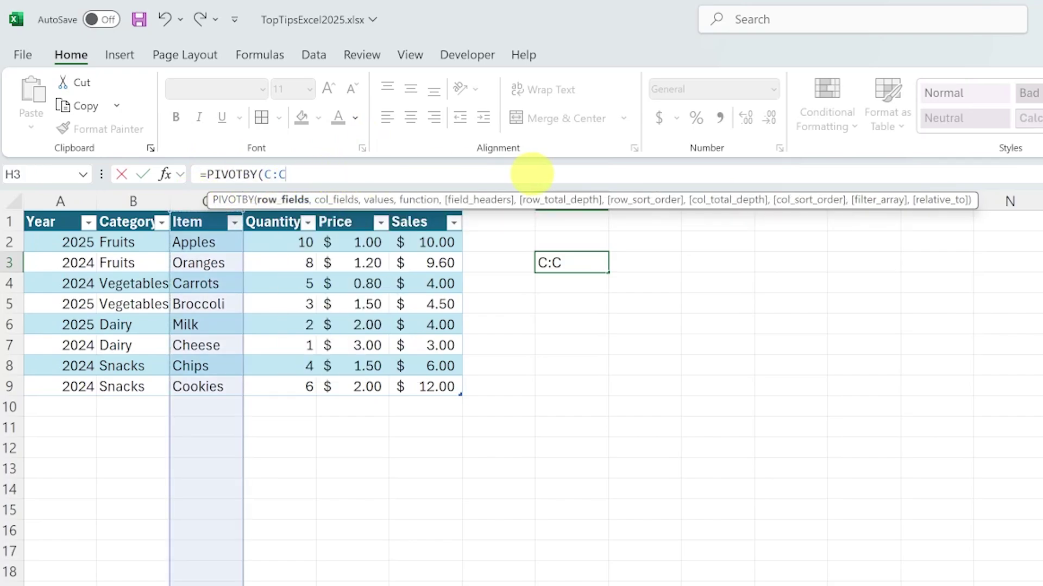
{"action": "type", "text": ","}
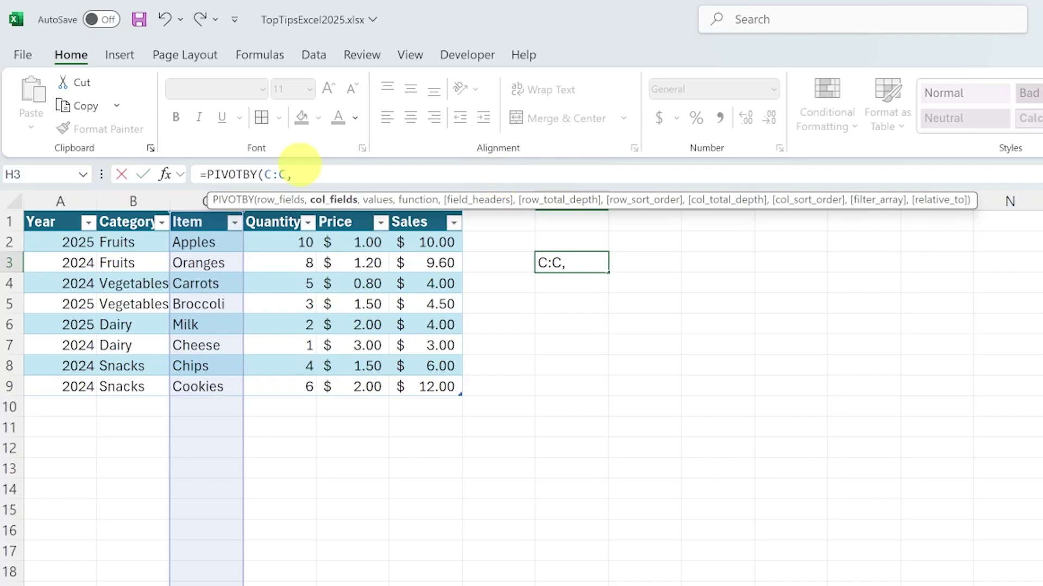
{"action": "left_click", "coordinate": [55, 201]}
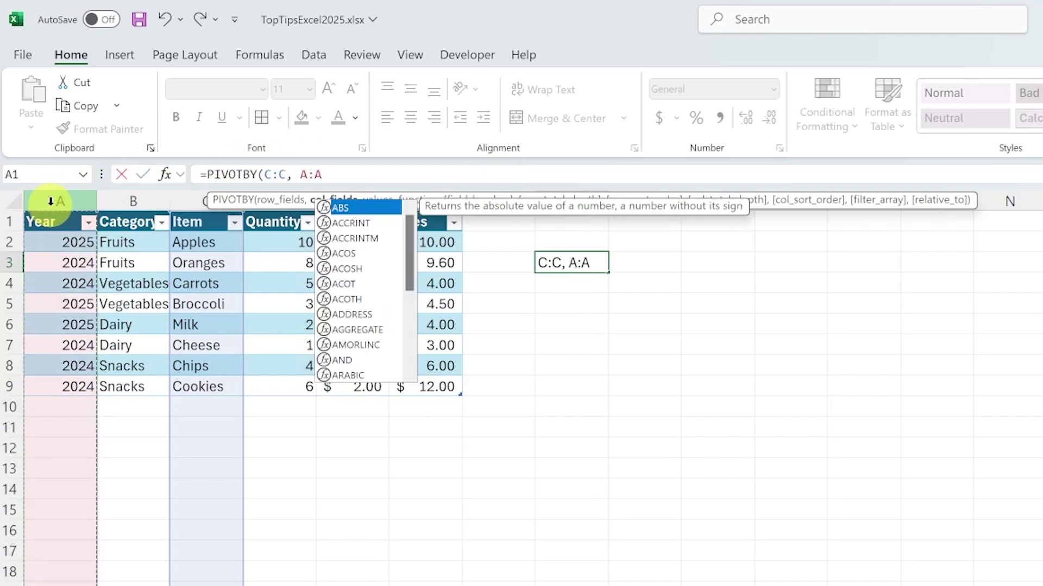
{"action": "left_click", "coordinate": [372, 171]}
{"action": "type", "text": ","}
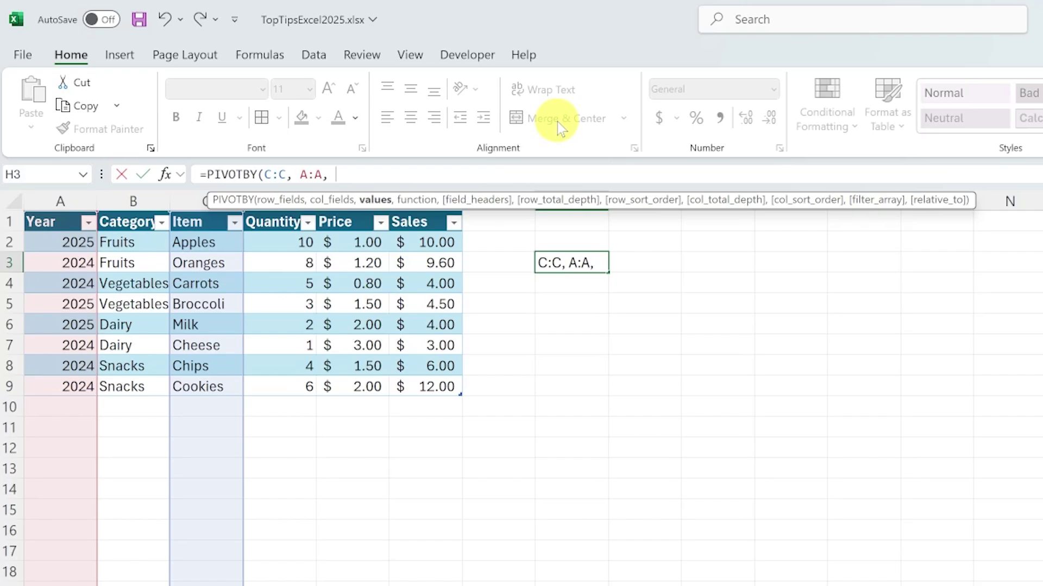
{"action": "left_click", "coordinate": [428, 187]}
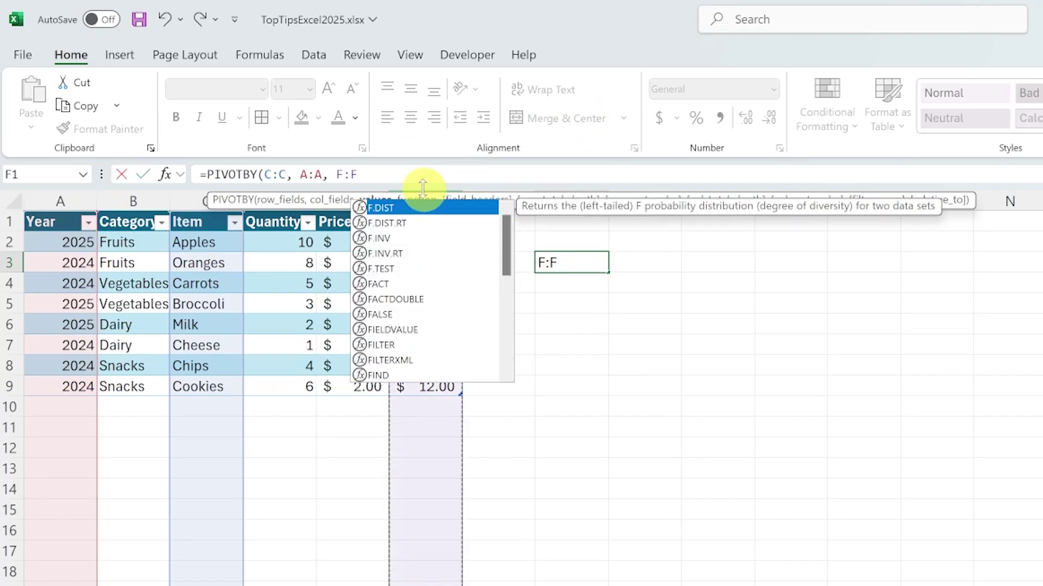
{"action": "left_click", "coordinate": [384, 167]}
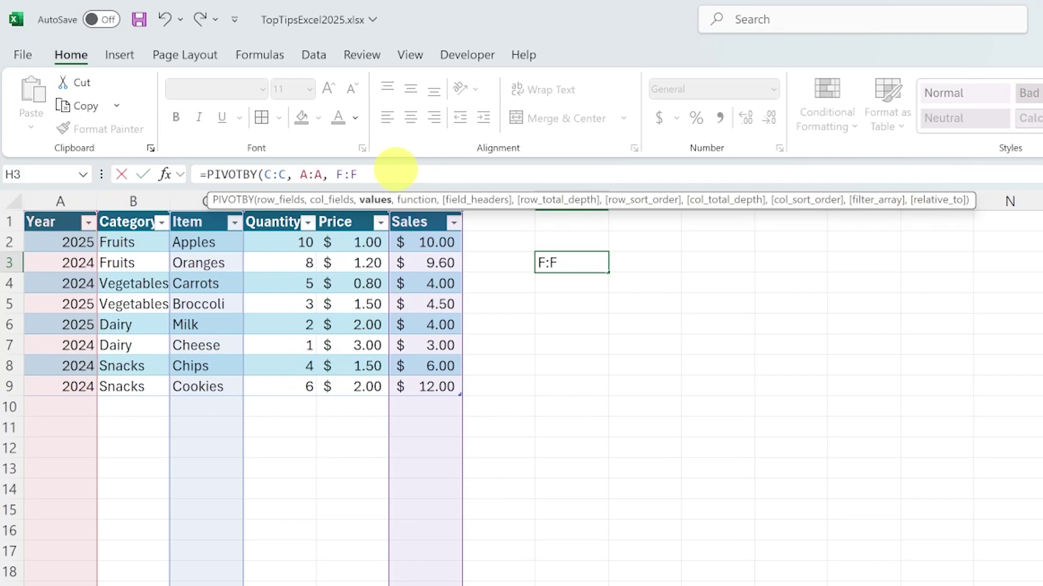
{"action": "type", "text": ", "}
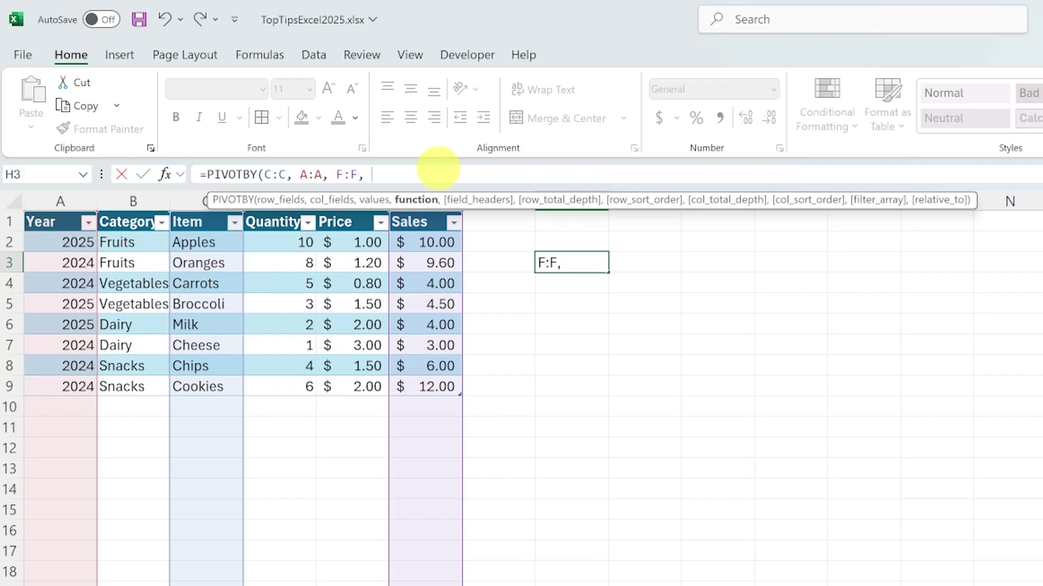
{"action": "type", "text": "SUM)"}
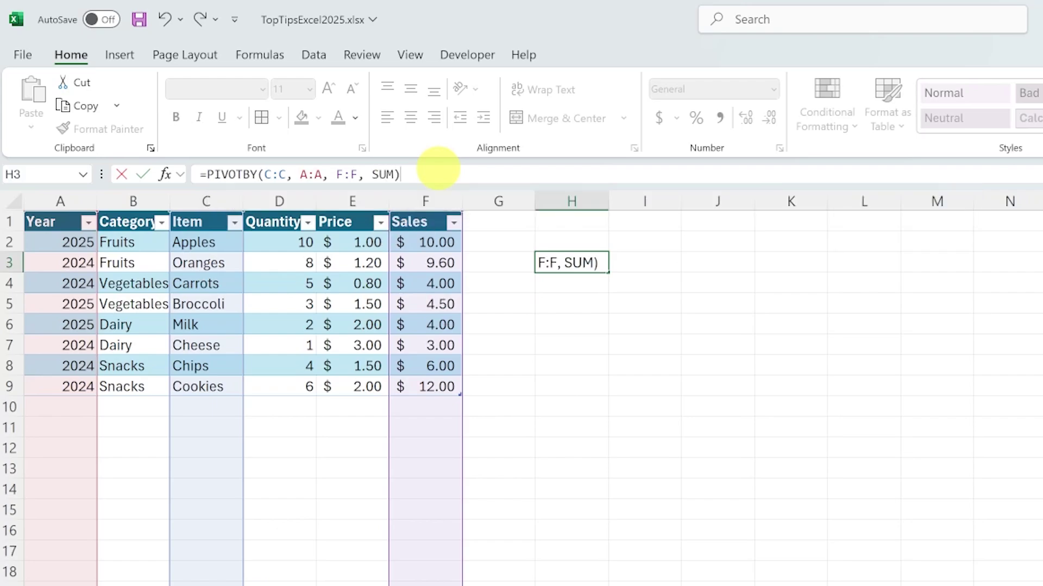
{"action": "key", "text": "Return"}
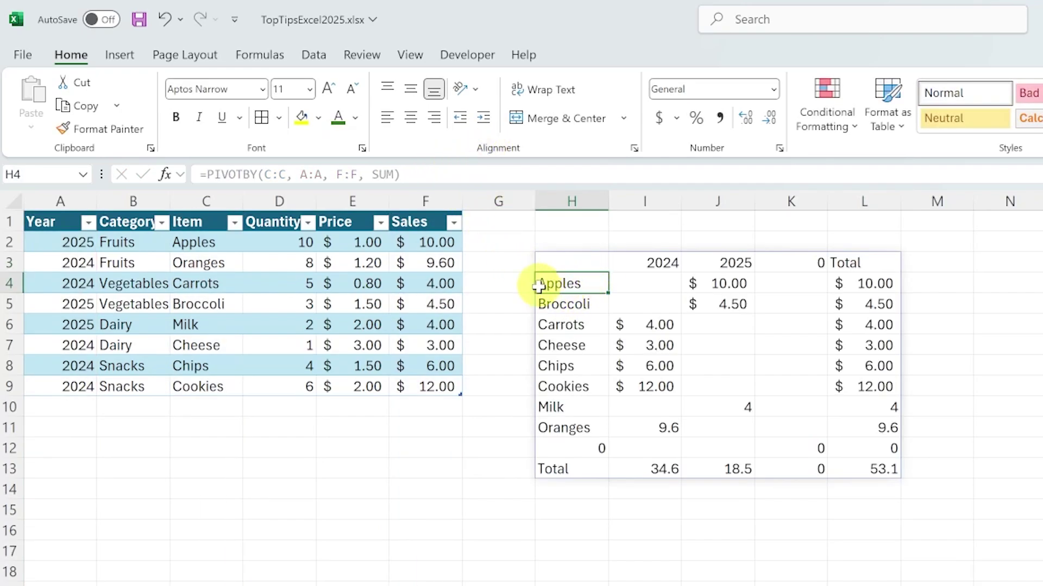
Highlight the pivot's item labels, year headers and Total column to review the unformatted result
{"action": "left_click", "coordinate": [566, 302]}
{"action": "left_click", "coordinate": [576, 287]}
{"action": "left_click_drag", "start_coordinate": [575, 288], "coordinate": [572, 389]}
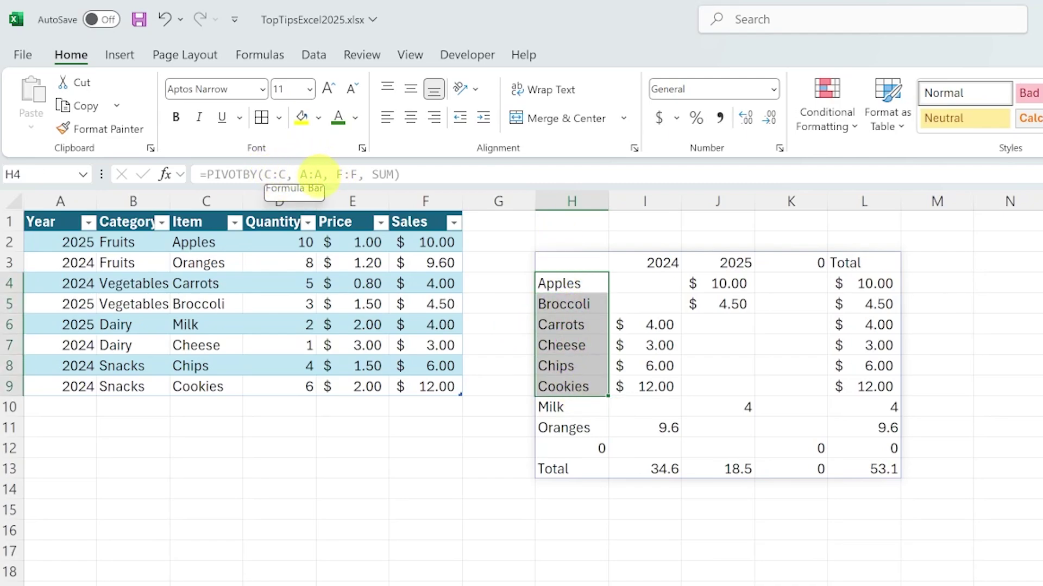
{"action": "left_click_drag", "start_coordinate": [655, 261], "coordinate": [780, 268]}
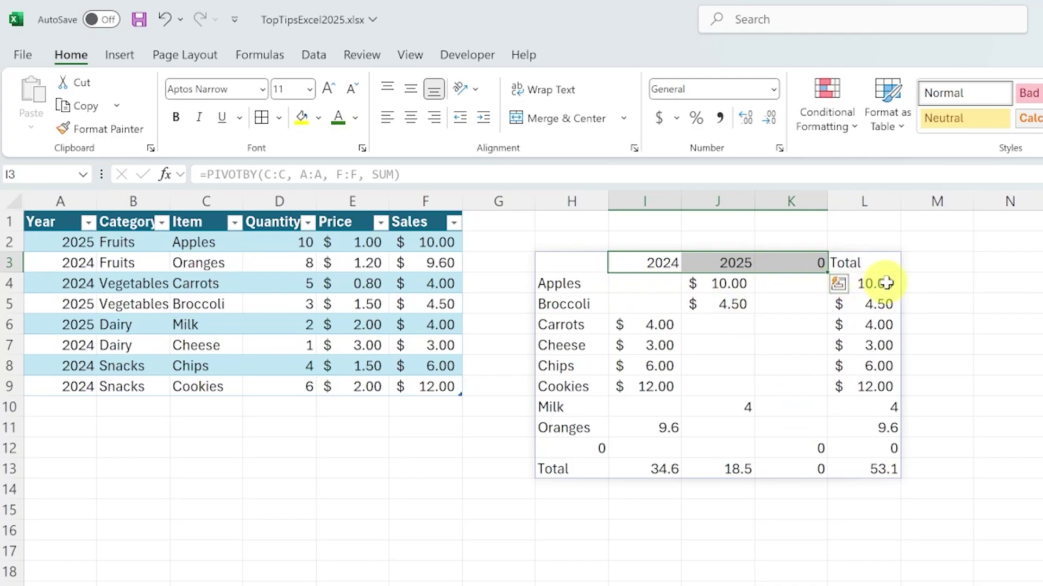
{"action": "left_click_drag", "start_coordinate": [887, 281], "coordinate": [889, 389]}
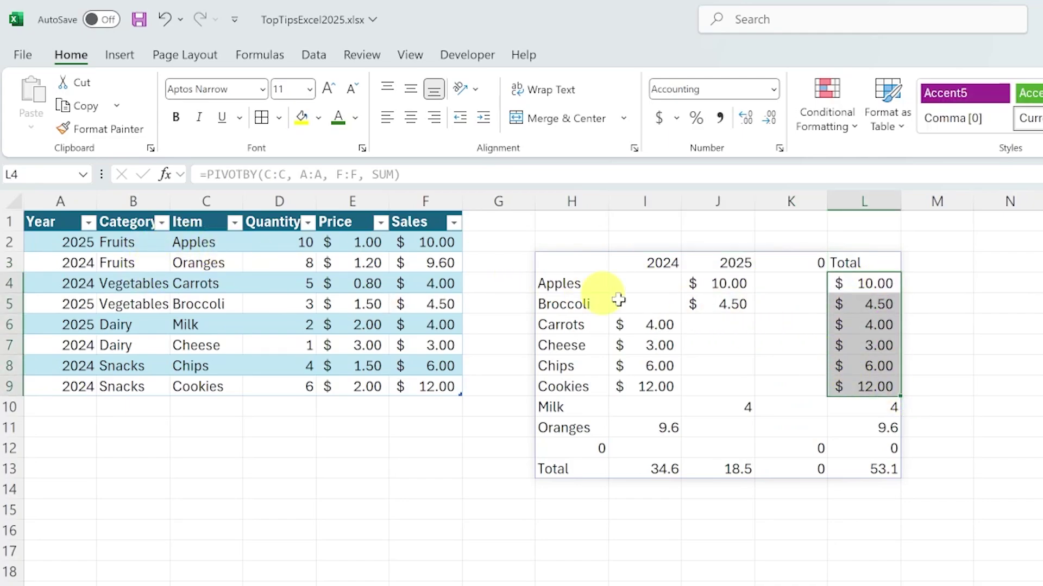
{"action": "left_click", "coordinate": [865, 283]}
{"action": "left_click", "coordinate": [884, 327]}
{"action": "left_click", "coordinate": [576, 408]}
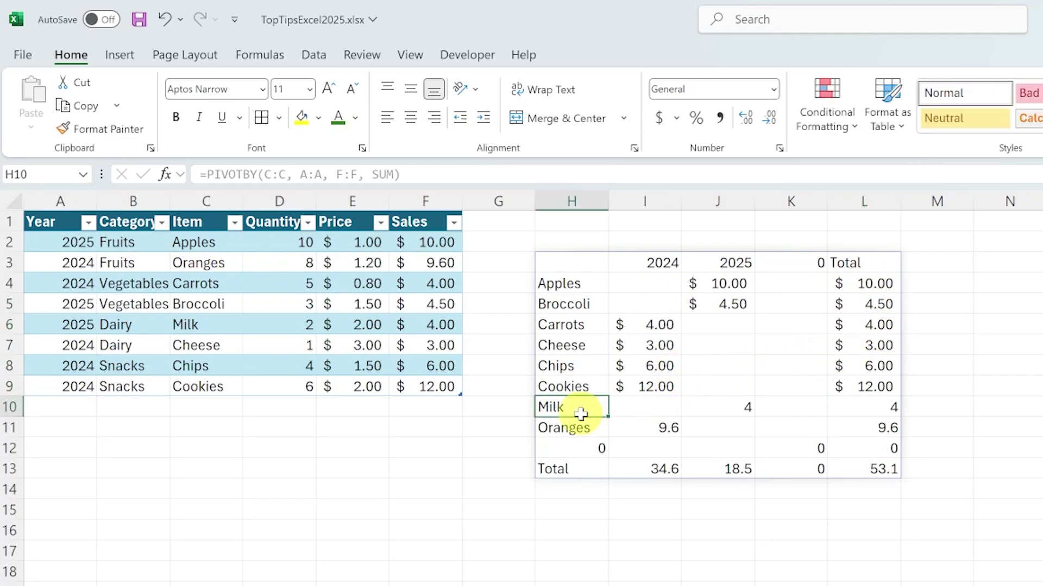
Apply Accounting currency format to the pivot values and totals in I4:L13
{"action": "left_click", "coordinate": [655, 283]}
{"action": "left_click_drag", "start_coordinate": [655, 283], "coordinate": [888, 468]}
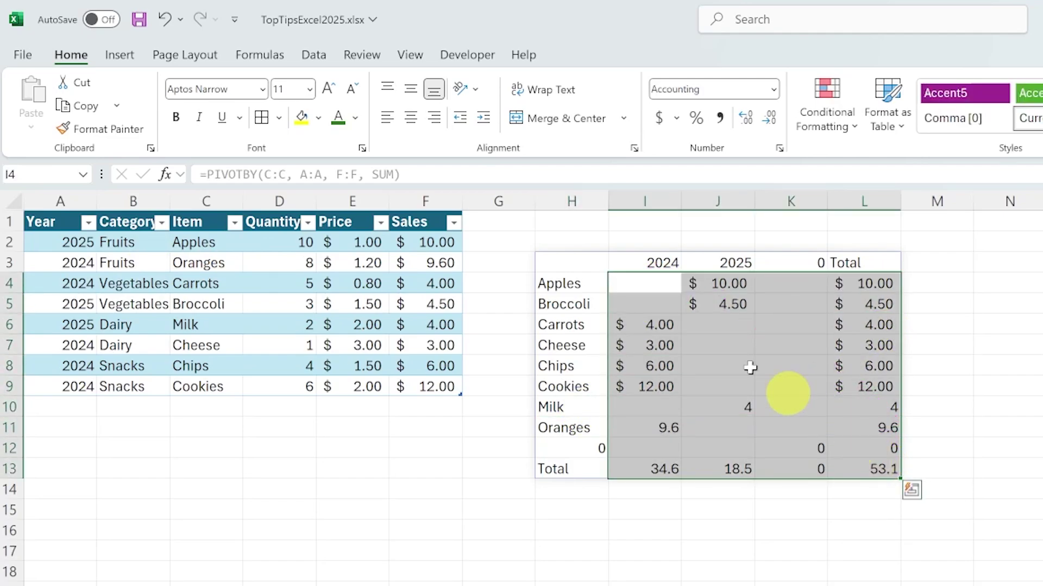
{"action": "left_click", "coordinate": [659, 119]}
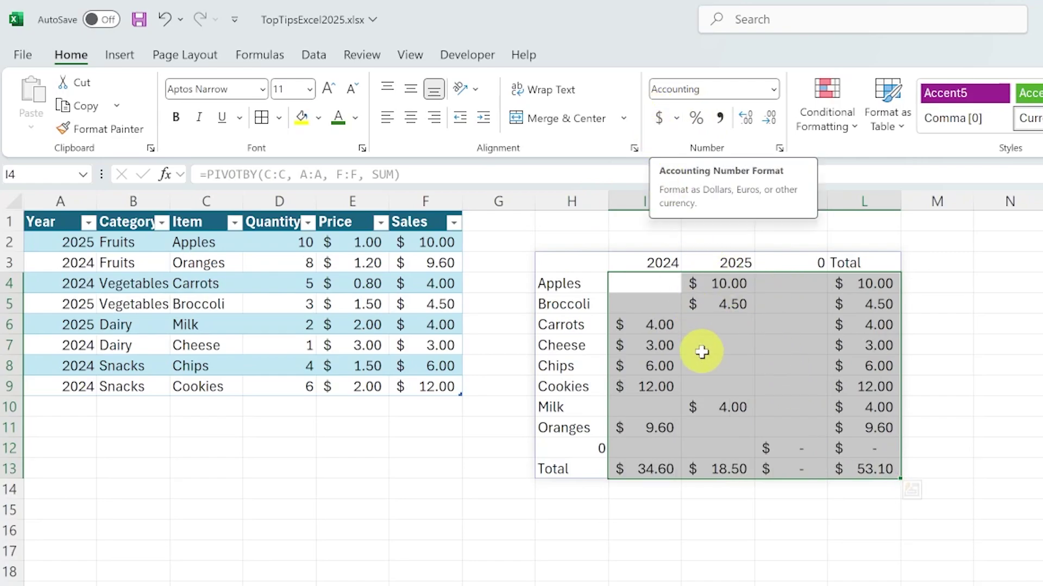
{"action": "left_click", "coordinate": [791, 571]}
{"action": "left_click_drag", "start_coordinate": [675, 479], "coordinate": [865, 484]}
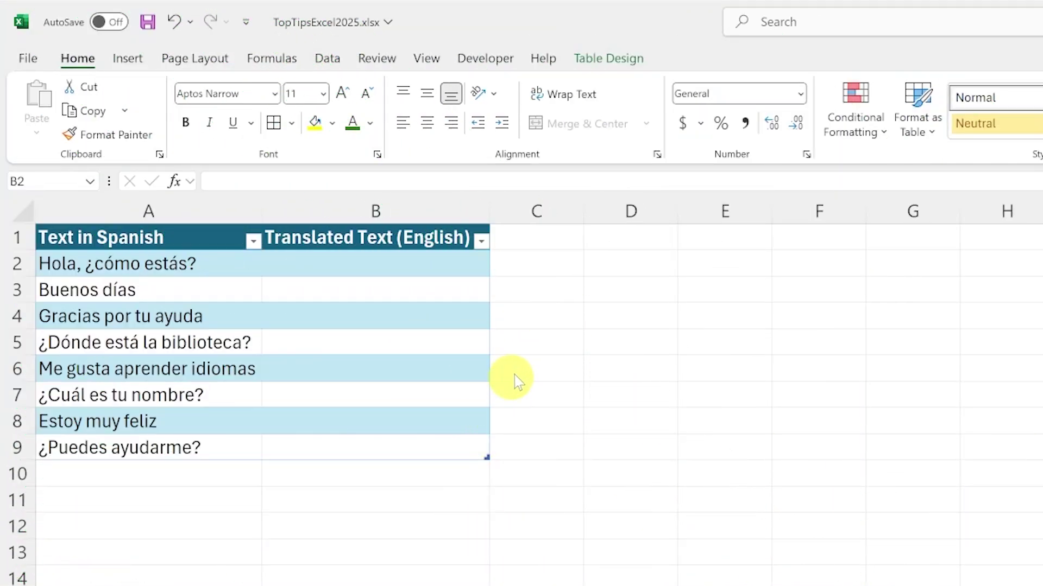
Enter =TRANSLATE([@[Text in Spanish]], DETECTLANGUAGE([@[Text in Spanish]])) in B2 to translate the phrases
{"action": "left_click", "coordinate": [339, 270]}
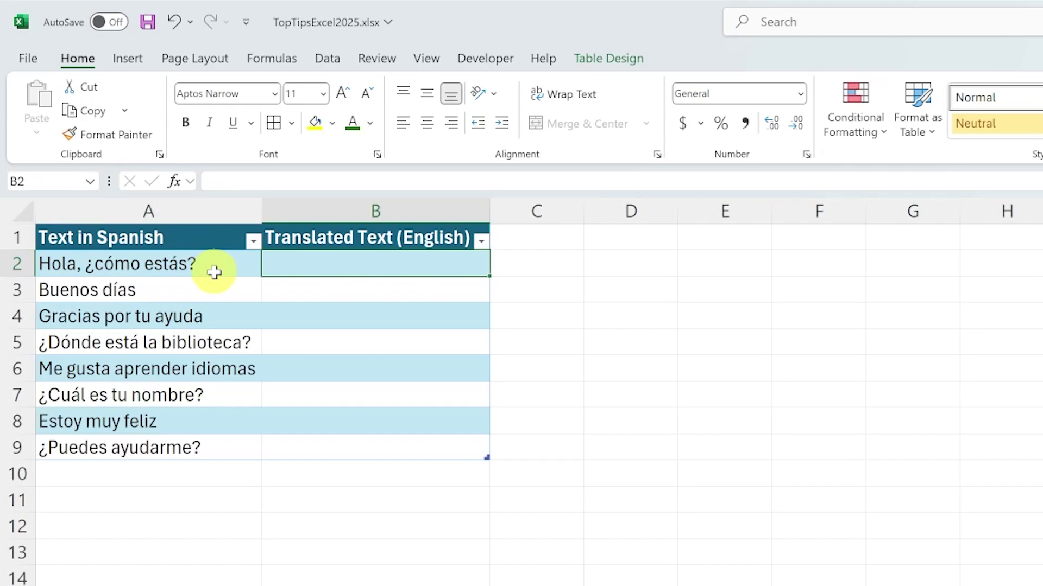
{"action": "left_click", "coordinate": [288, 283]}
{"action": "left_click", "coordinate": [283, 266]}
{"action": "type", "text": "="}
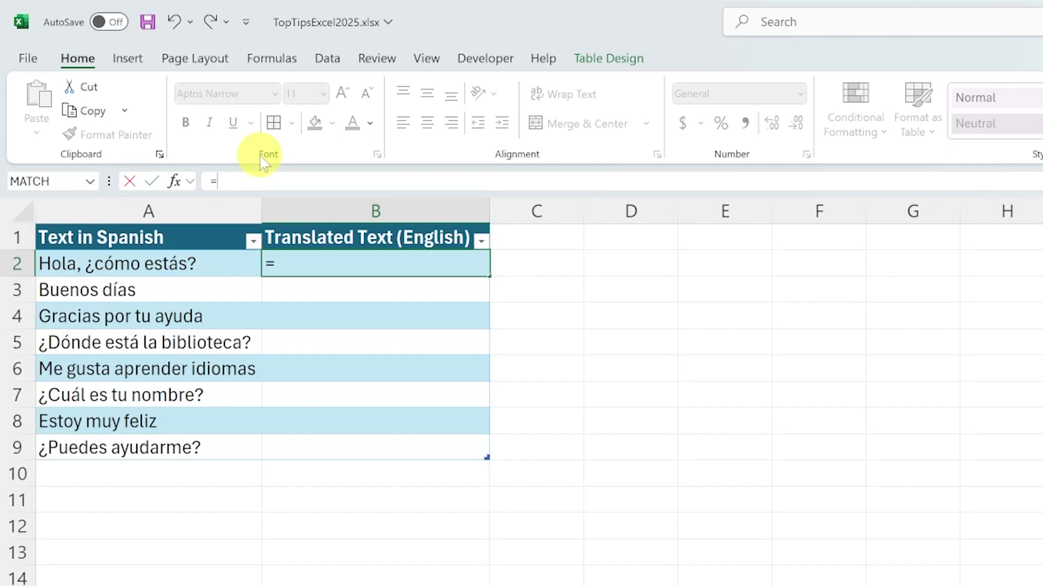
{"action": "type", "text": "tran"}
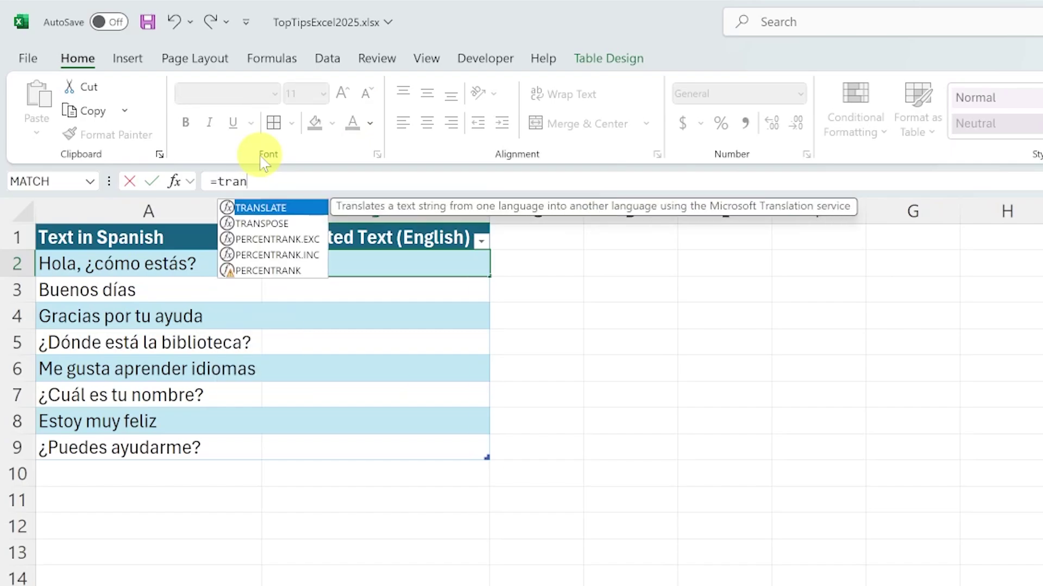
{"action": "key", "text": "Tab"}
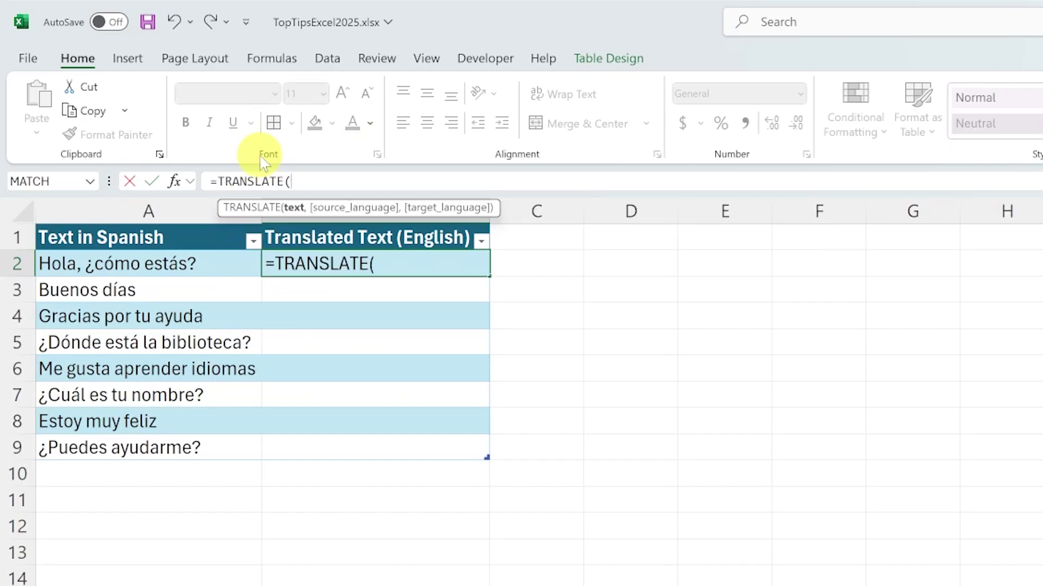
{"action": "left_click", "coordinate": [195, 264]}
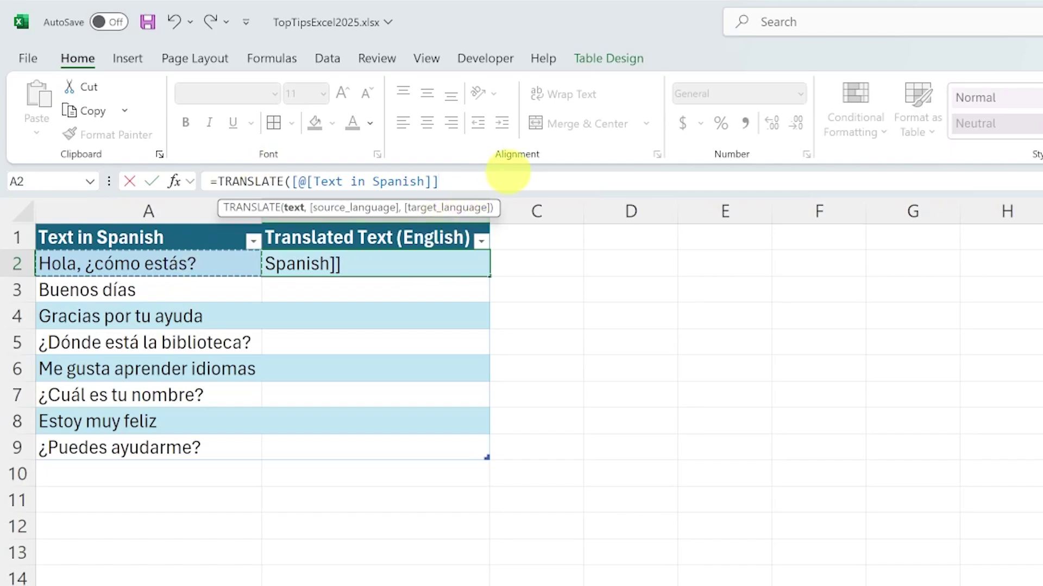
{"action": "type", "text": ", "}
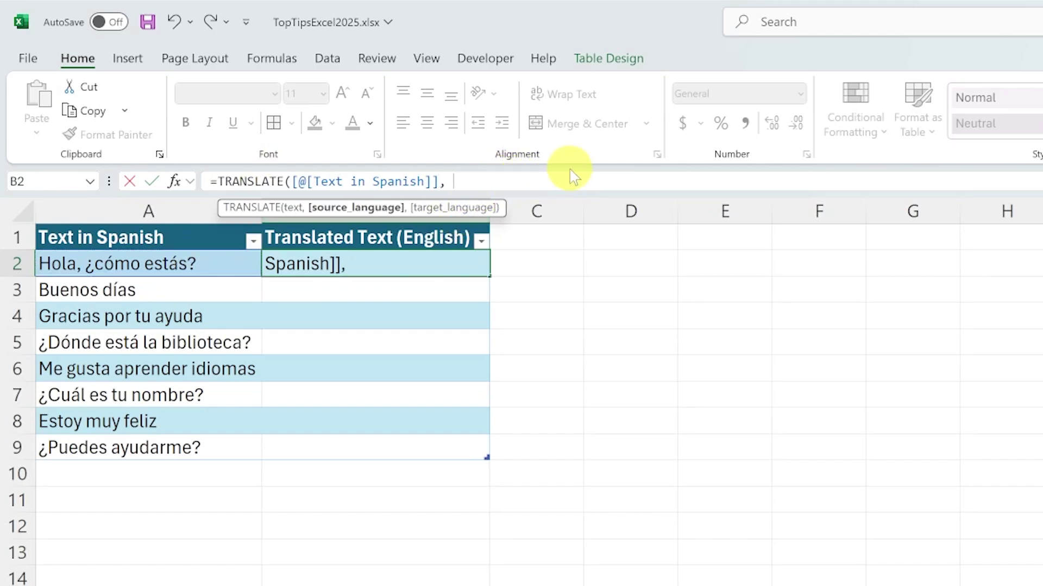
{"action": "type", "text": "d"}
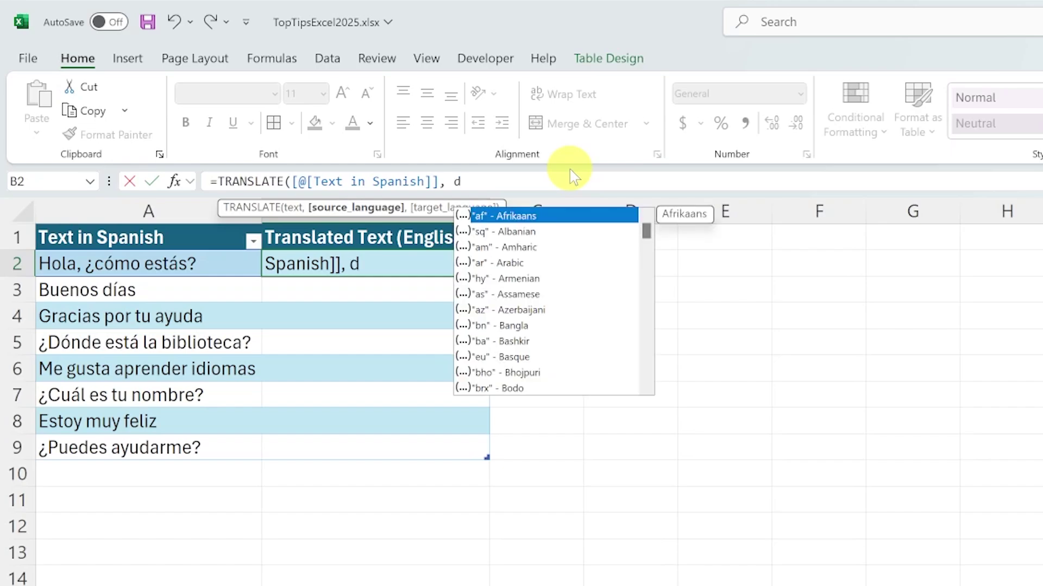
{"action": "type", "text": "etectlanguage("}
{"action": "left_click", "coordinate": [171, 263]}
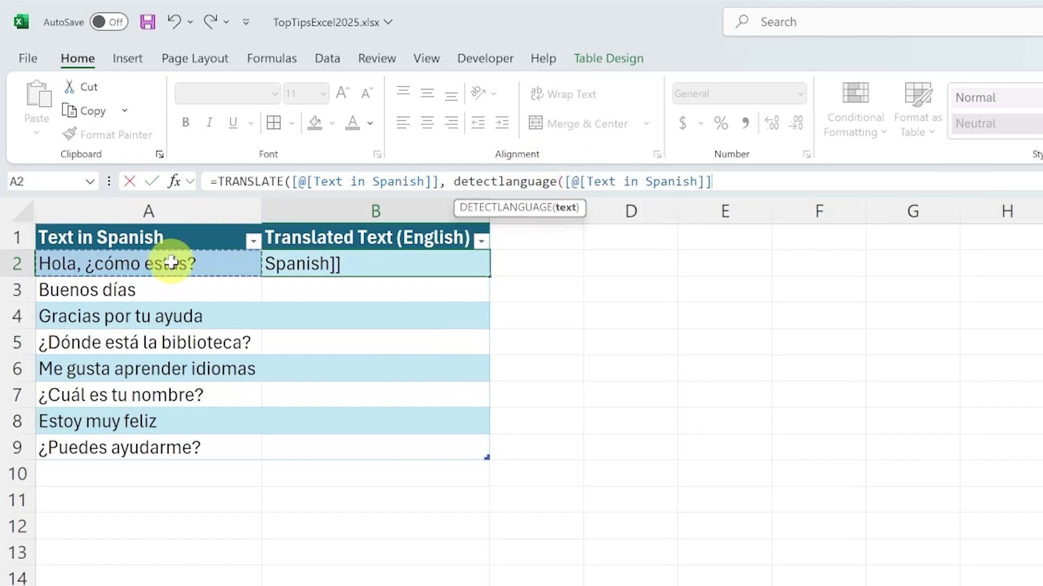
{"action": "type", "text": "))"}
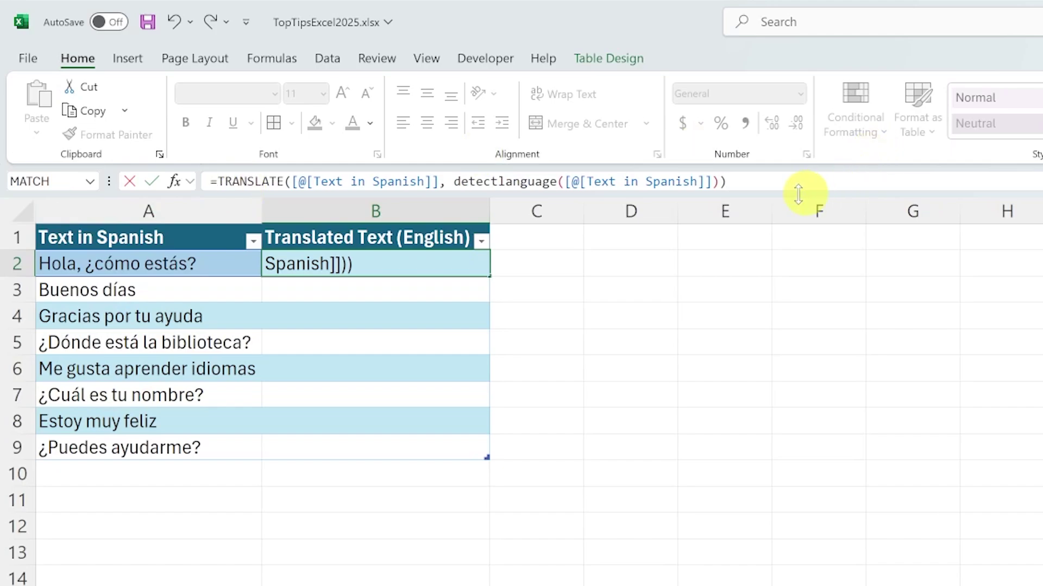
{"action": "key", "text": "Return"}
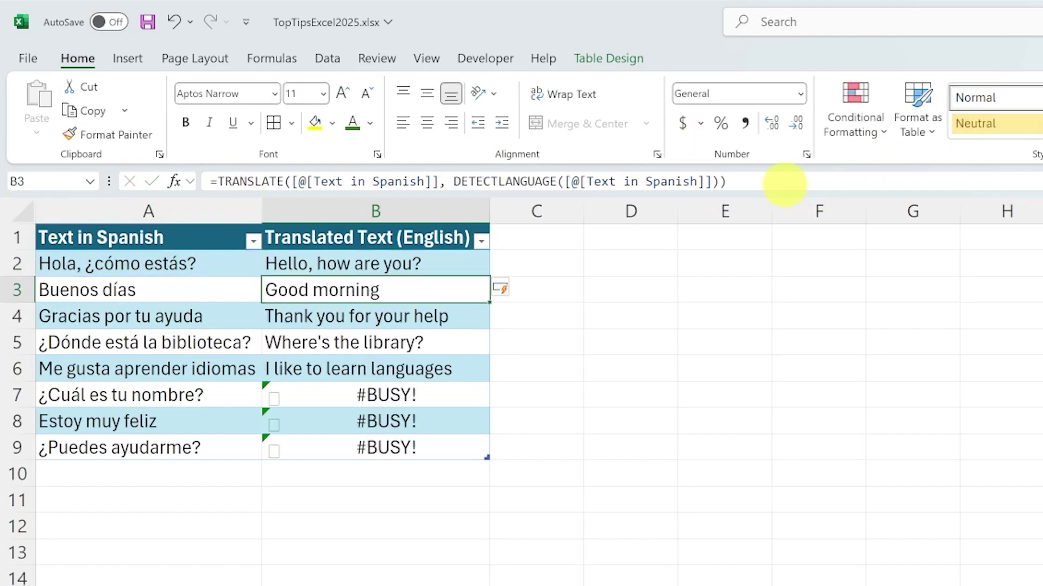
{"action": "left_click", "coordinate": [344, 360]}
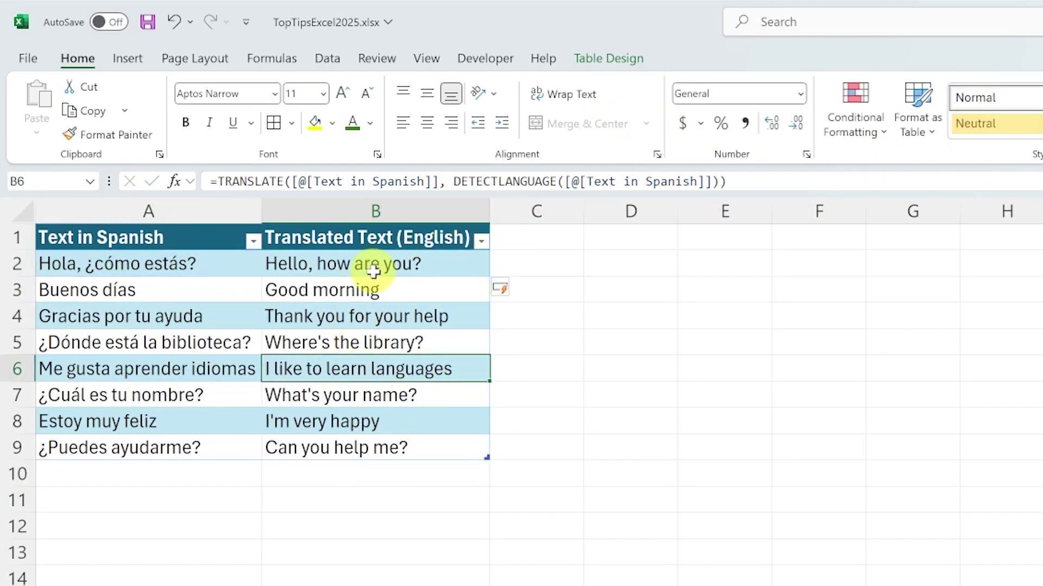
{"action": "left_click", "coordinate": [391, 264]}
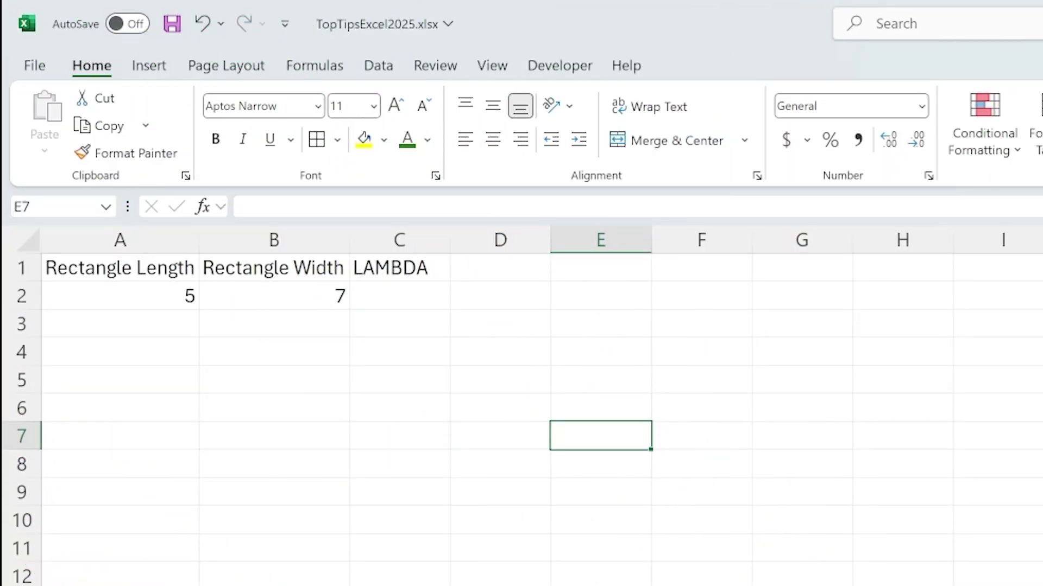
Enter the test formula =LAMBDA(a, b, a+b)(1, 5) in C2, returning 6
{"action": "left_click", "coordinate": [429, 296]}
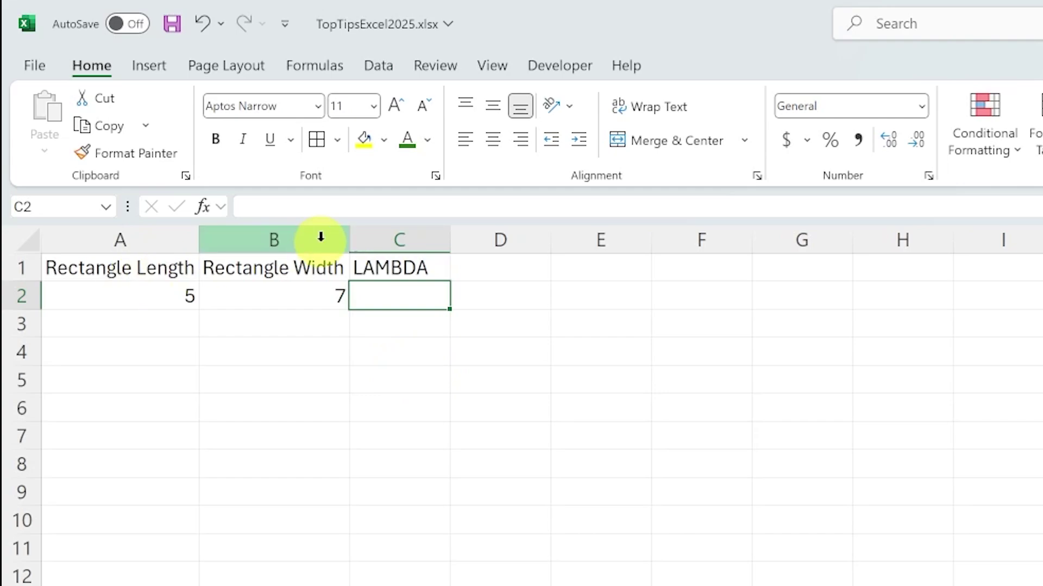
{"action": "left_click", "coordinate": [343, 206]}
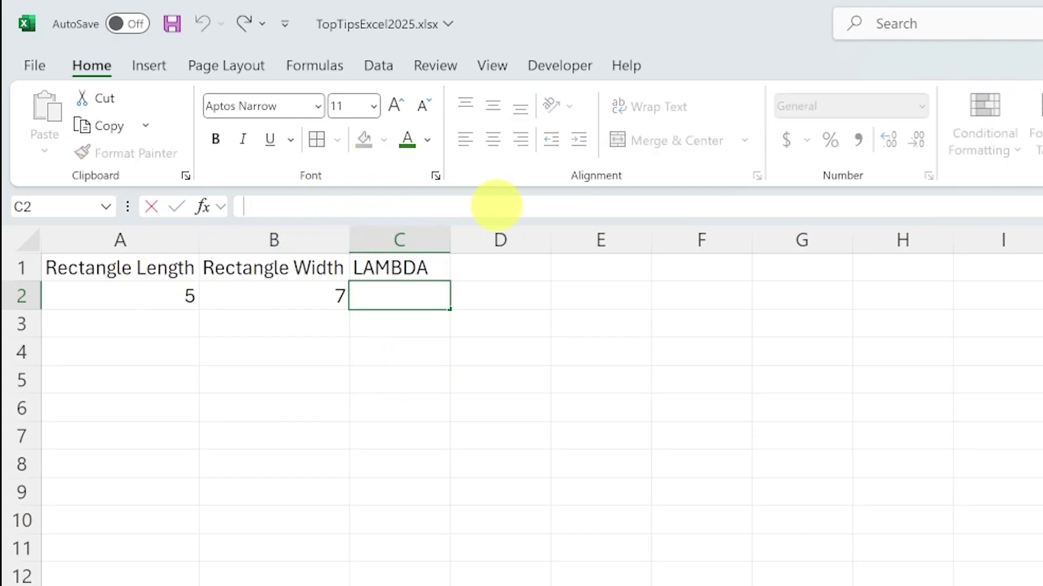
{"action": "type", "text": "=lamb"}
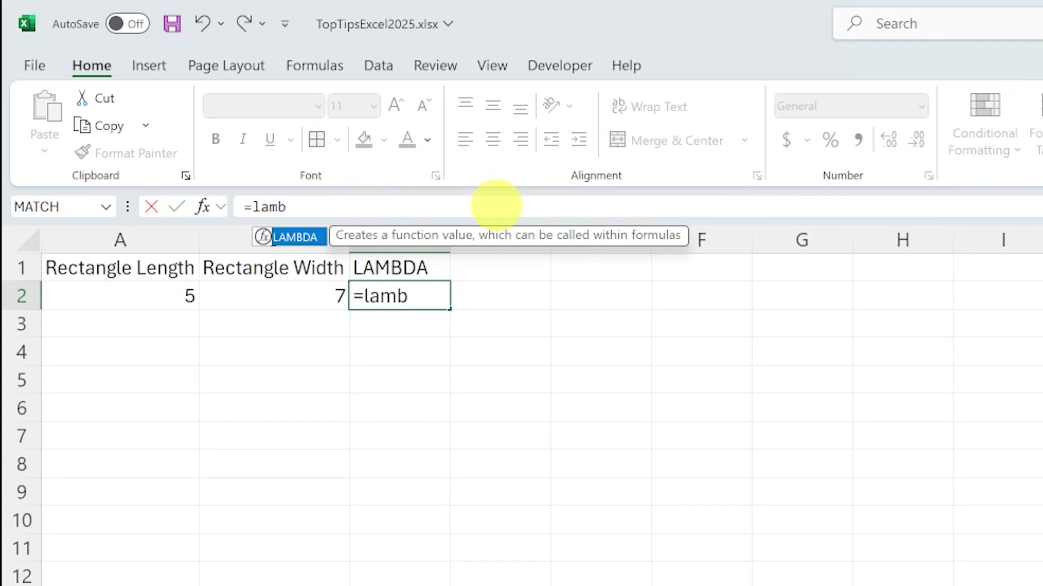
{"action": "type", "text": "da"}
{"action": "key", "text": "Tab"}
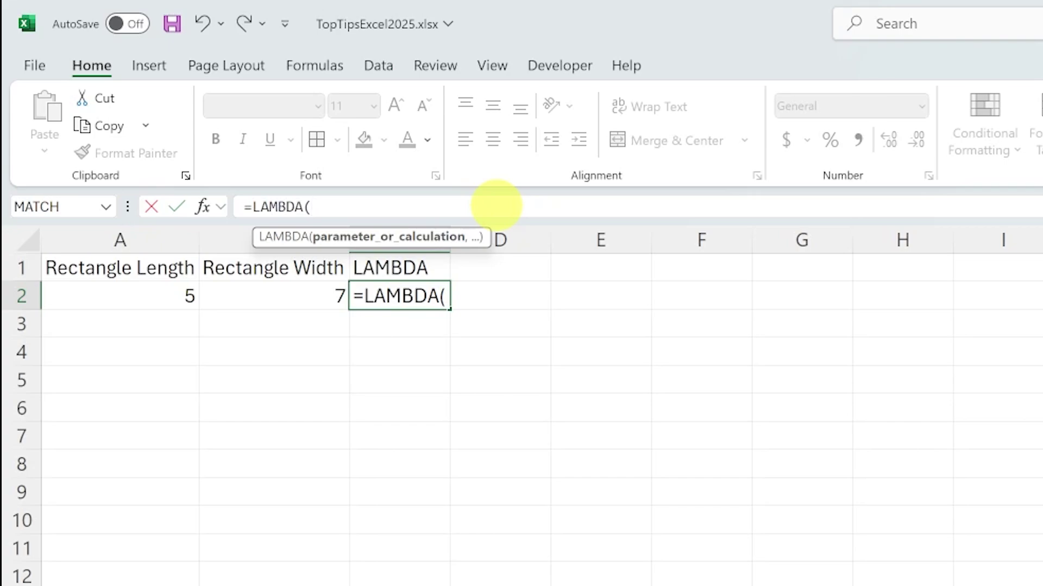
{"action": "type", "text": "a"}
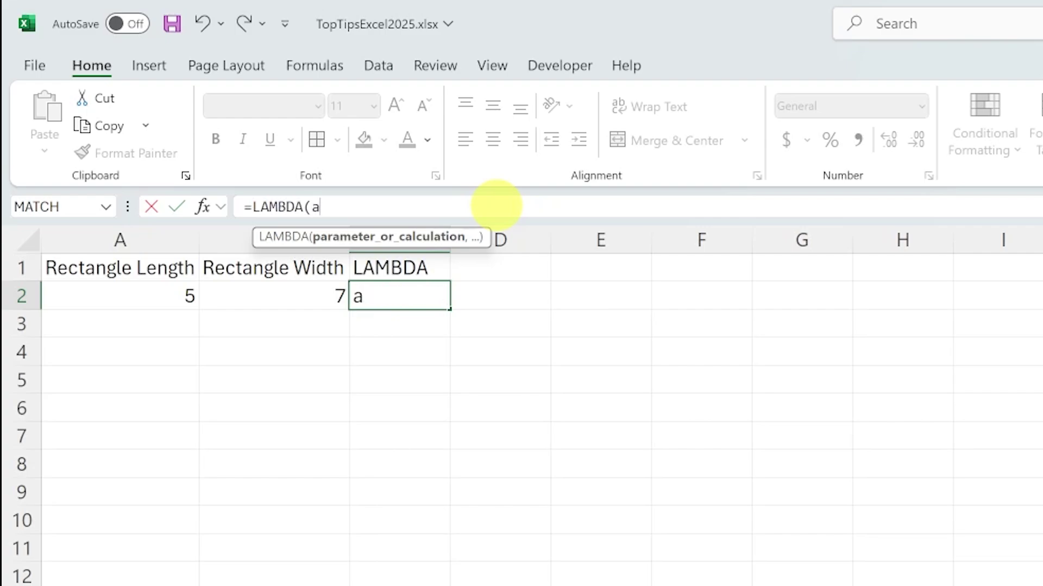
{"action": "type", "text": ", b, "}
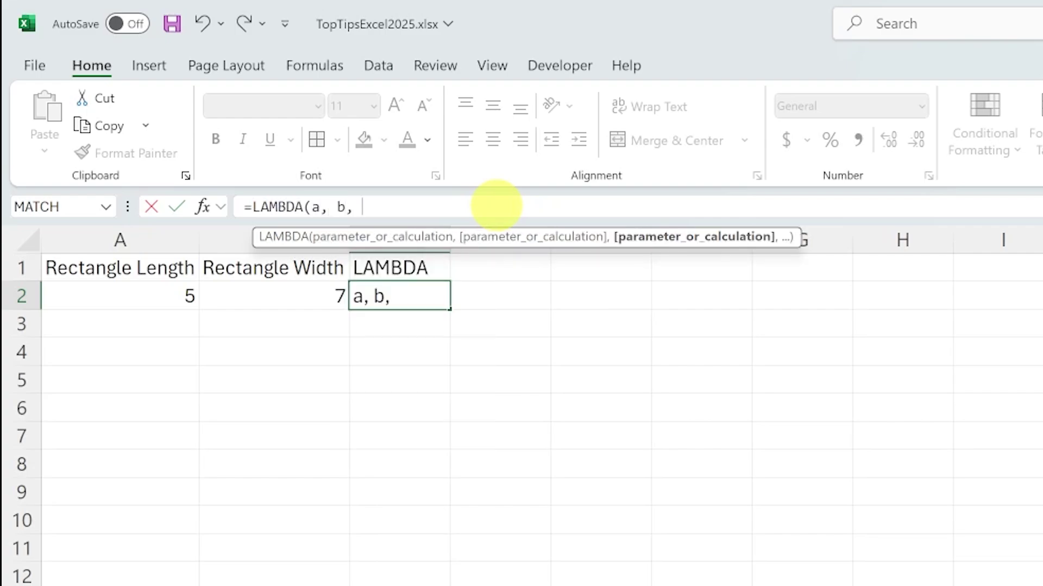
{"action": "type", "text": "a+b"}
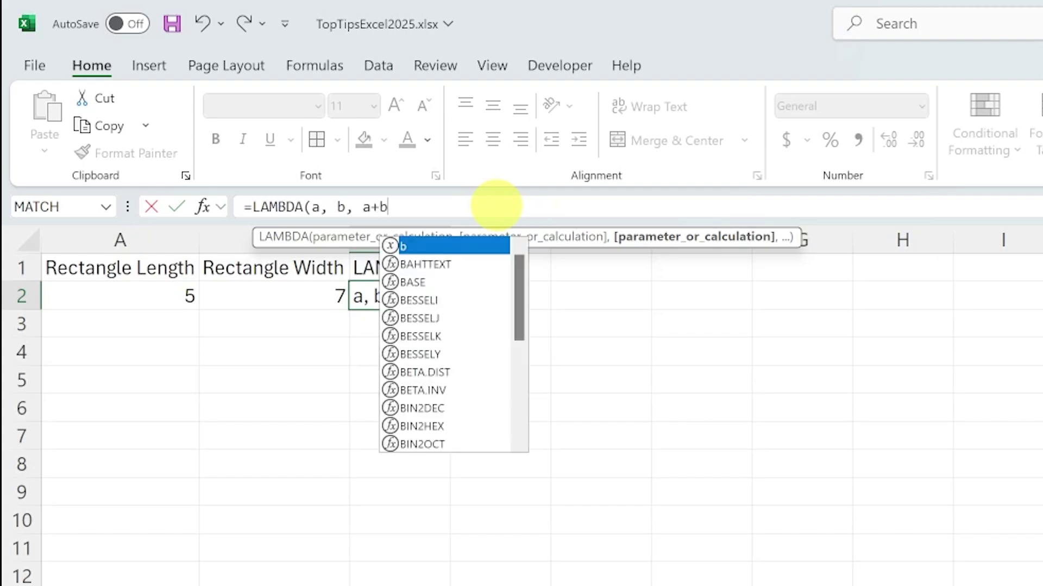
{"action": "type", "text": ")"}
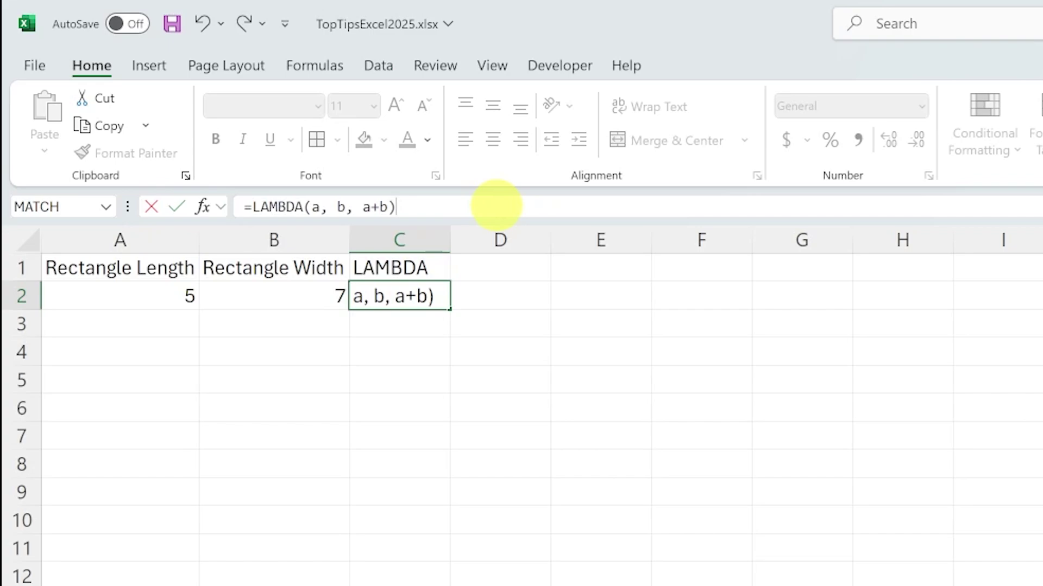
{"action": "type", "text": "(1"}
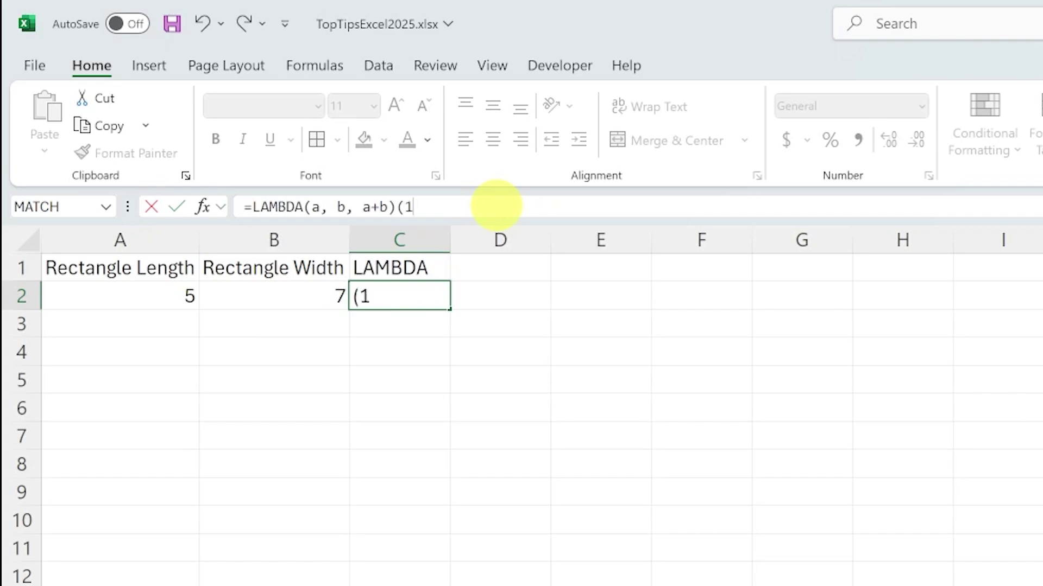
{"action": "type", "text": ", 5)"}
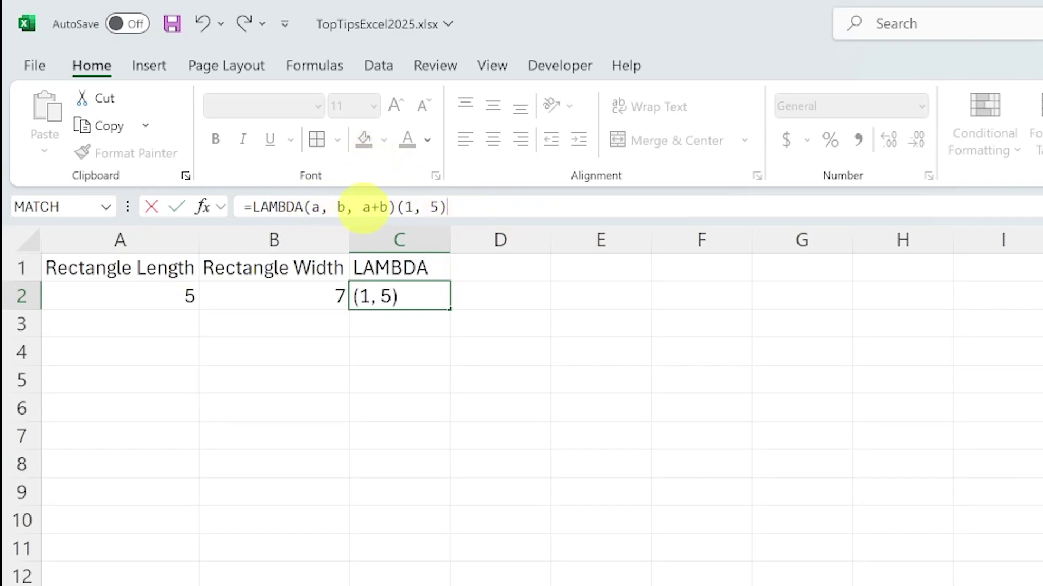
{"action": "key", "text": "Return"}
{"action": "key", "text": "Up"}
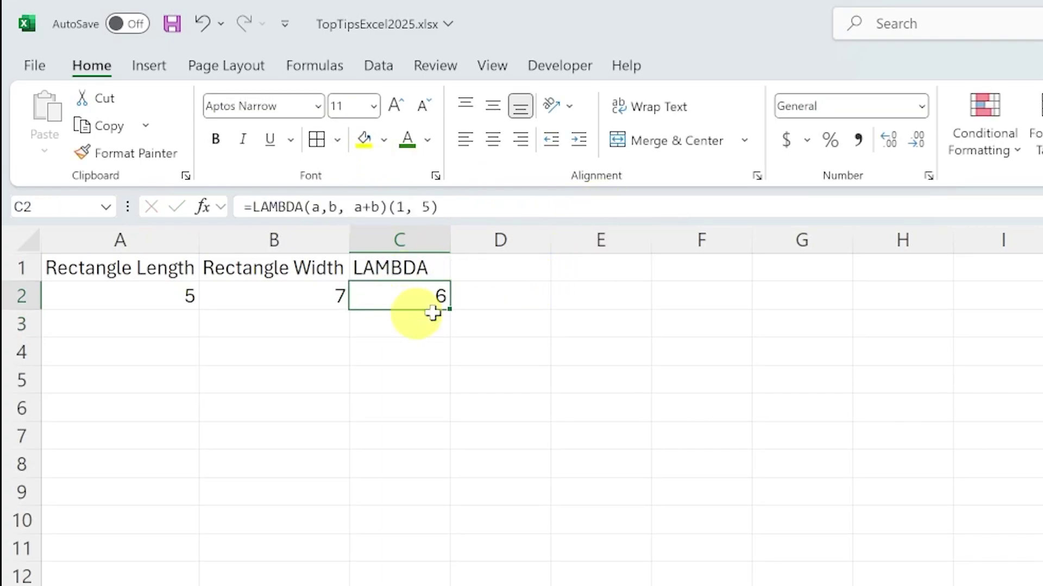
Replace the LAMBDA's test arguments (1, 5) with cells A2 and B2, giving 12
{"action": "left_click", "coordinate": [427, 206]}
{"action": "key", "text": "BackSpace"}
{"action": "key", "text": "BackSpace"}
{"action": "key", "text": "BackSpace"}
{"action": "key", "text": "BackSpace"}
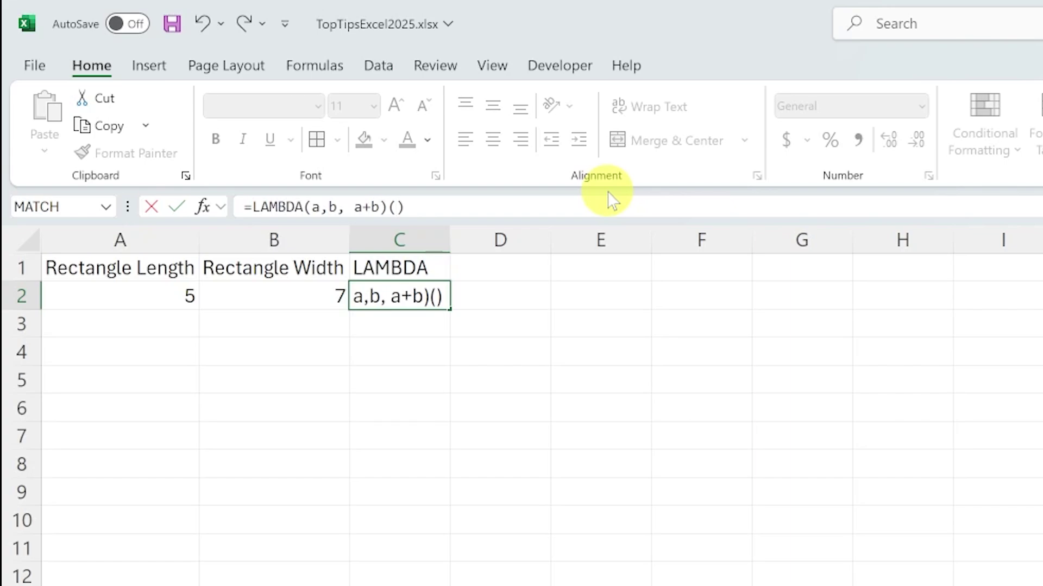
{"action": "left_click", "coordinate": [154, 295]}
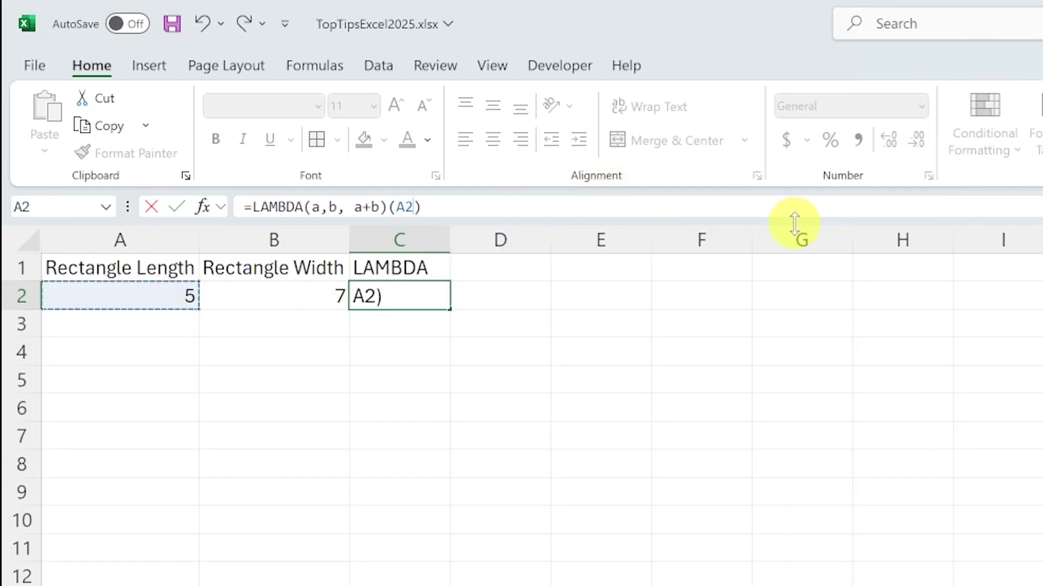
{"action": "type", "text": ","}
{"action": "left_click", "coordinate": [304, 294]}
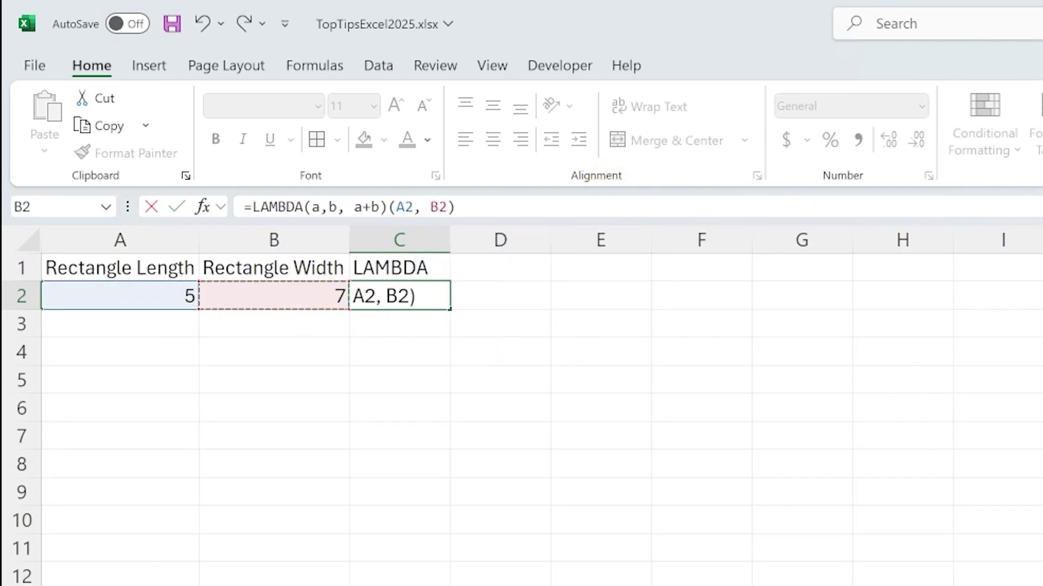
{"action": "key", "text": "Return"}
{"action": "key", "text": "Up"}
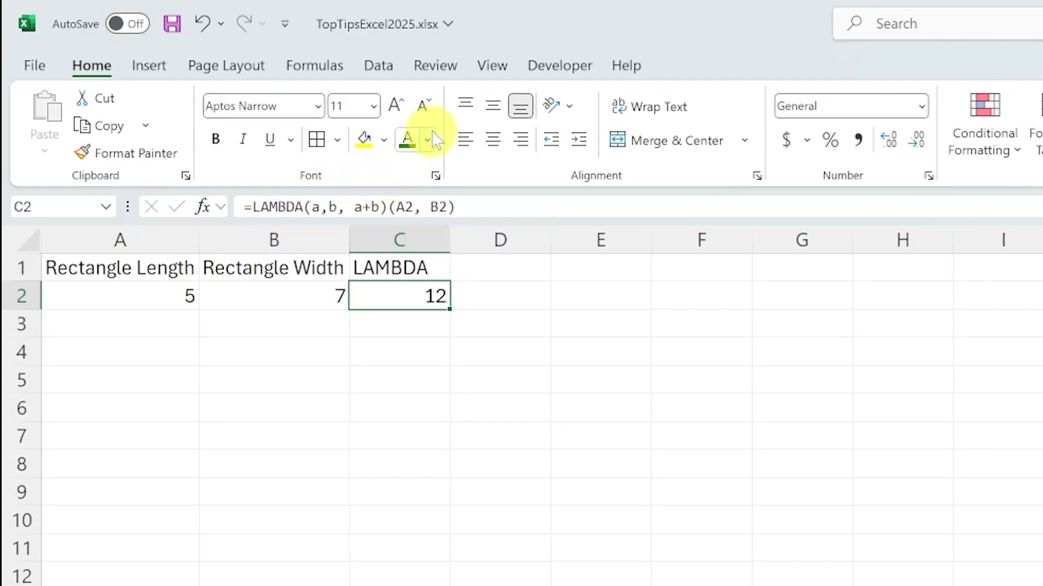
In Name Manager, create RectangleArea as =LAMBDA(length, width, length*width) with comment 'My first lambda!'
{"action": "left_click", "coordinate": [336, 68]}
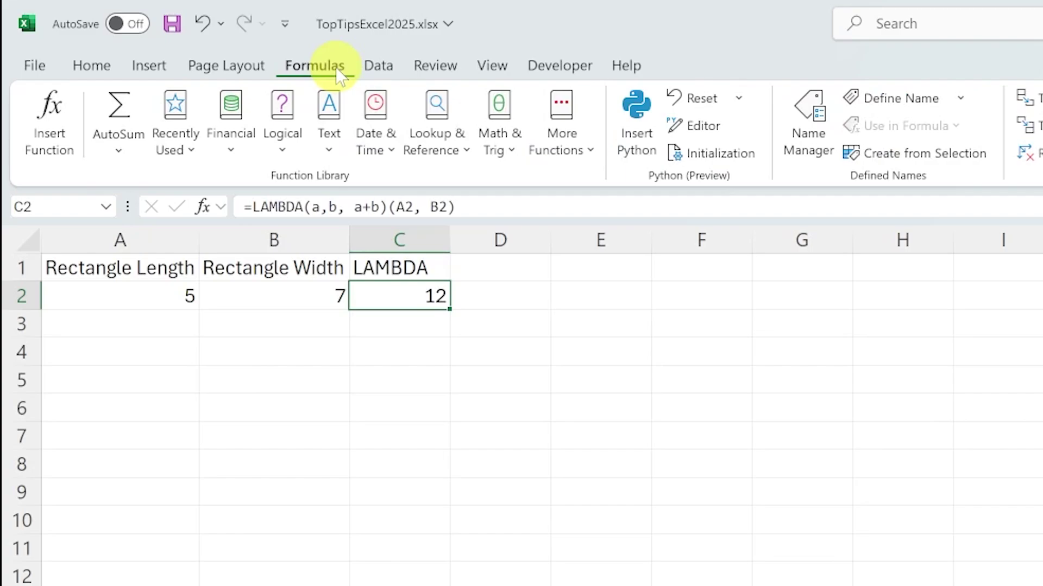
{"action": "left_click", "coordinate": [820, 142]}
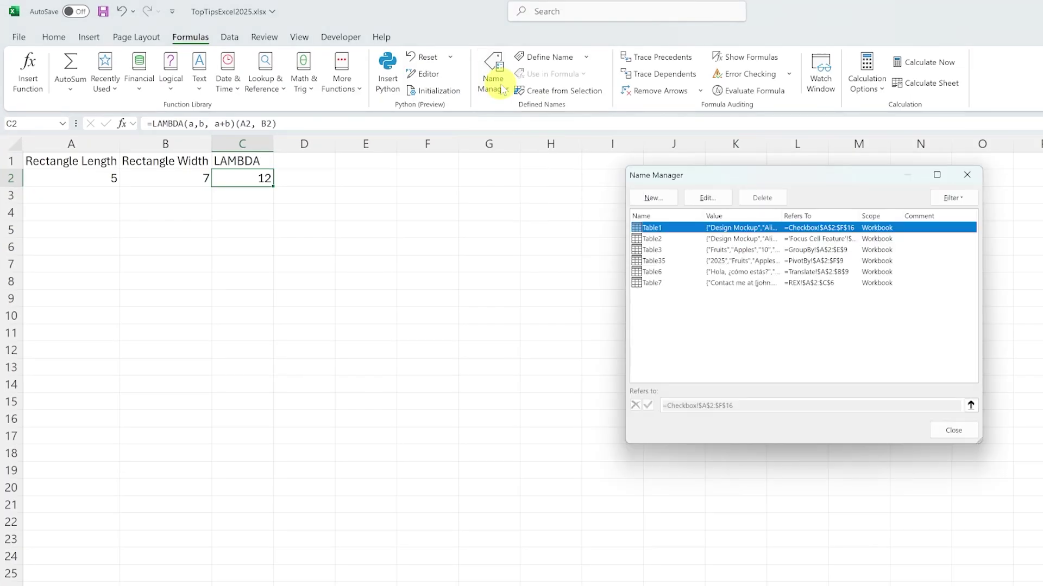
{"action": "left_click", "coordinate": [670, 200]}
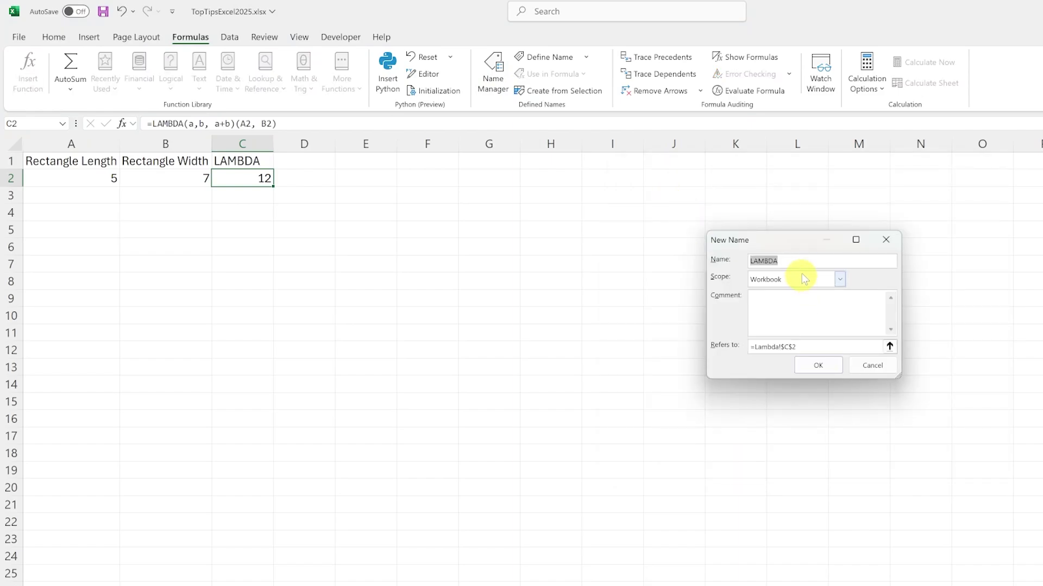
{"action": "type", "text": "Rec"}
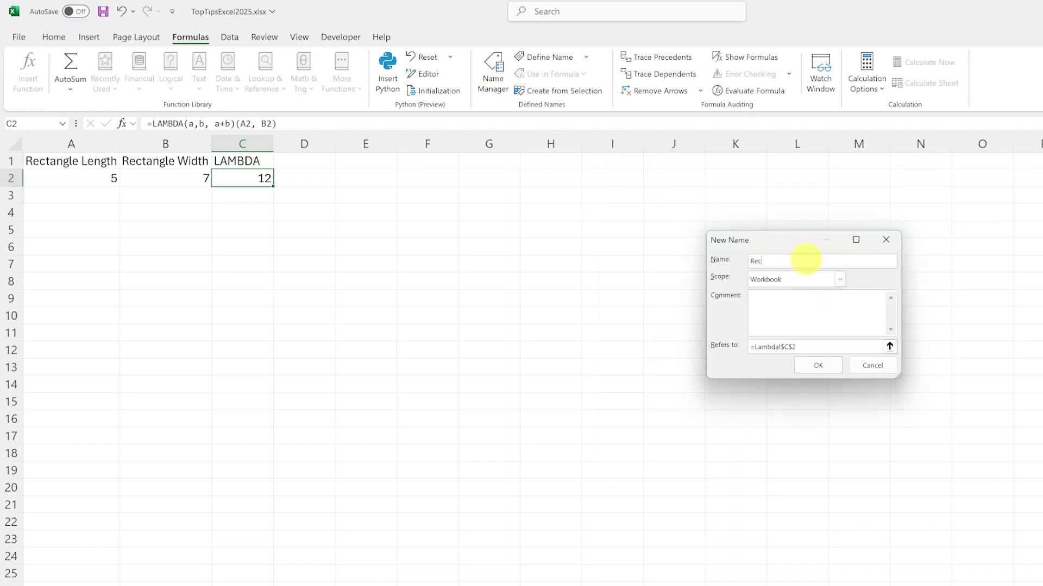
{"action": "type", "text": "tangleArea"}
{"action": "left_click", "coordinate": [803, 304]}
{"action": "type", "text": "My first lambda!"}
{"action": "left_click", "coordinate": [781, 347]}
{"action": "left_click", "coordinate": [782, 347]}
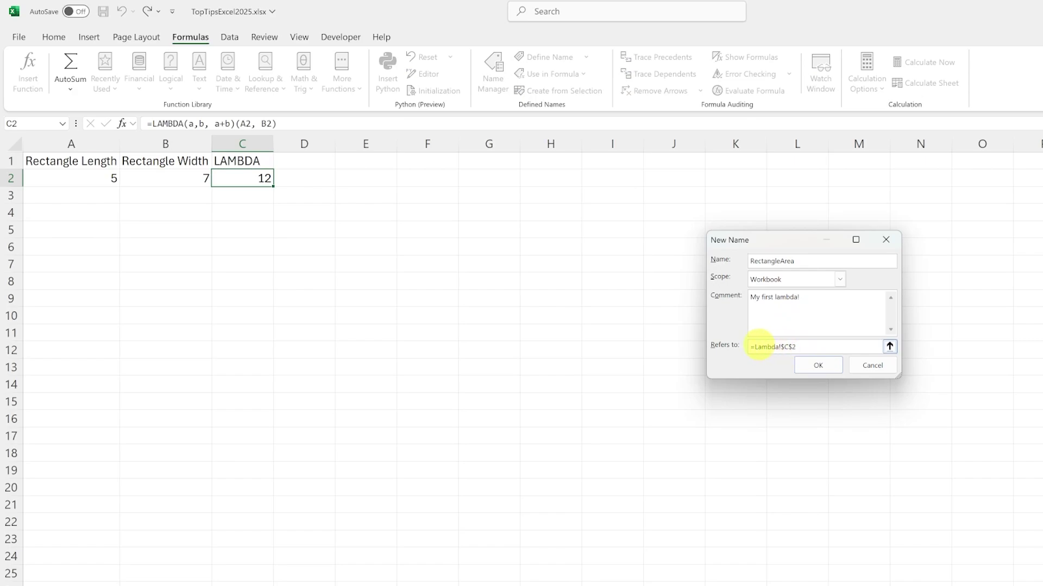
{"action": "left_click_drag", "start_coordinate": [752, 346], "coordinate": [843, 353]}
{"action": "type", "text": "LAMBDA(length, width"}
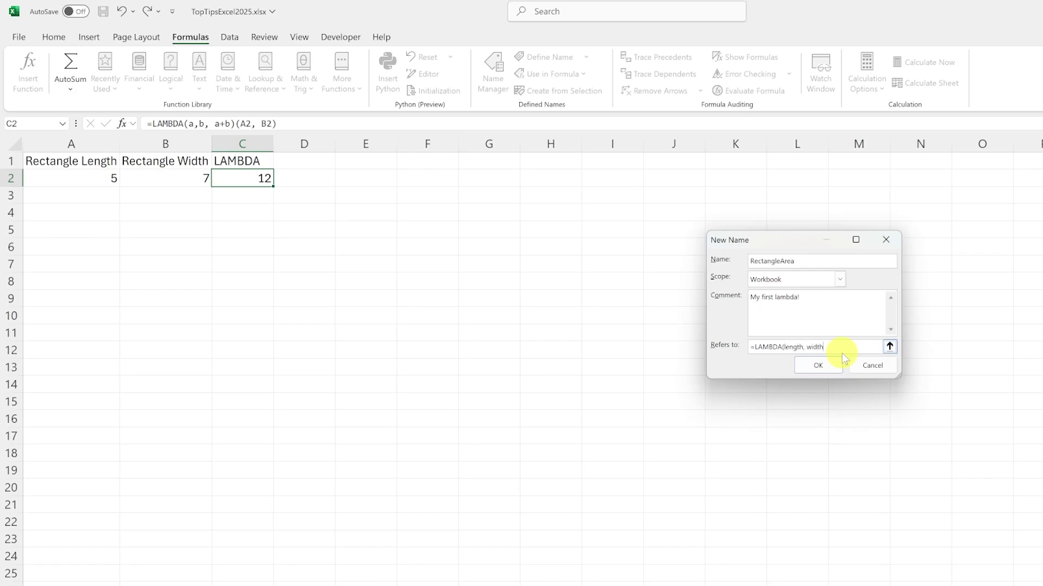
{"action": "type", "text": ", length*width"}
{"action": "left_click", "coordinate": [816, 367]}
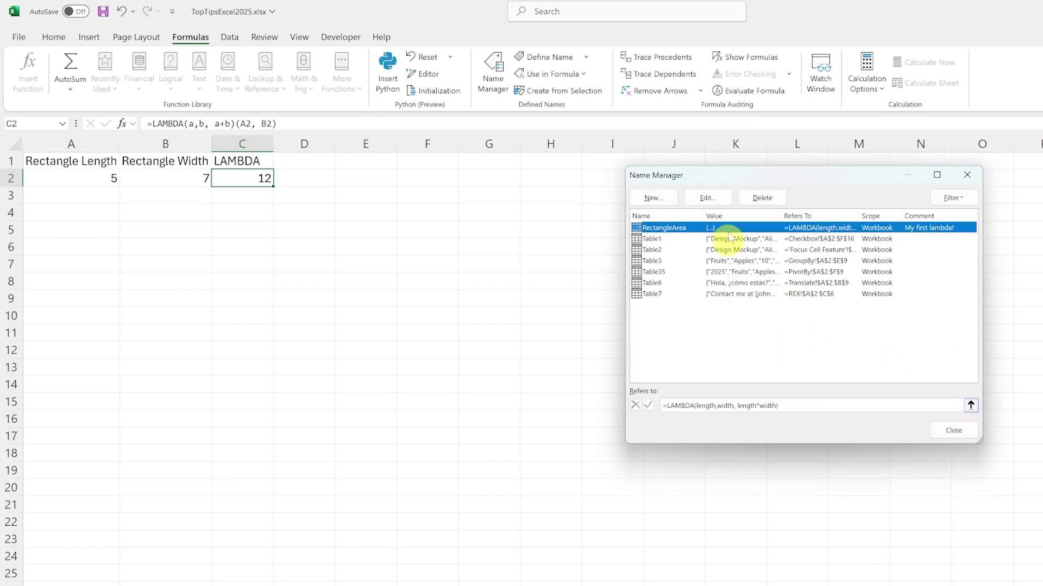
Close Name Manager and replace C2's formula with =RectangleArea(A2,B2), returning 35
{"action": "left_click", "coordinate": [953, 432]}
{"action": "left_click_drag", "start_coordinate": [276, 124], "coordinate": [156, 124]}
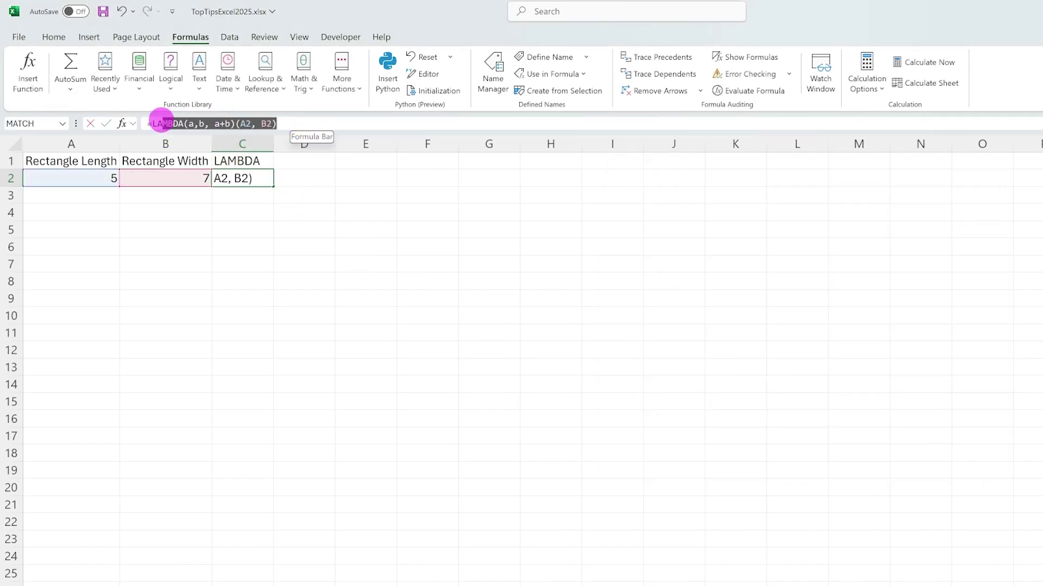
{"action": "key", "text": "BackSpace"}
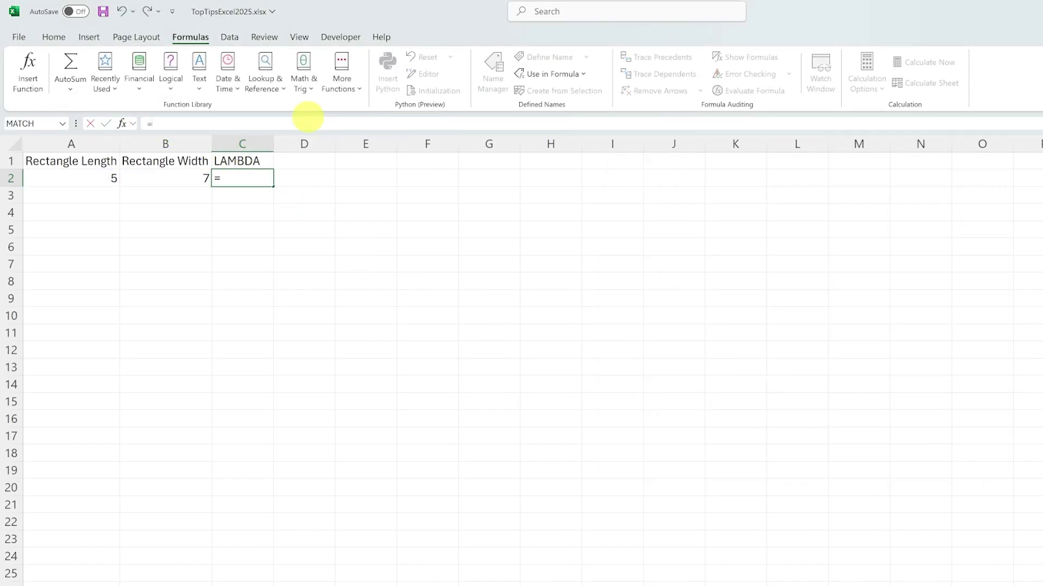
{"action": "type", "text": "rec"}
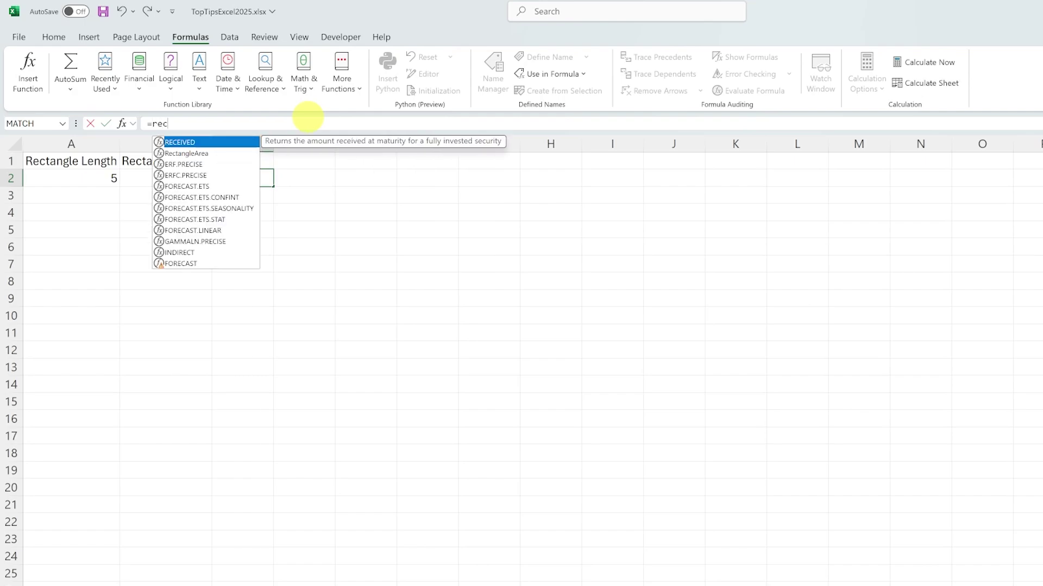
{"action": "type", "text": "ta"}
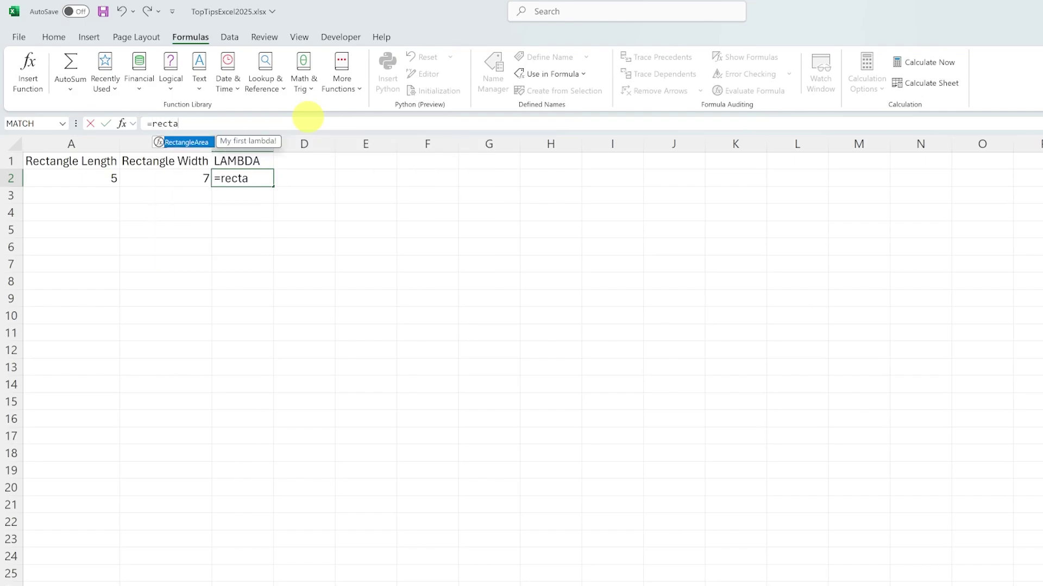
{"action": "key", "text": "Tab"}
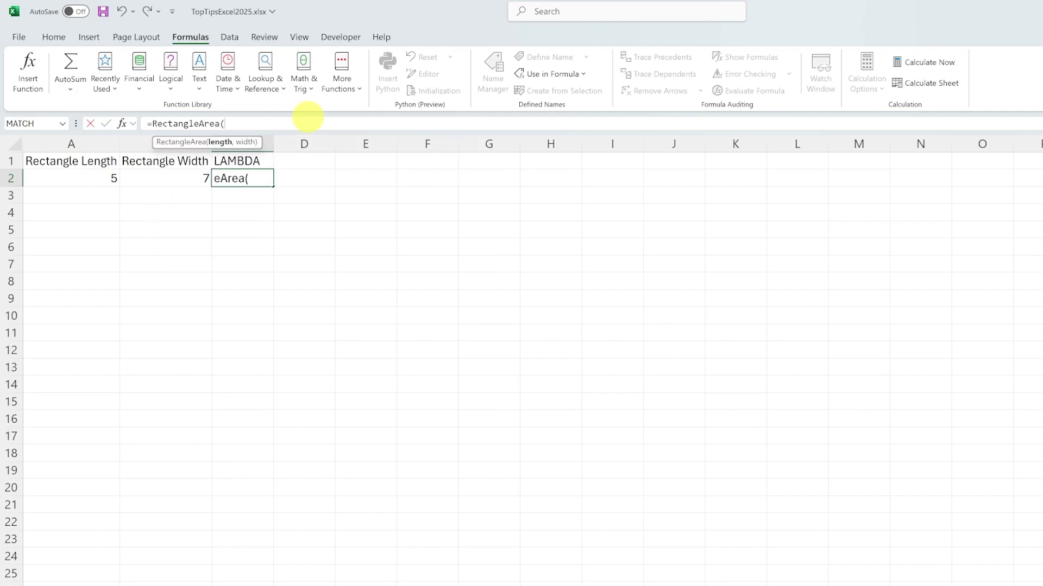
{"action": "left_click", "coordinate": [74, 177]}
{"action": "type", "text": ","}
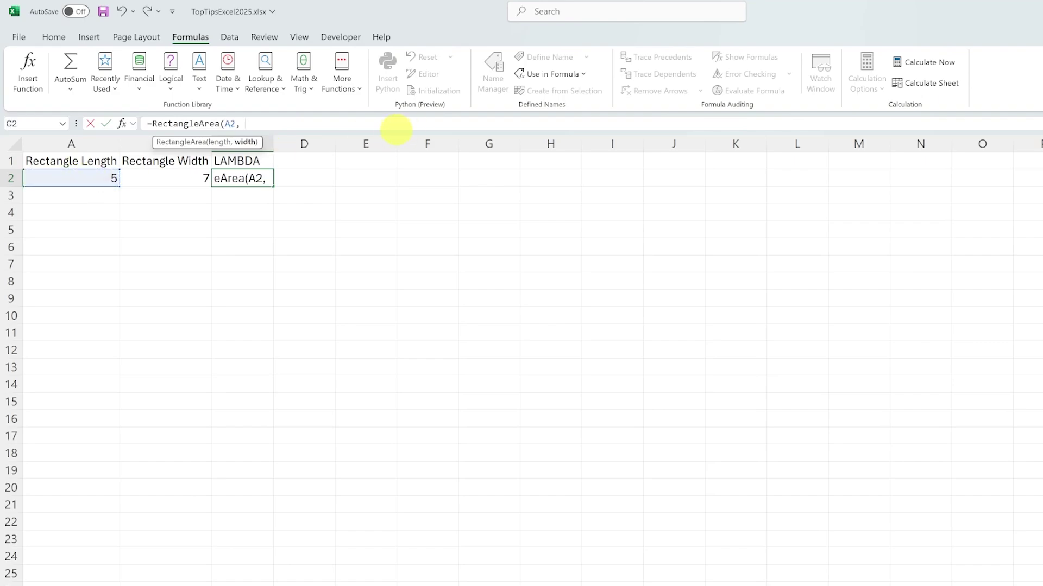
{"action": "left_click", "coordinate": [204, 175]}
{"action": "type", "text": ")"}
{"action": "key", "text": "ctrl+Return"}
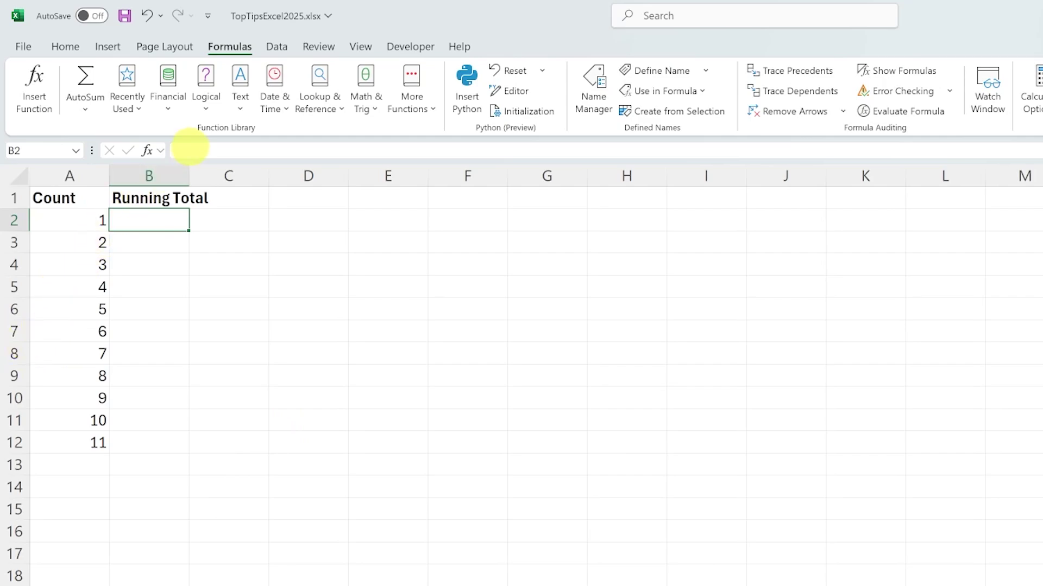
Type a SCAN running-total formula over A2:A12 with LAMBDA(a, b, a+b) into B2
{"action": "left_click", "coordinate": [190, 150]}
{"action": "type", "text": "="}
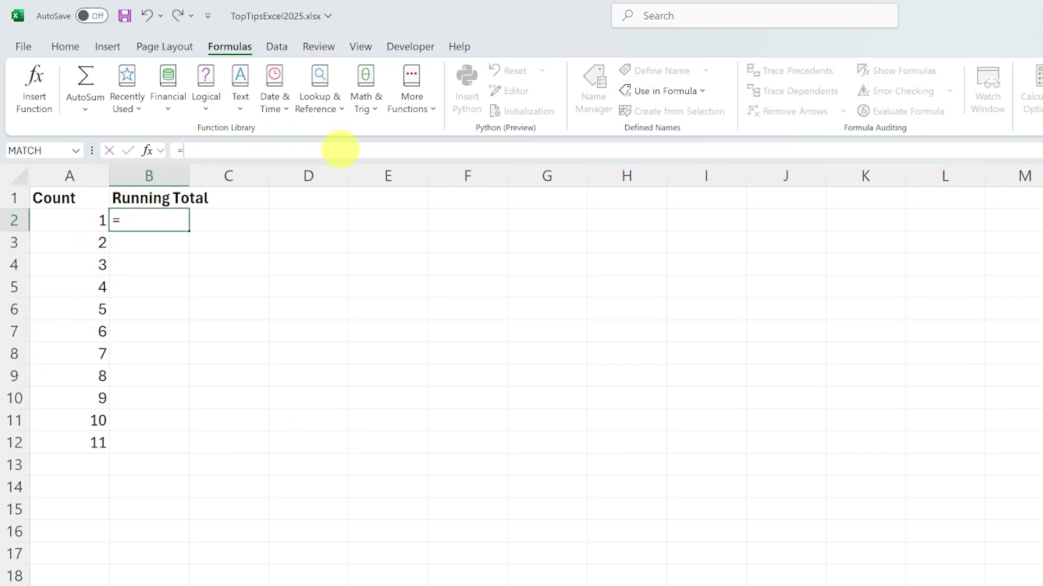
{"action": "type", "text": "scan"}
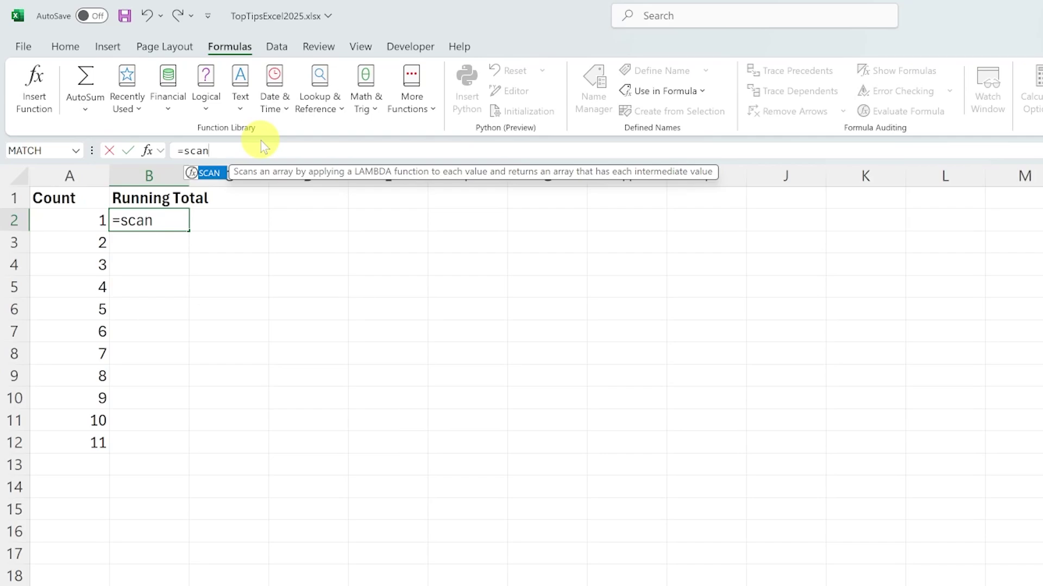
{"action": "type", "text": "("}
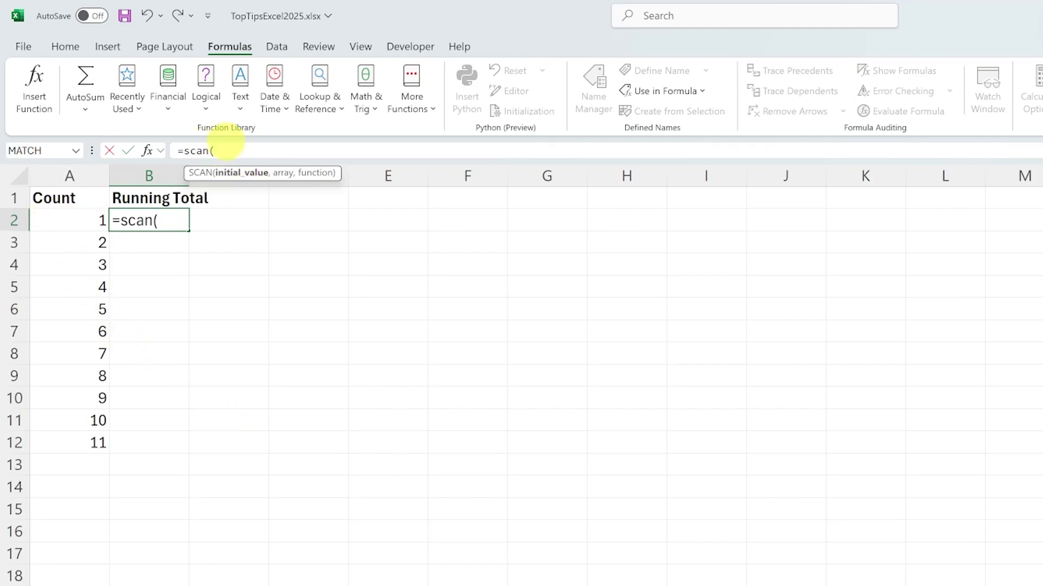
{"action": "type", "text": ","}
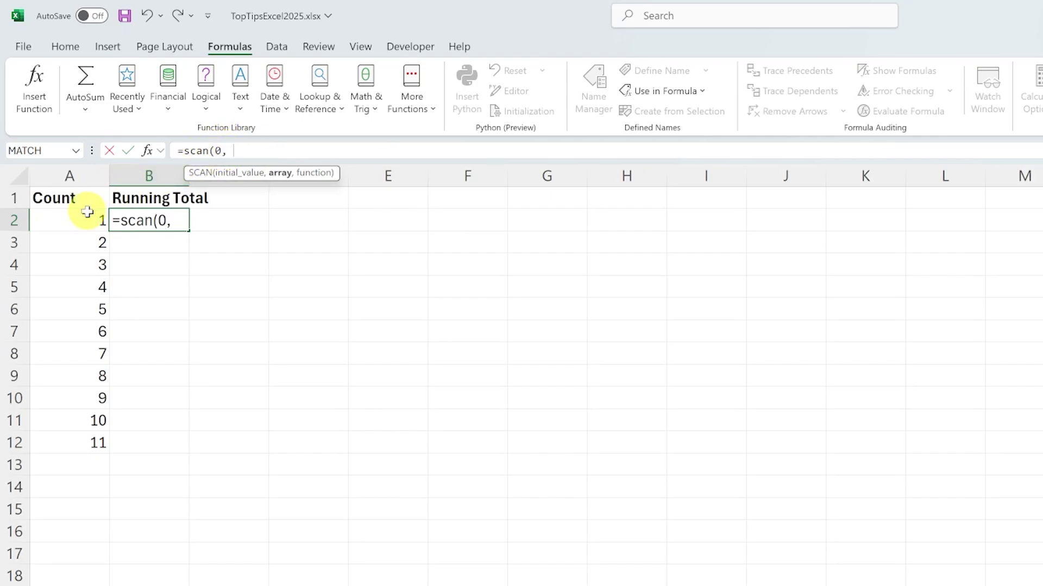
{"action": "left_click_drag", "start_coordinate": [66, 217], "coordinate": [65, 442]}
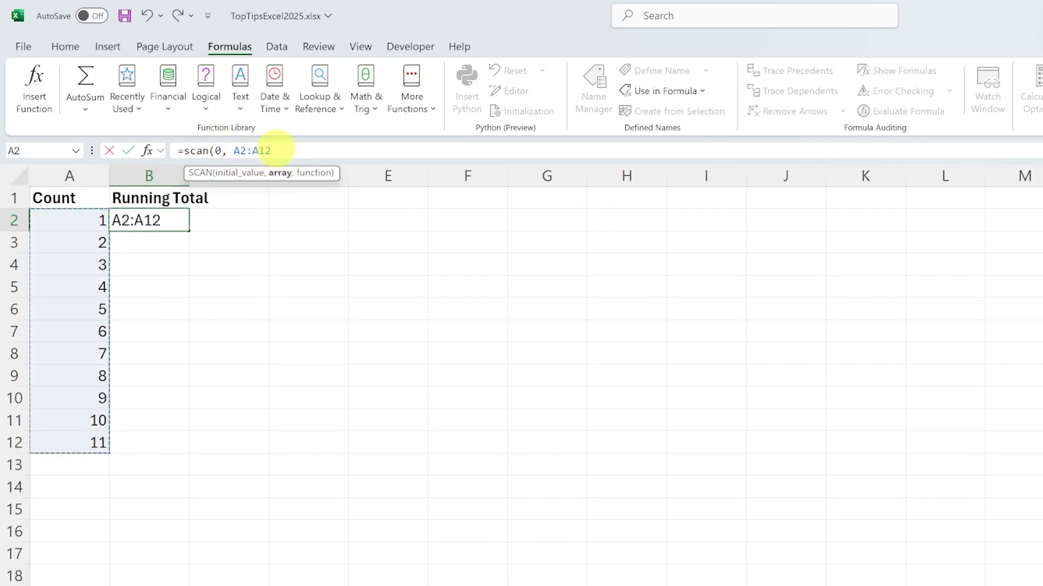
{"action": "type", "text": ","}
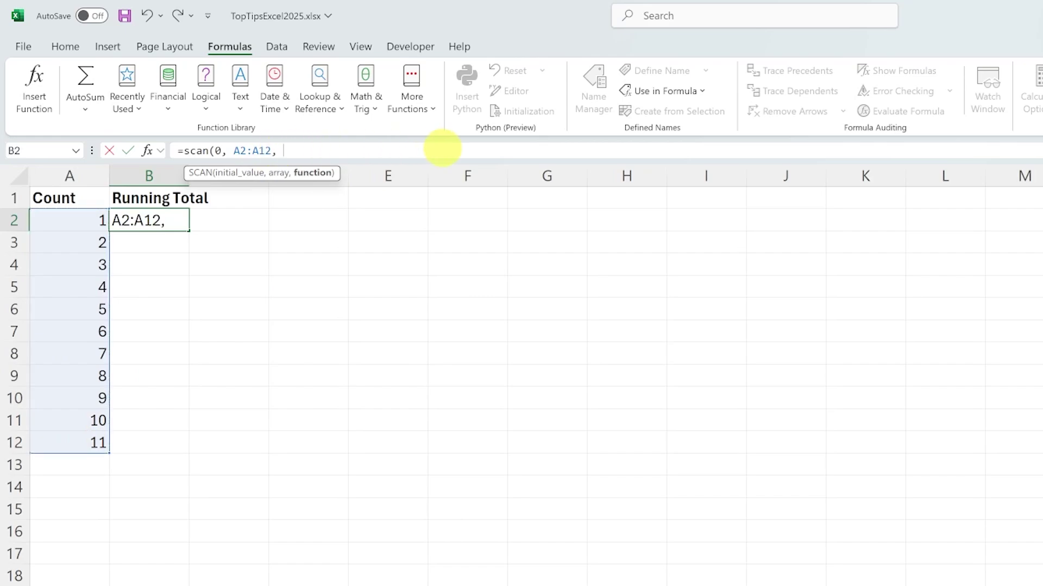
{"action": "type", "text": " lambda("}
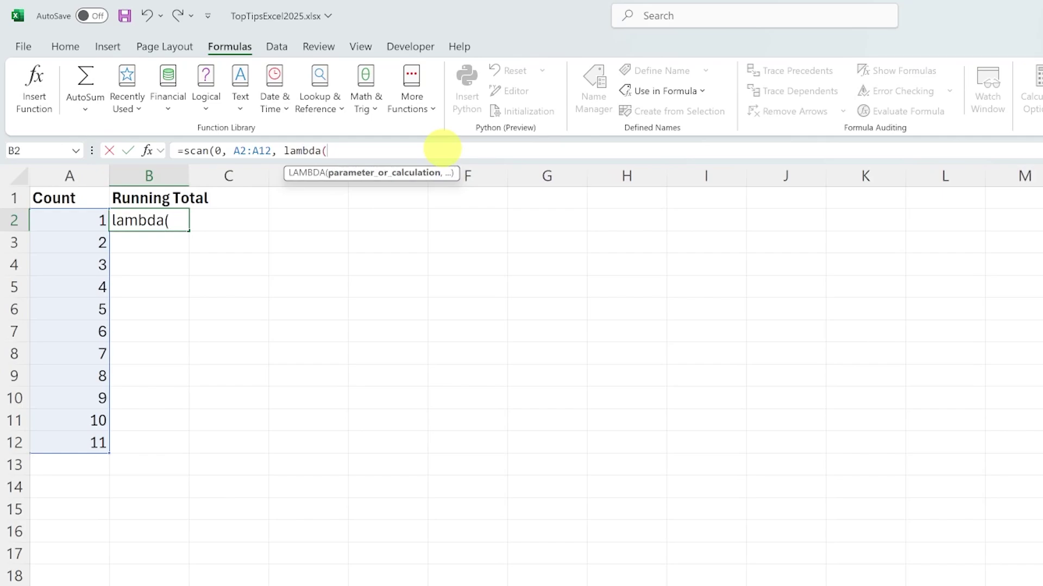
{"action": "type", "text": "a, "}
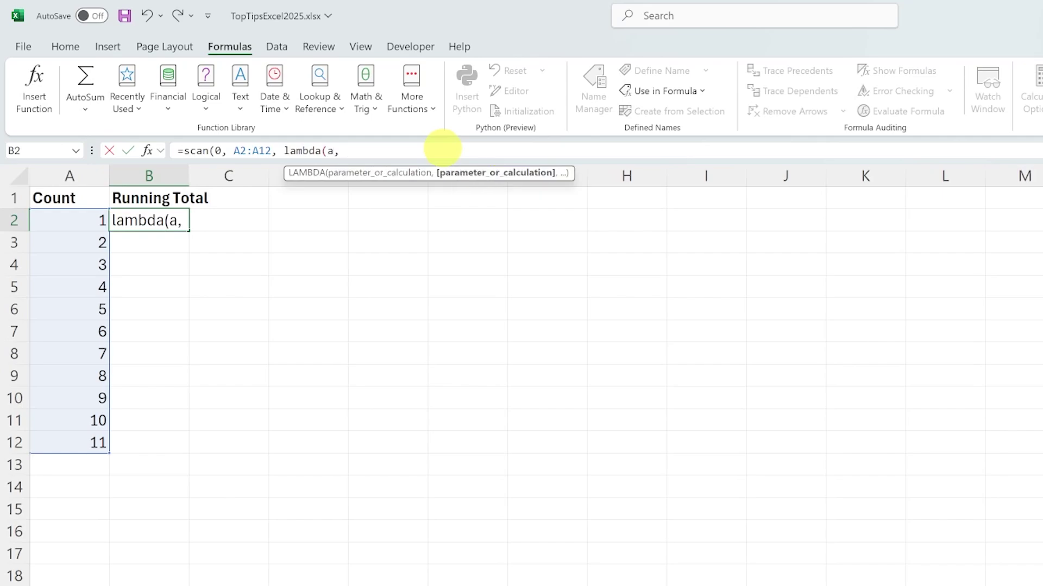
{"action": "type", "text": "b,"}
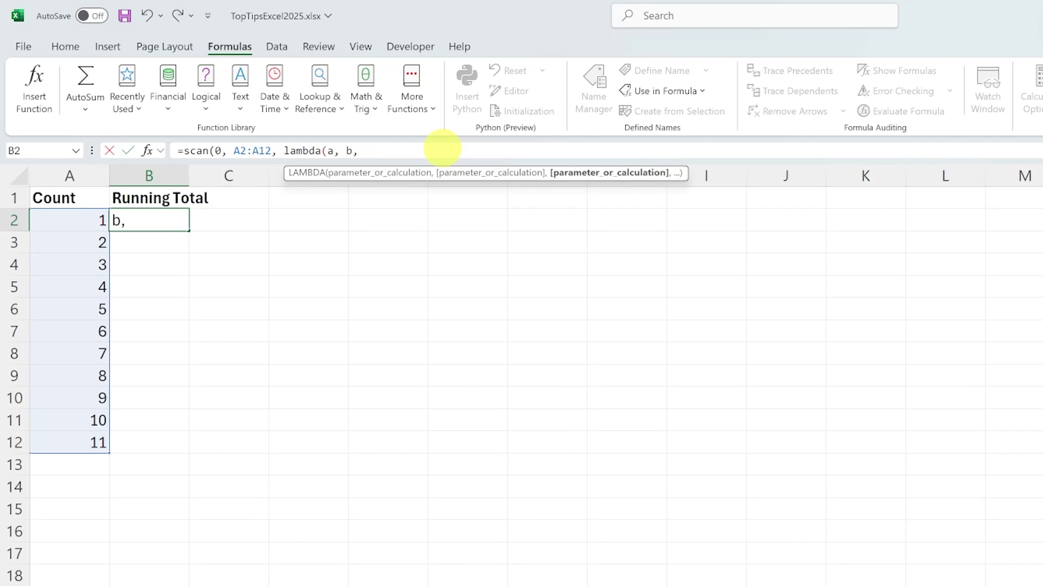
{"action": "type", "text": " a+b))"}
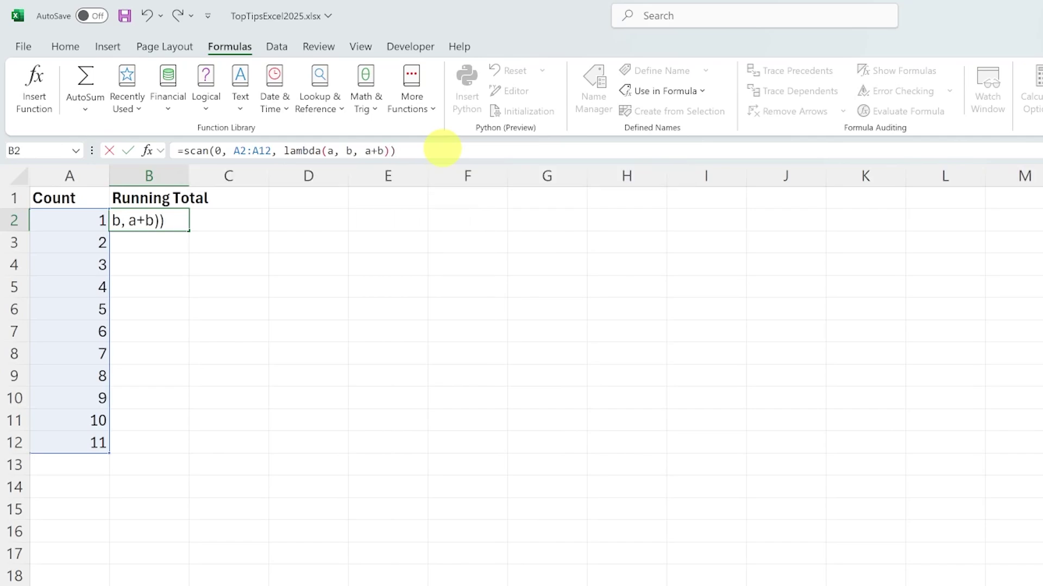
Commit =SCAN(0, A2:A12, LAMBDA(a,b, a+b)) so running totals spill down B2:B12
{"action": "key", "text": "Return"}
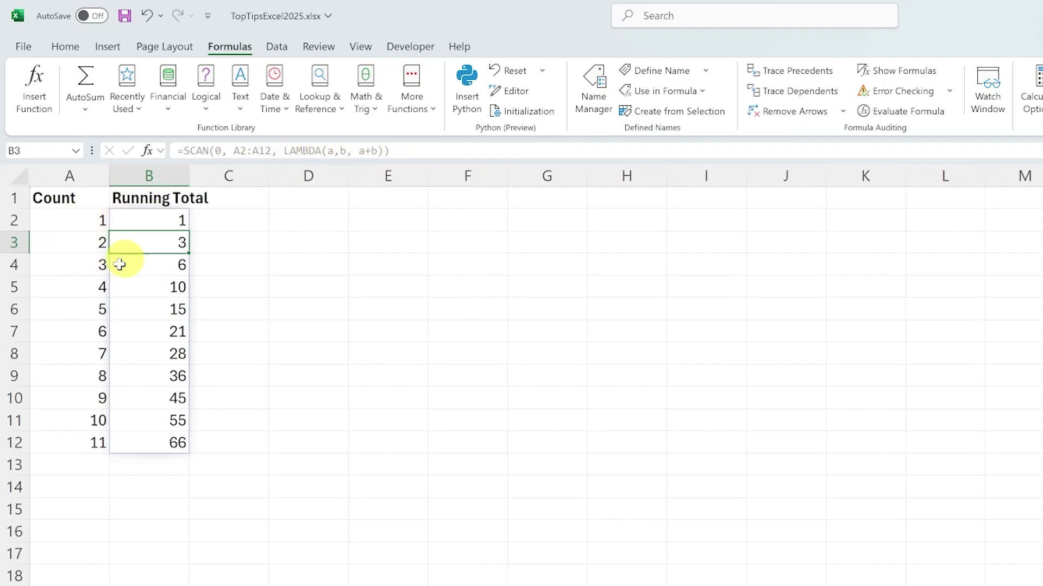
{"action": "left_click", "coordinate": [146, 223]}
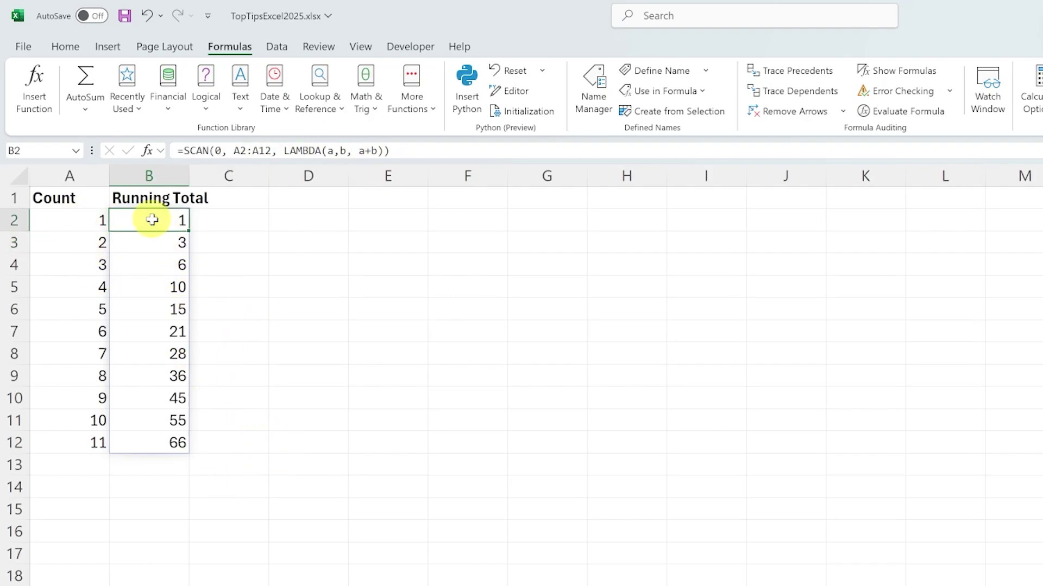
{"action": "left_click_drag", "start_coordinate": [87, 222], "coordinate": [102, 262]}
Verify the running totals in B3 through B6 against sums of the leading Count values
{"action": "left_click", "coordinate": [90, 240]}
{"action": "left_click", "coordinate": [163, 239]}
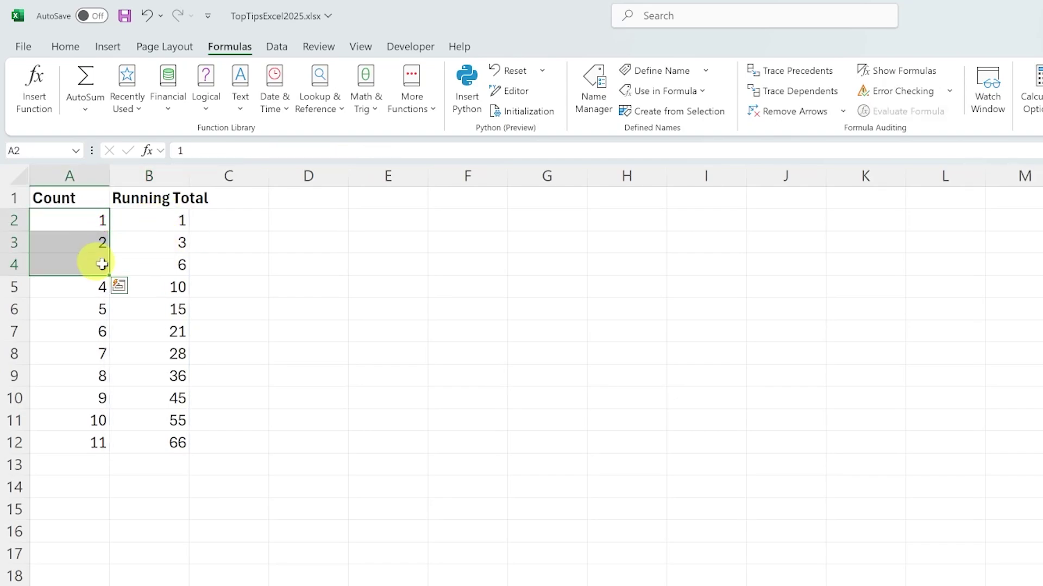
{"action": "left_click", "coordinate": [163, 261]}
{"action": "left_click_drag", "start_coordinate": [92, 217], "coordinate": [100, 287]}
{"action": "left_click", "coordinate": [156, 291]}
{"action": "left_click_drag", "start_coordinate": [146, 222], "coordinate": [156, 423]}
{"action": "left_click", "coordinate": [253, 372]}
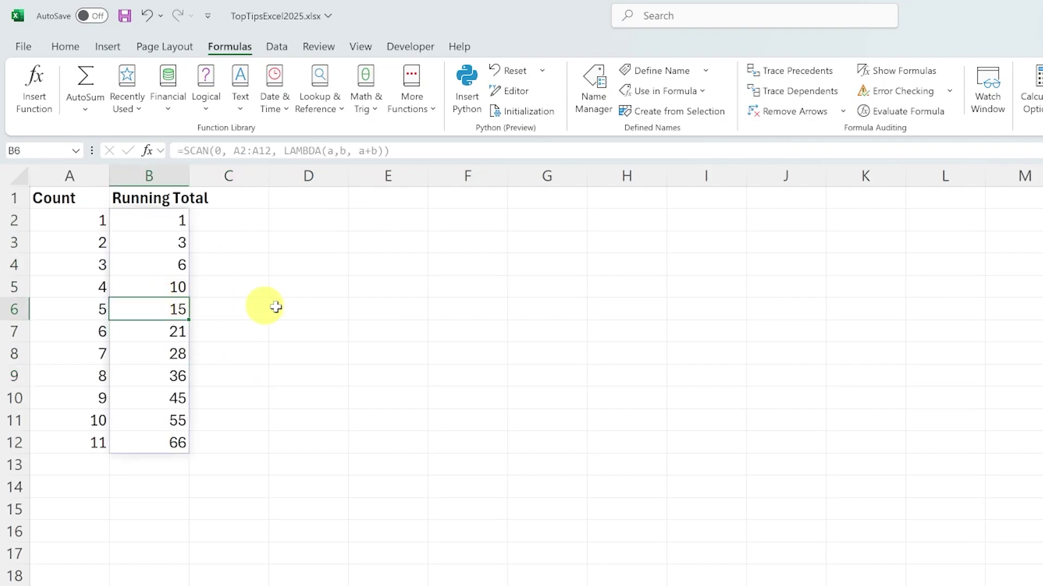